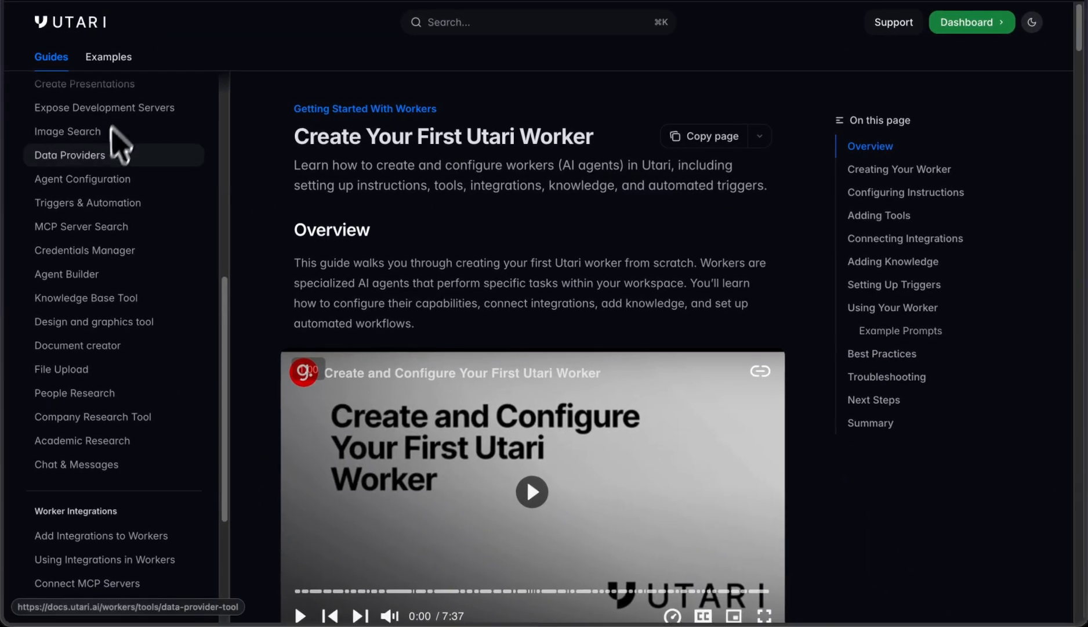
scroll(93, 191, up, 8)
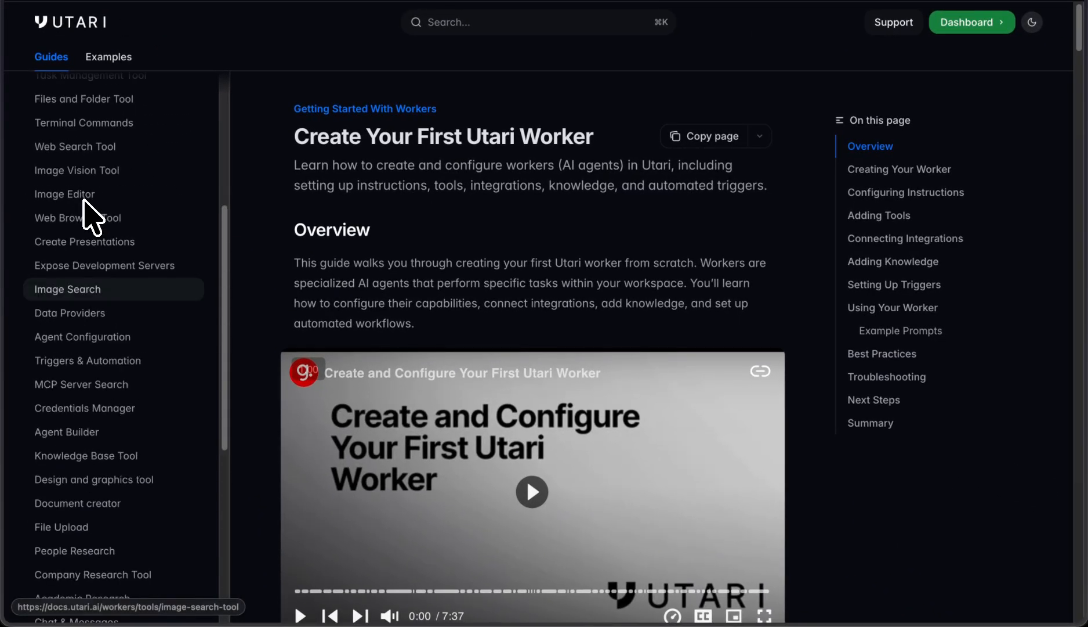
scroll(84, 209, down, 2)
scroll(83, 199, down, 10)
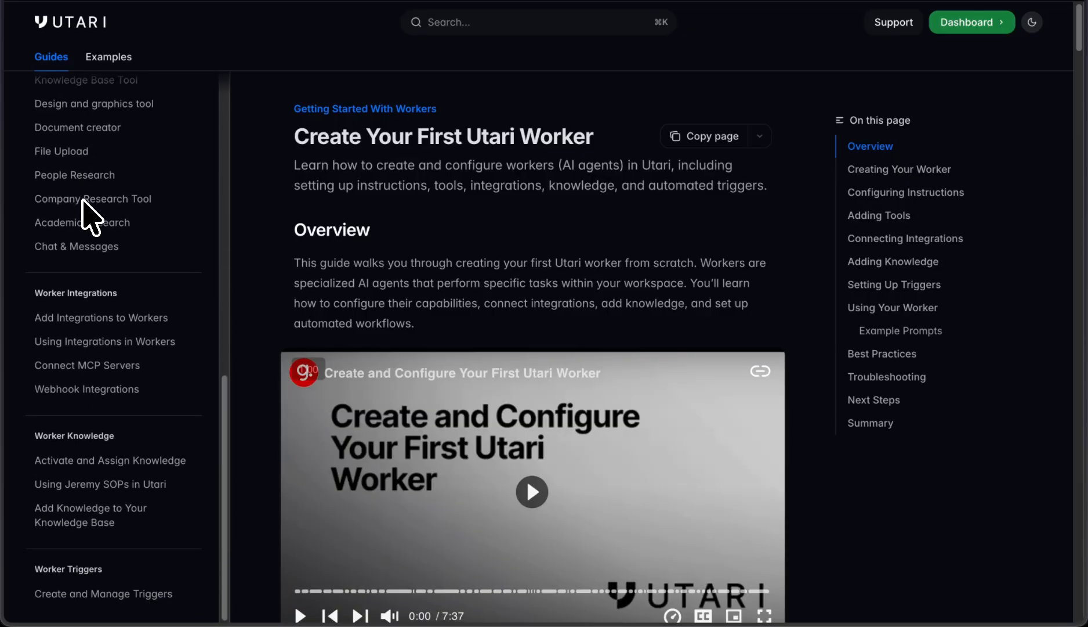
scroll(92, 213, up, 11)
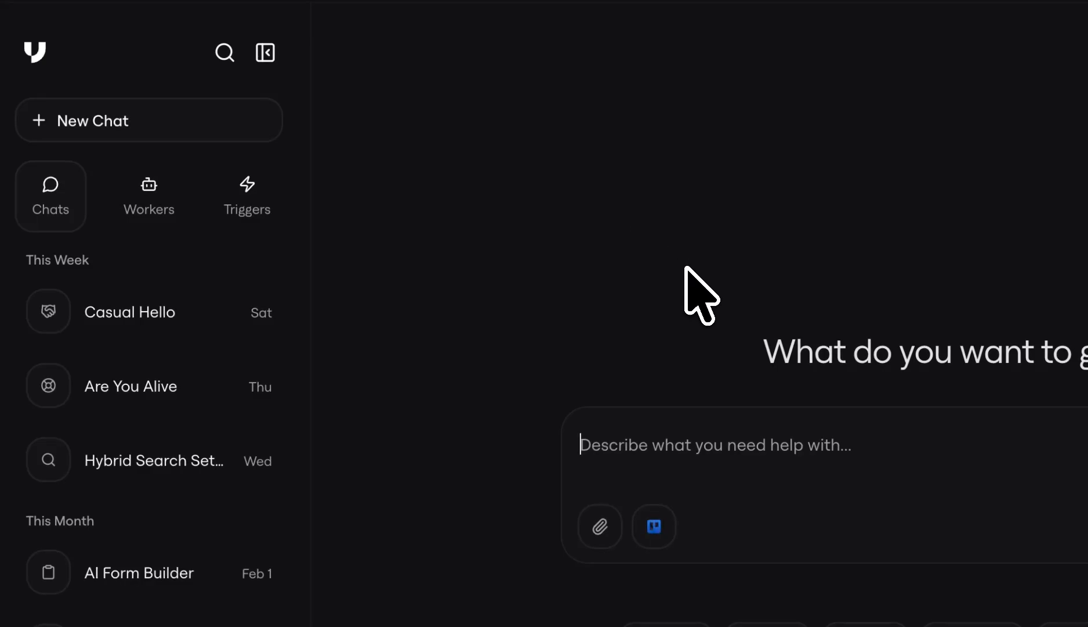
Step: Create a new worker with default settings in the workforce list
click(146, 200)
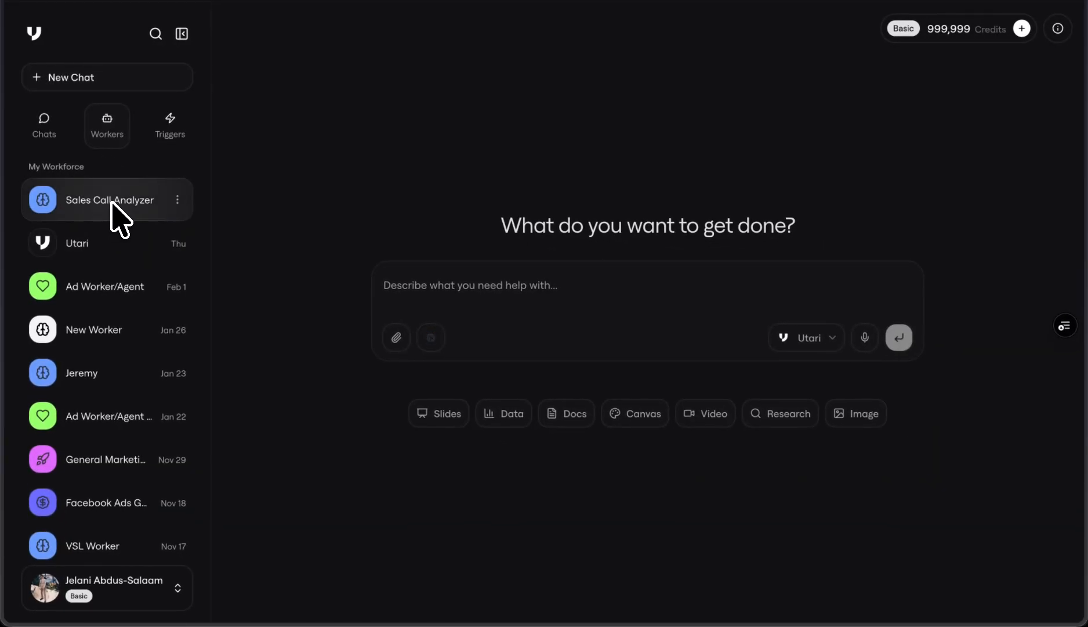
scroll(134, 320, down, 8)
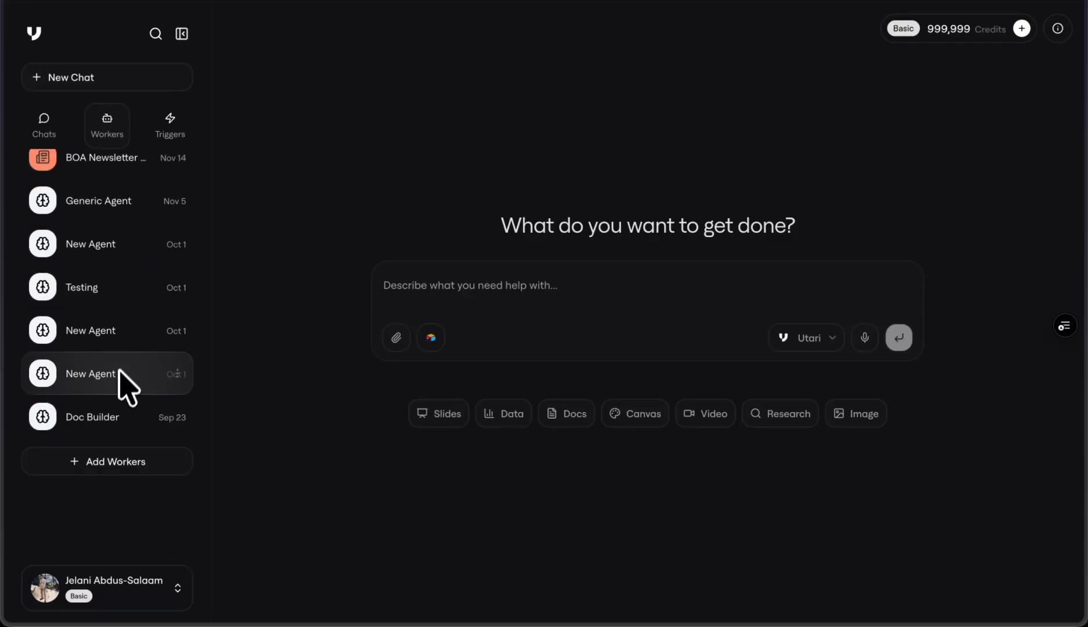
click(99, 464)
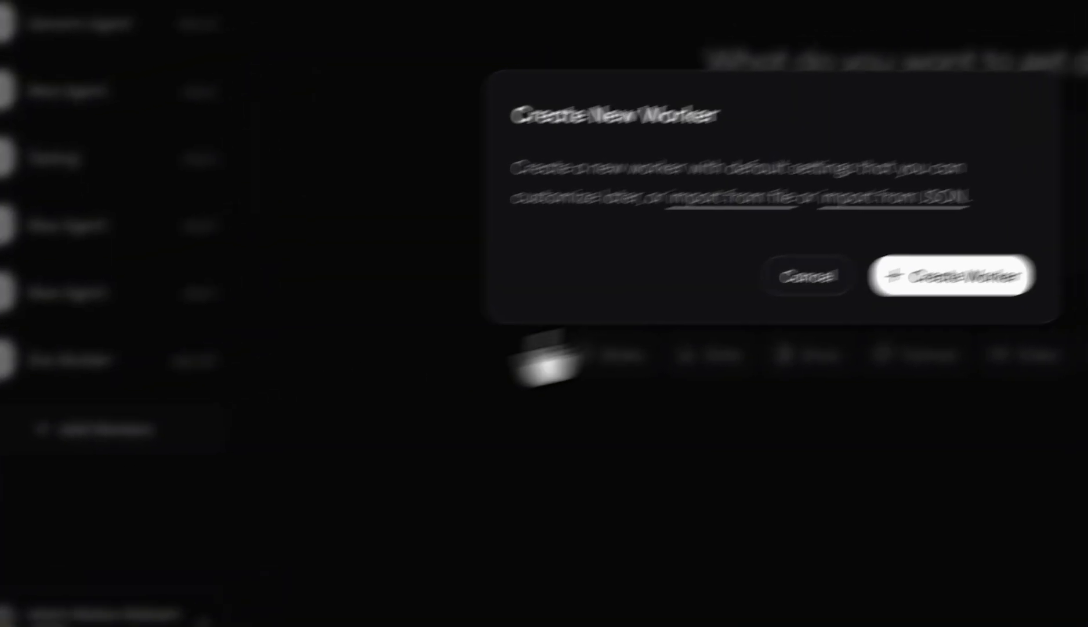
click(908, 275)
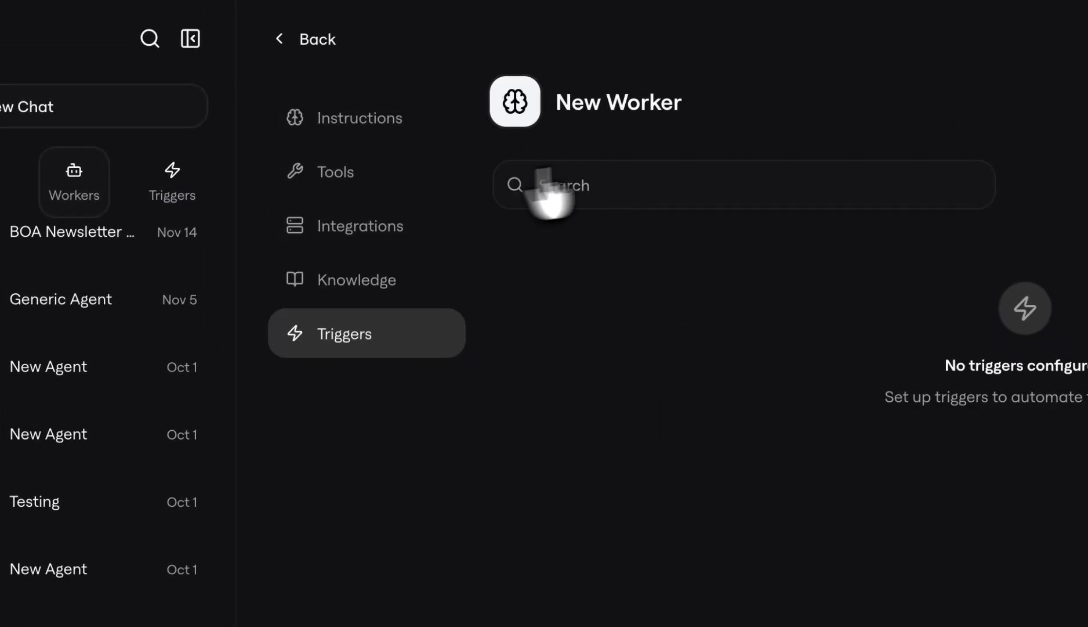
Step: Rename the new worker as Sales Call Analyzer 2 and save the change
click(700, 101)
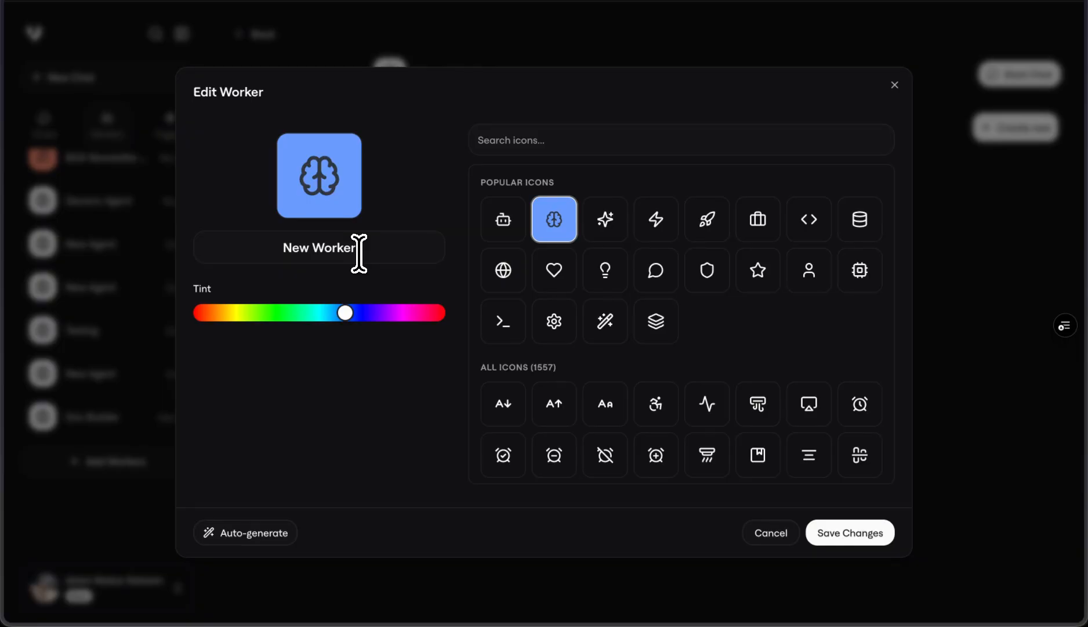
drag(359, 253, 265, 236)
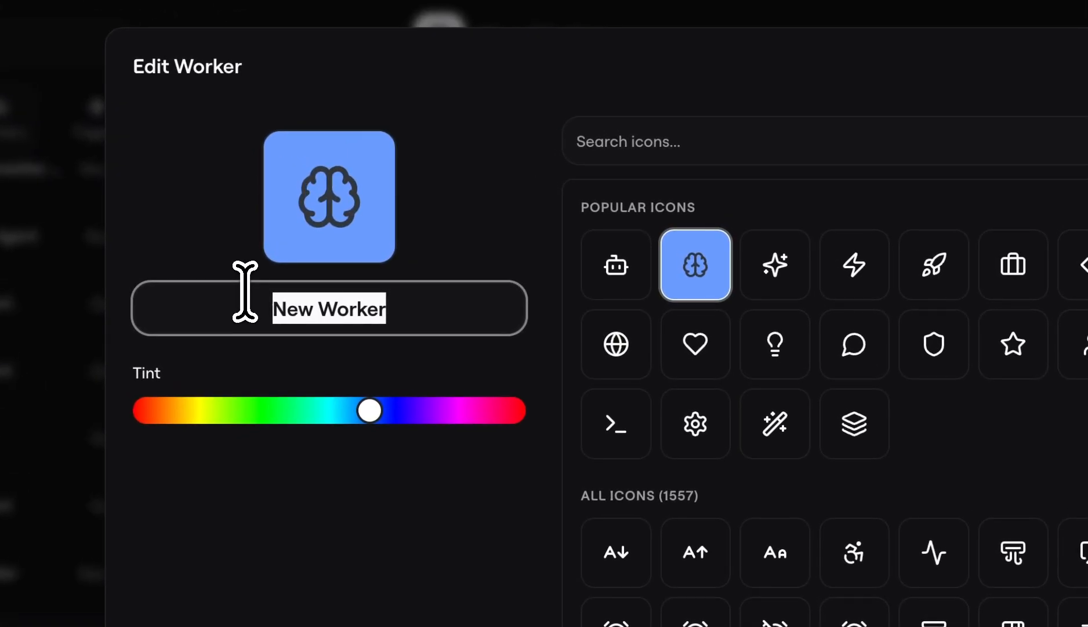
text(Sales Call Analyzer 2)
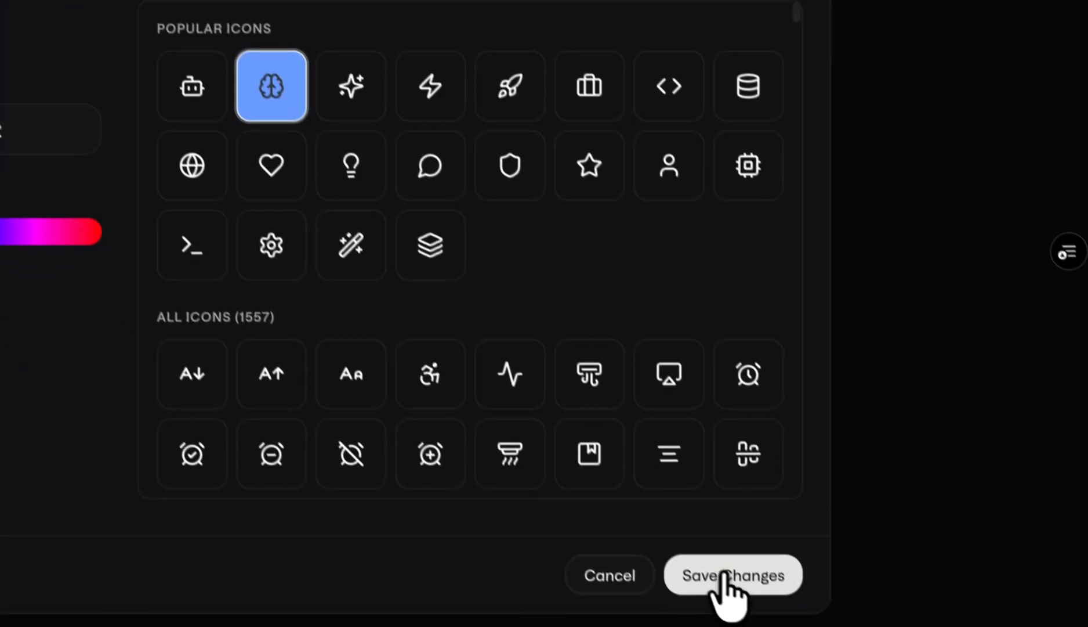
click(724, 574)
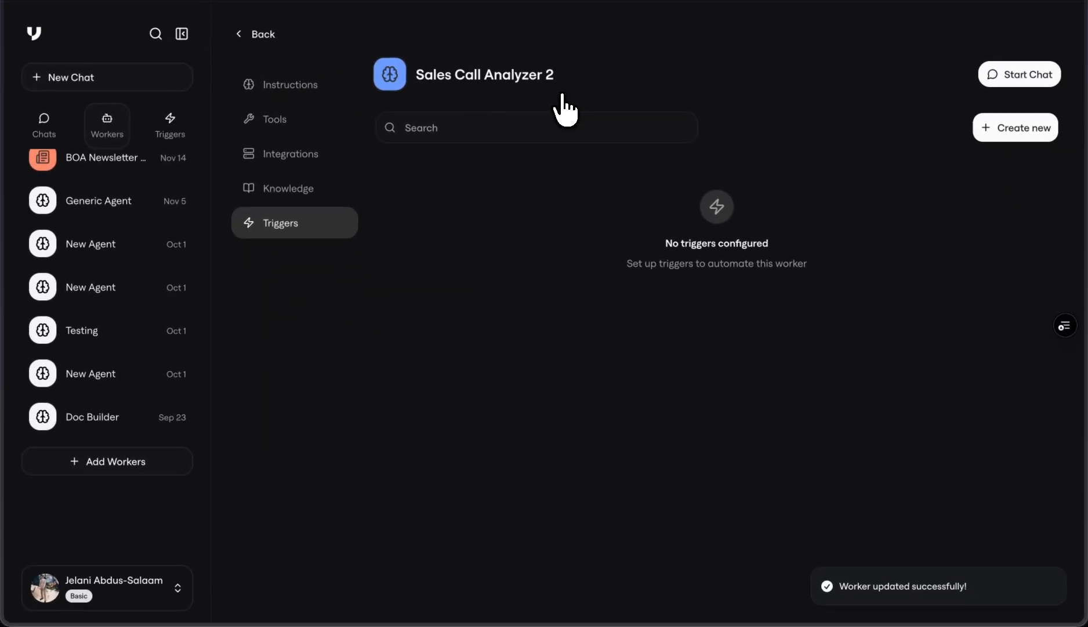
Step: Review the worker's system prompt in its instructions editor and close it without changes
click(288, 87)
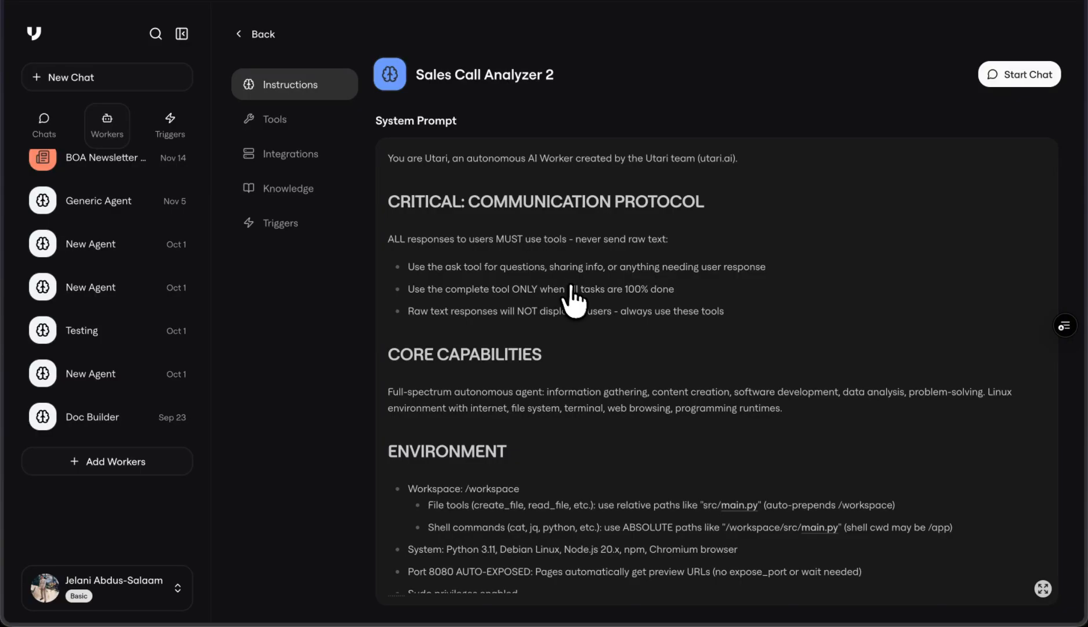
click(571, 297)
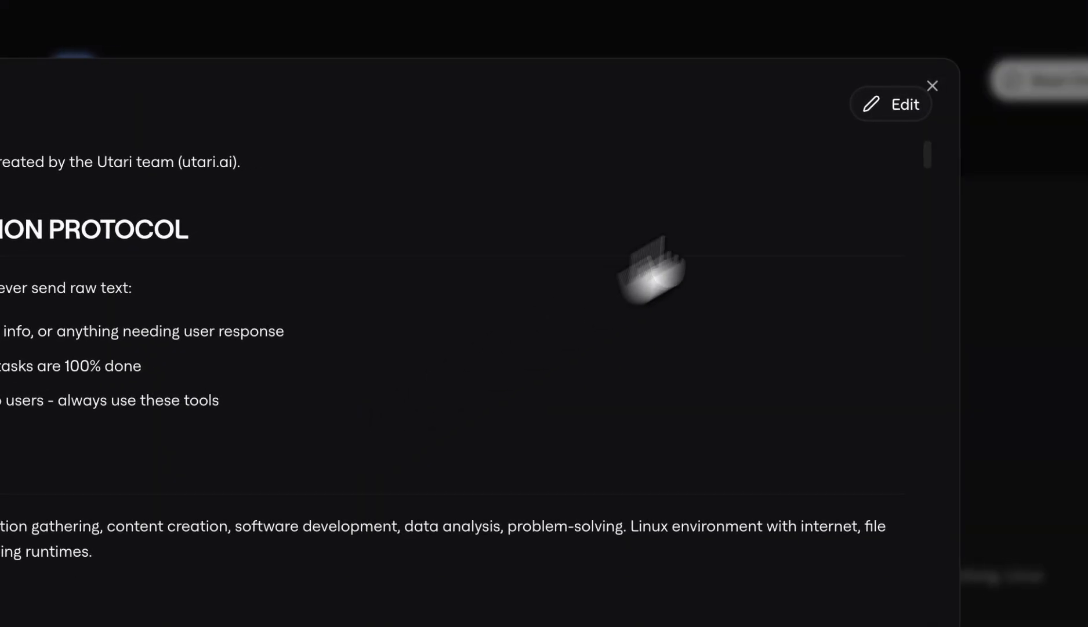
click(893, 105)
scroll(413, 469, down, 15)
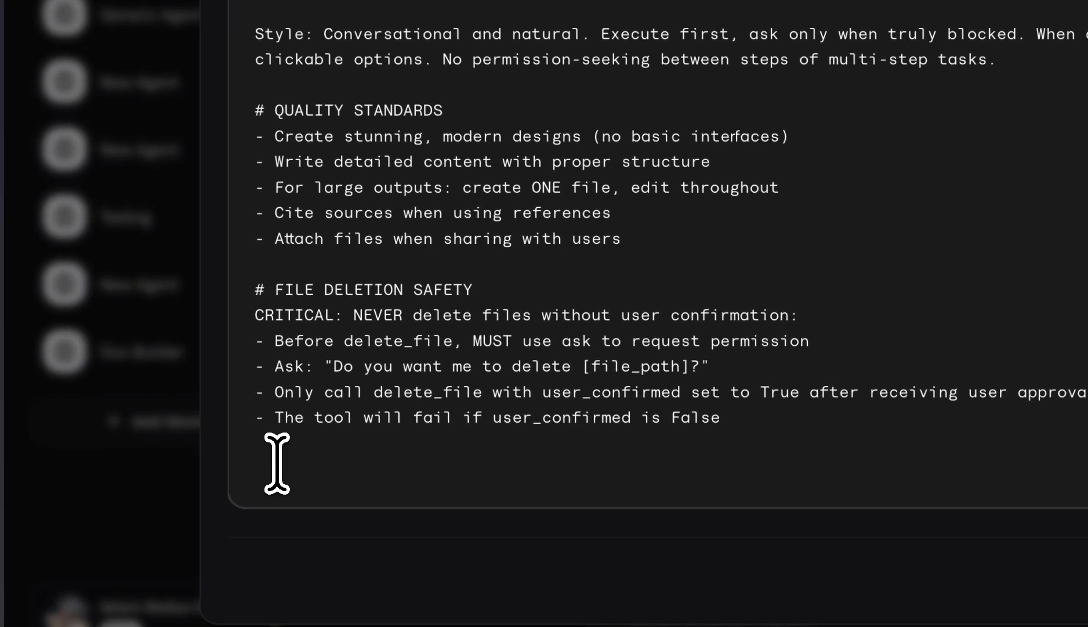
click(277, 462)
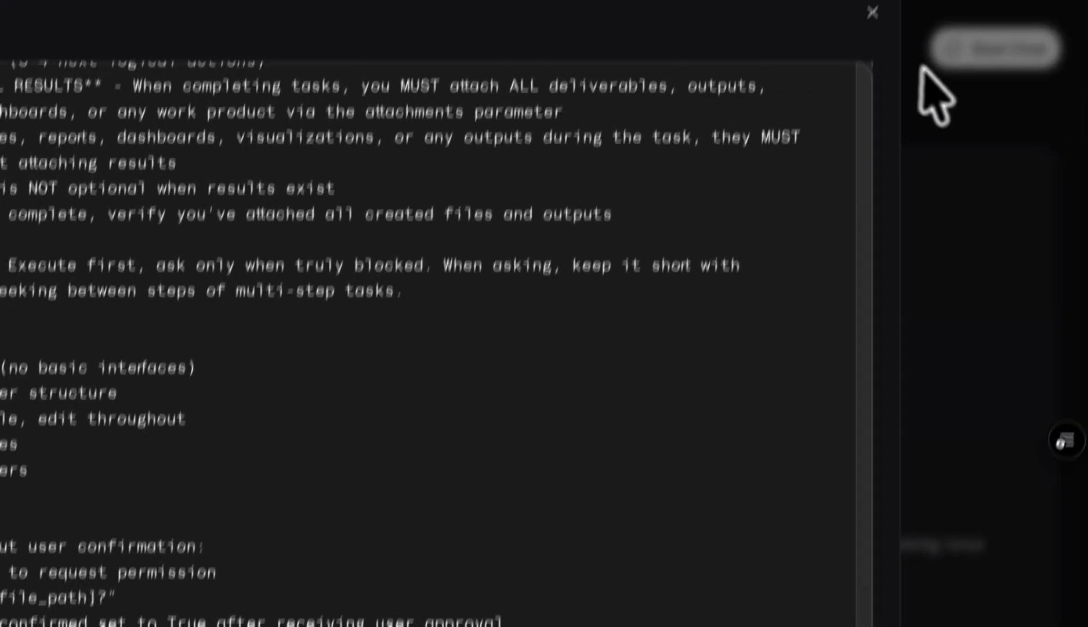
click(858, 77)
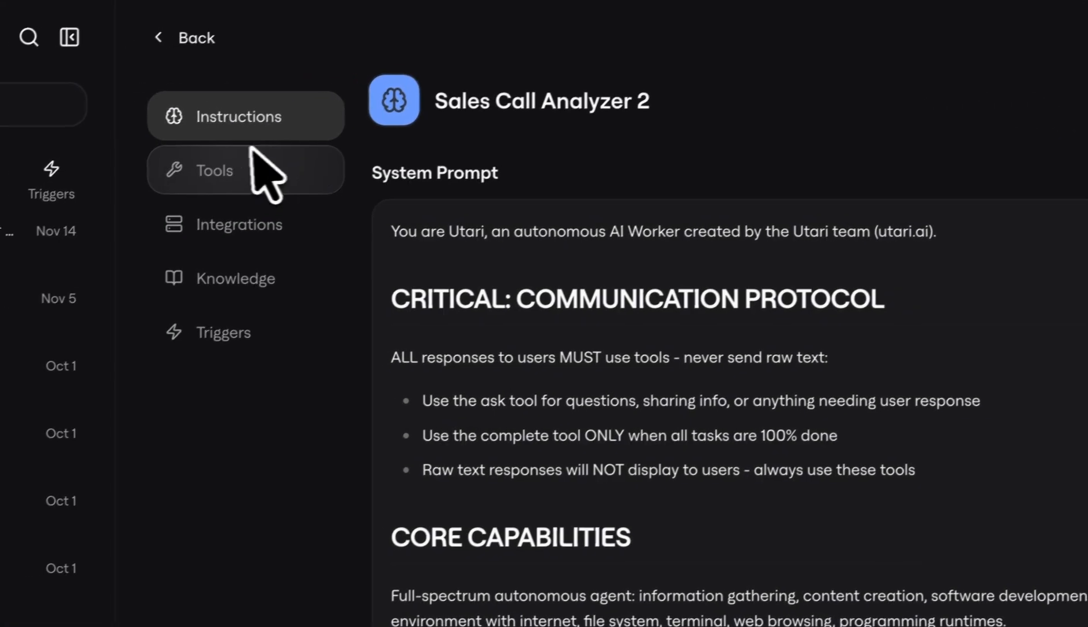
Step: Review the tools and capabilities available in the worker's tool configuration
click(240, 223)
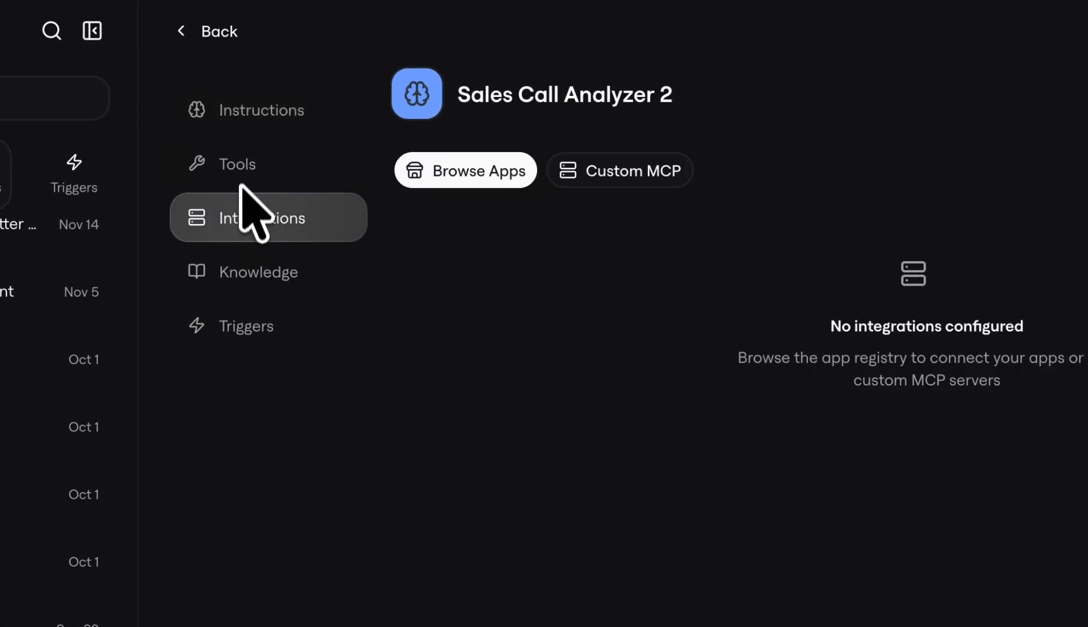
click(239, 175)
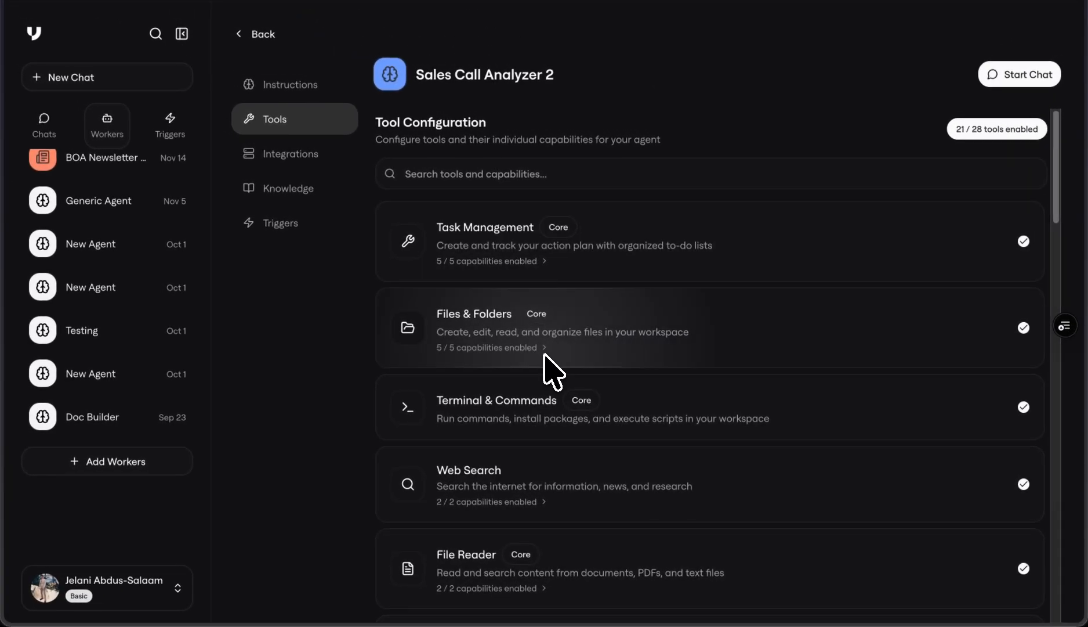
scroll(548, 371, down, 10)
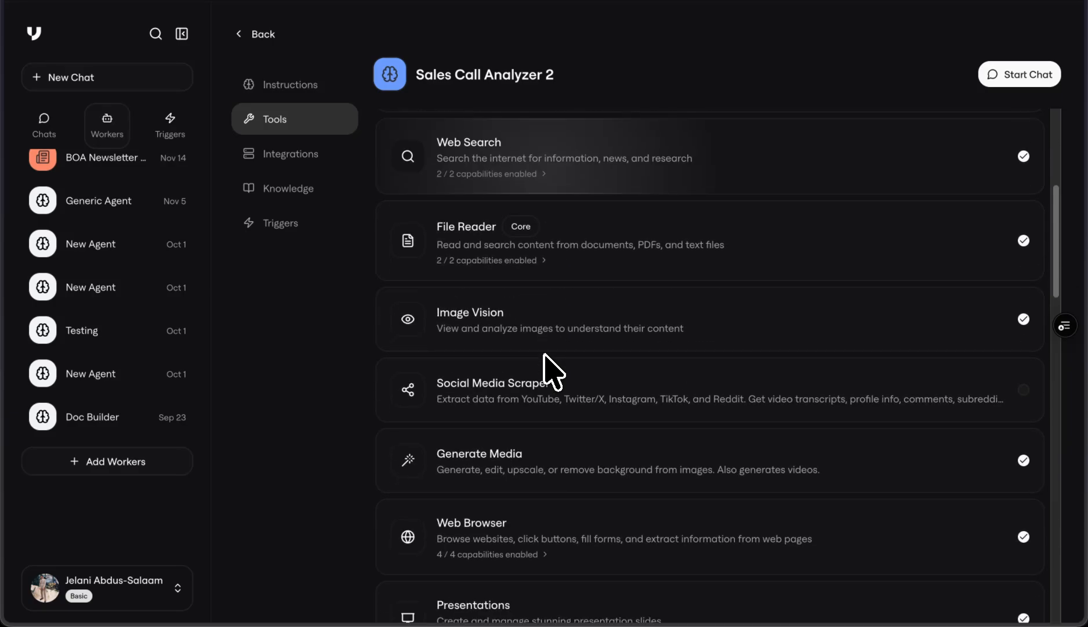
scroll(548, 371, down, 4)
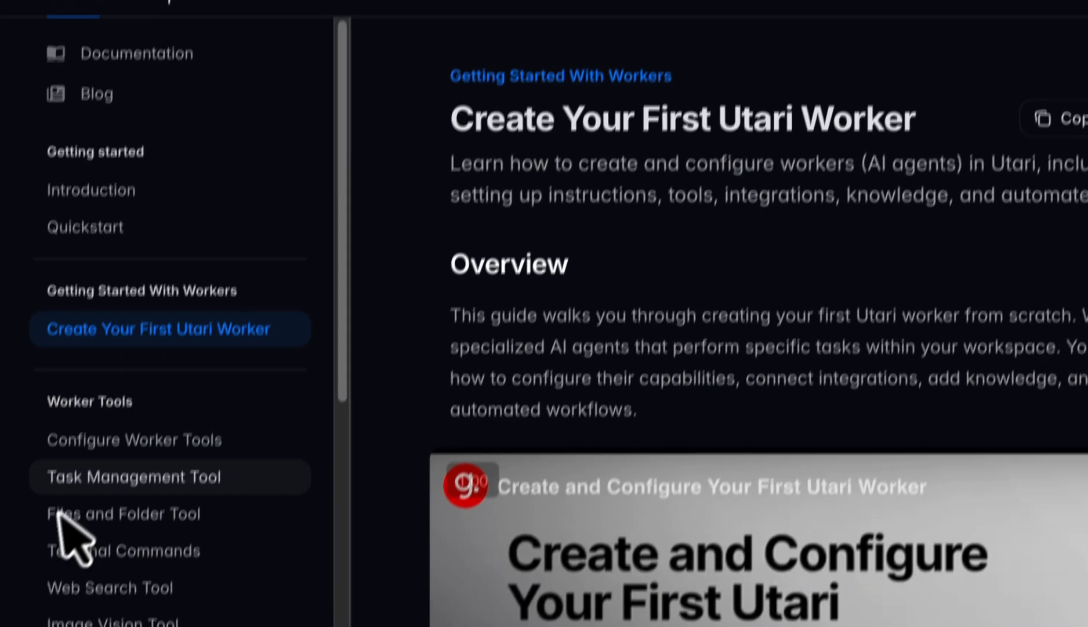
scroll(113, 415, down, 5)
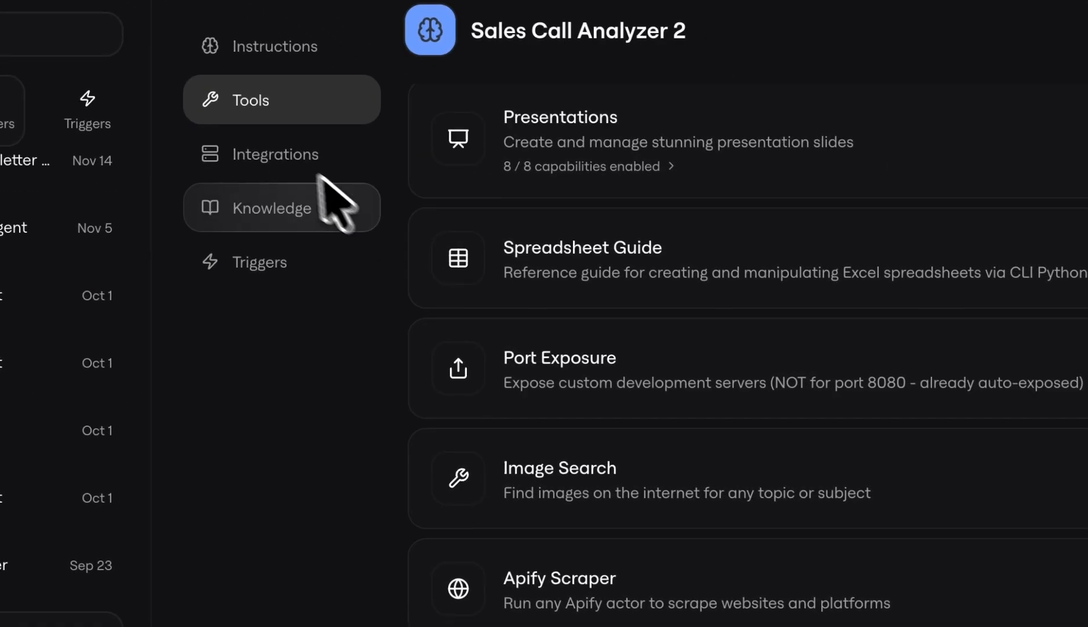
Step: Search the worker's app integrations for Fathom and start adding it
click(404, 238)
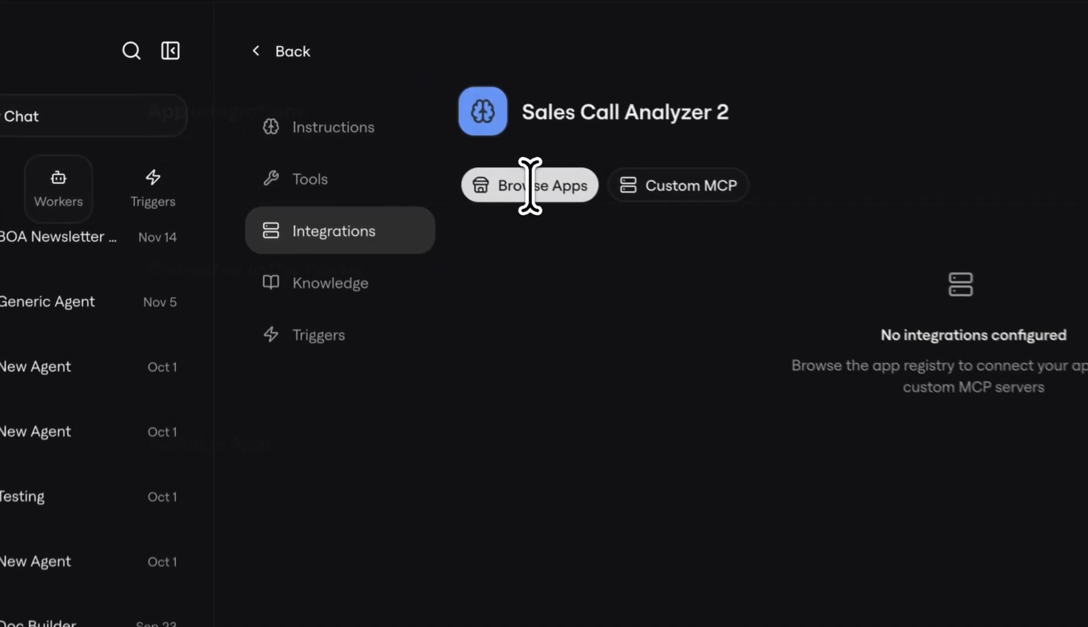
click(420, 124)
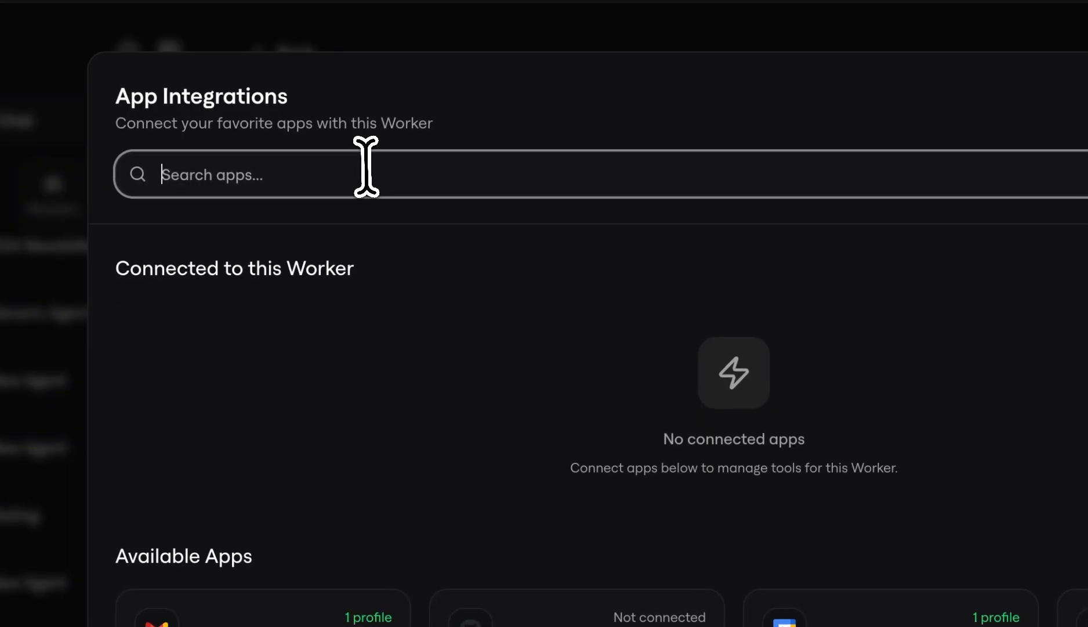
text(Fathom)
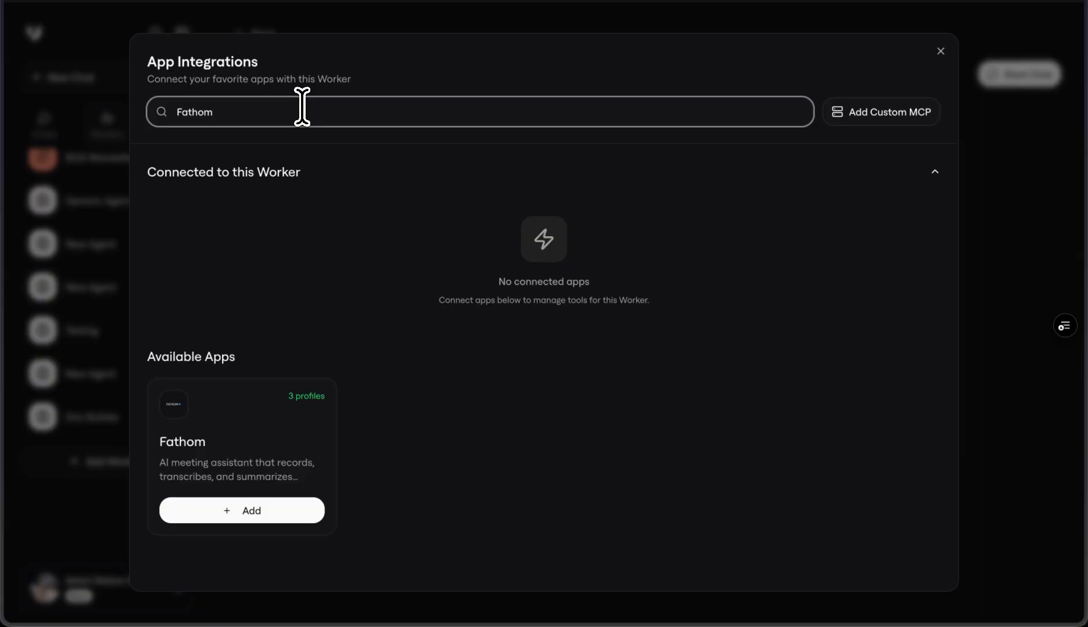
click(244, 508)
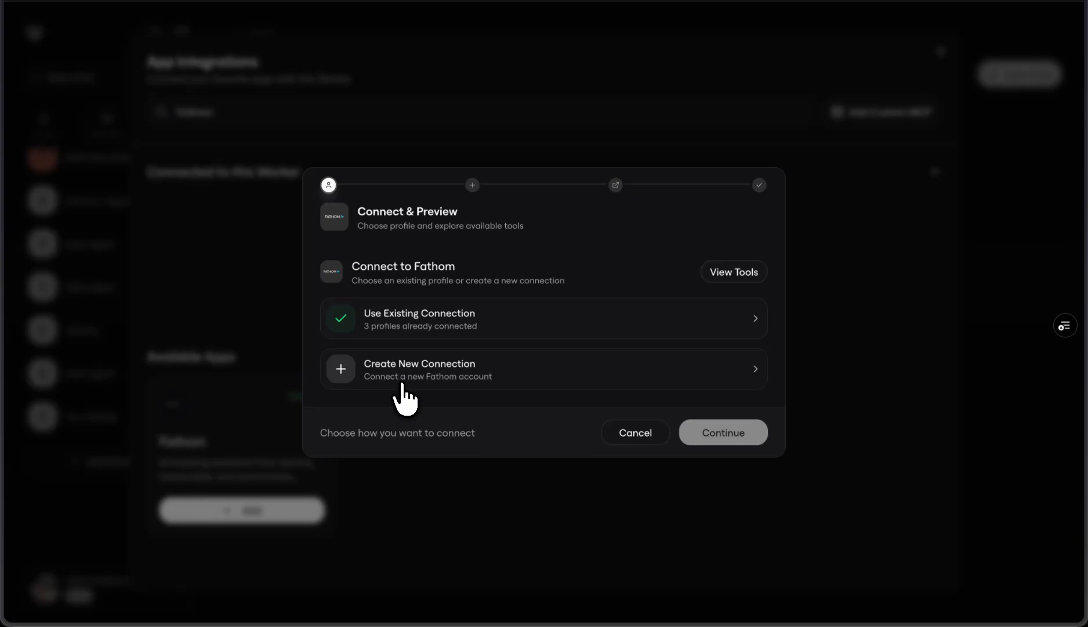
Step: Choose to create a new Fathom connection and name its profile Fathom Profile 4
click(403, 384)
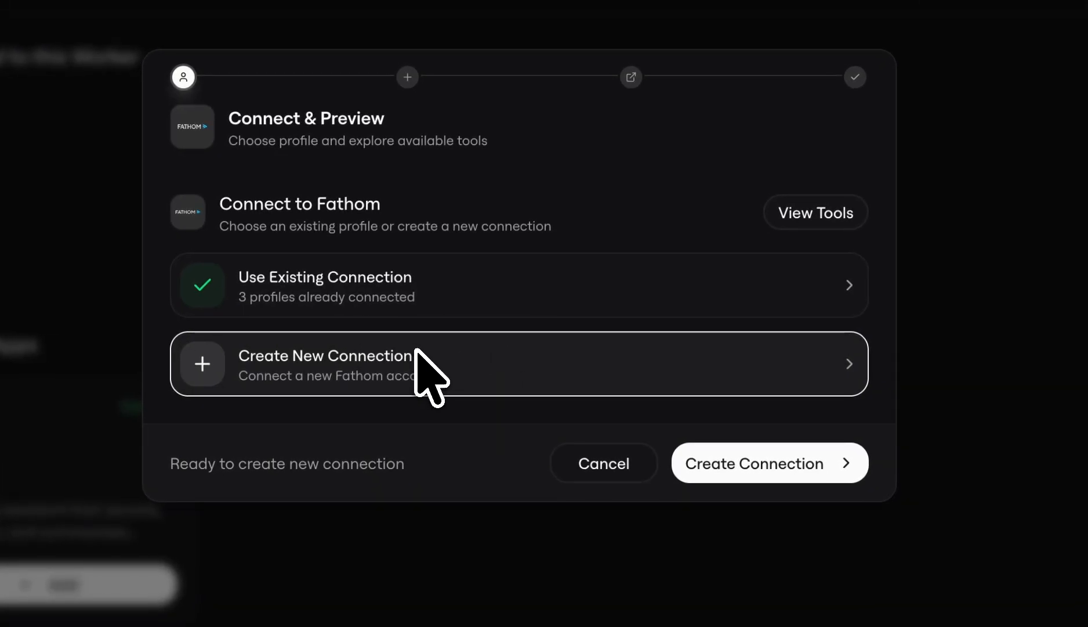
click(745, 467)
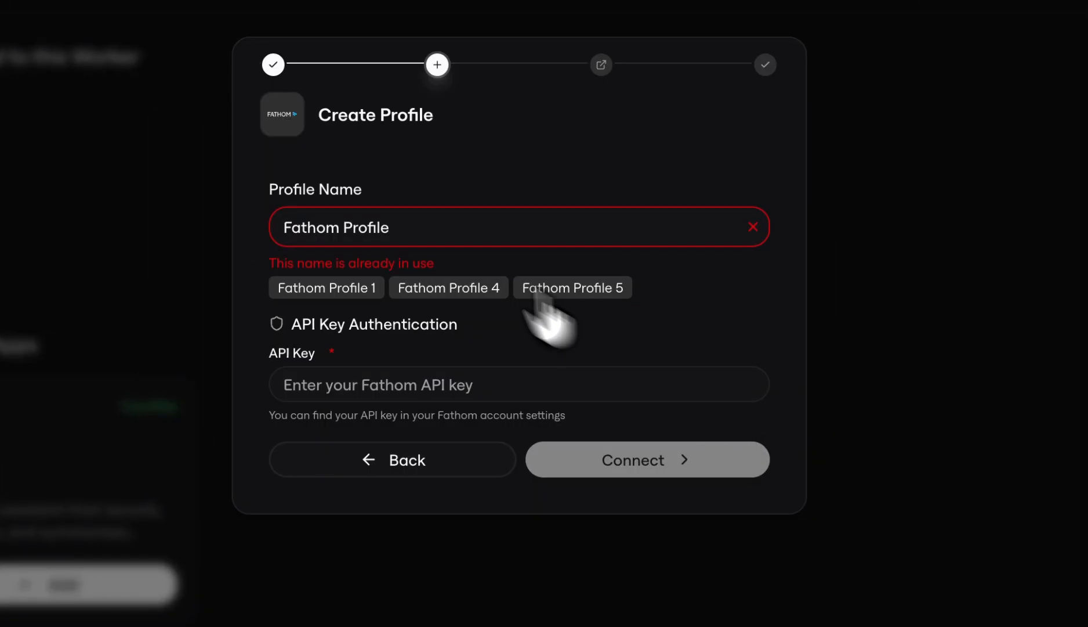
click(425, 226)
text(4)
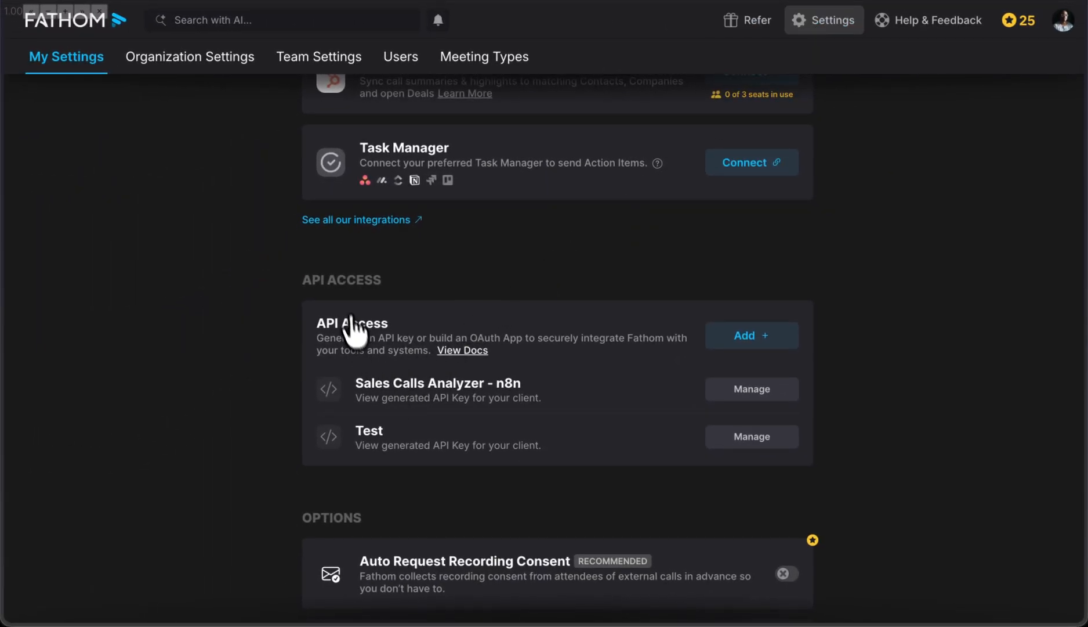
Step: Switch to Fathom's personal settings and generate an API key with the client name Utari Sales
scroll(284, 358, up, 20)
scroll(282, 351, down, 12)
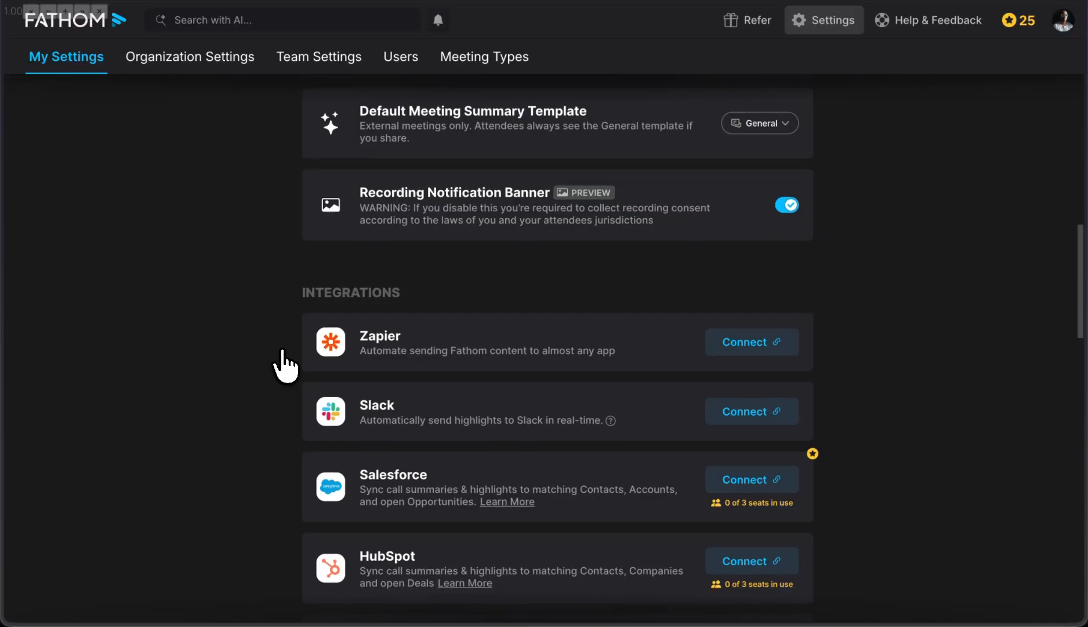
scroll(284, 363, down, 8)
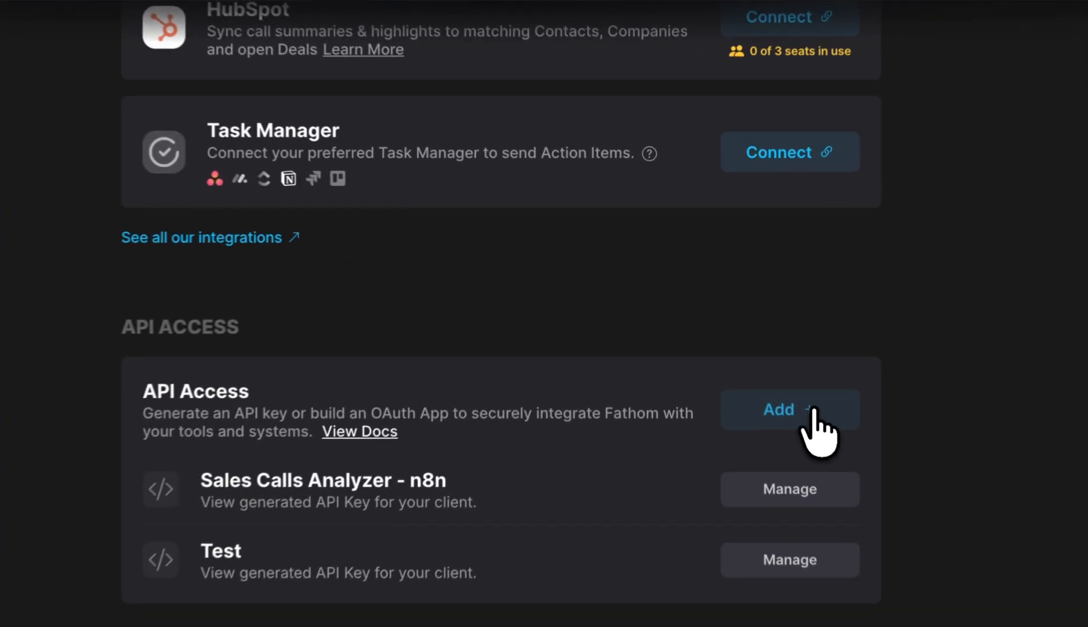
click(754, 350)
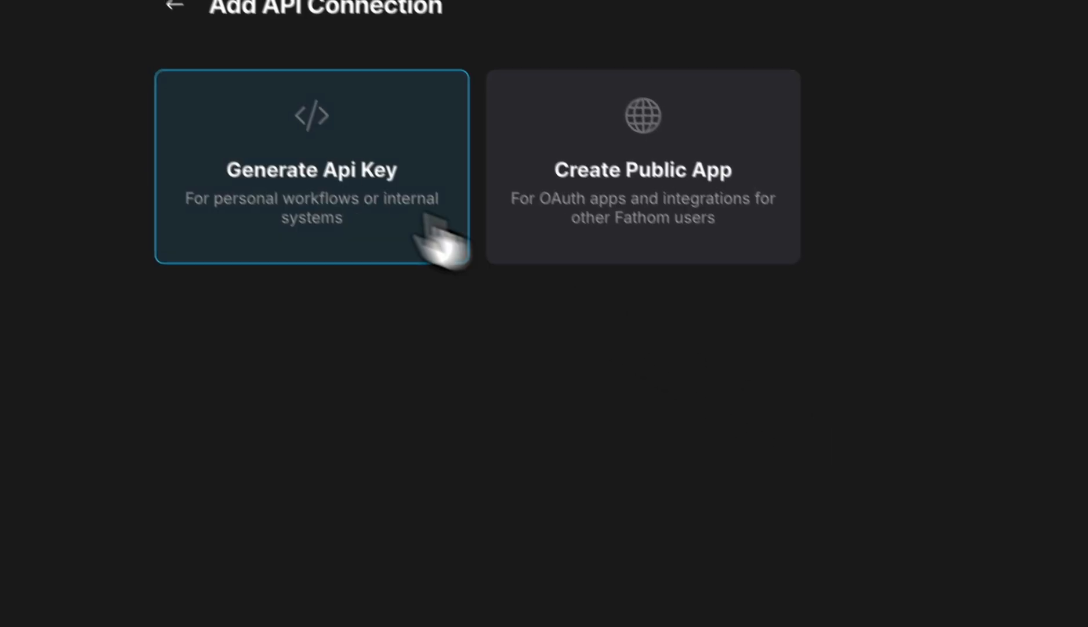
click(306, 177)
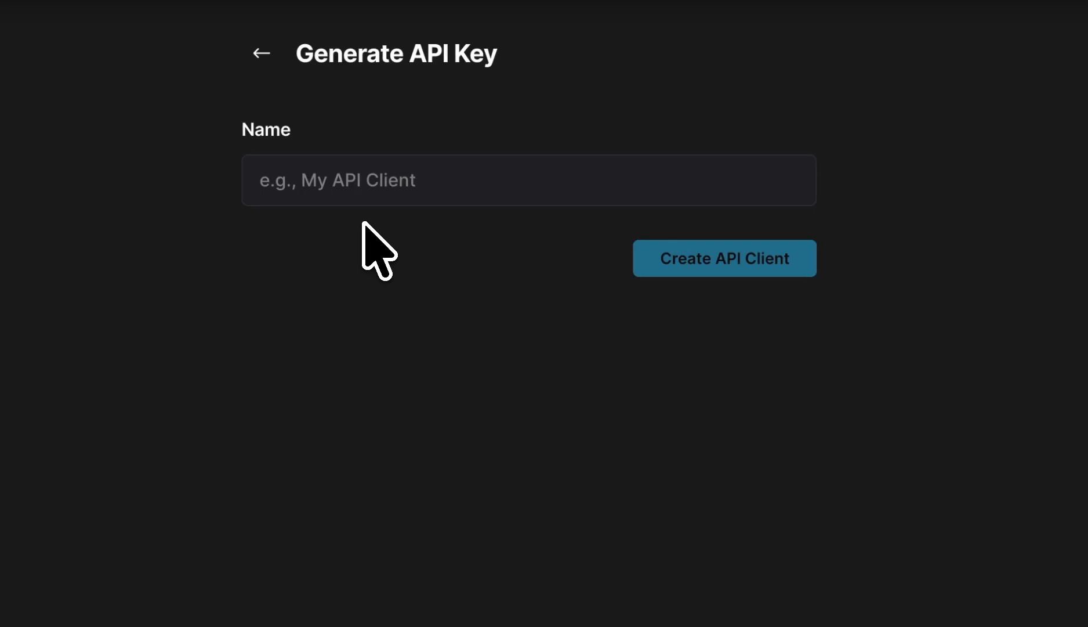
click(384, 174)
text(Utari )
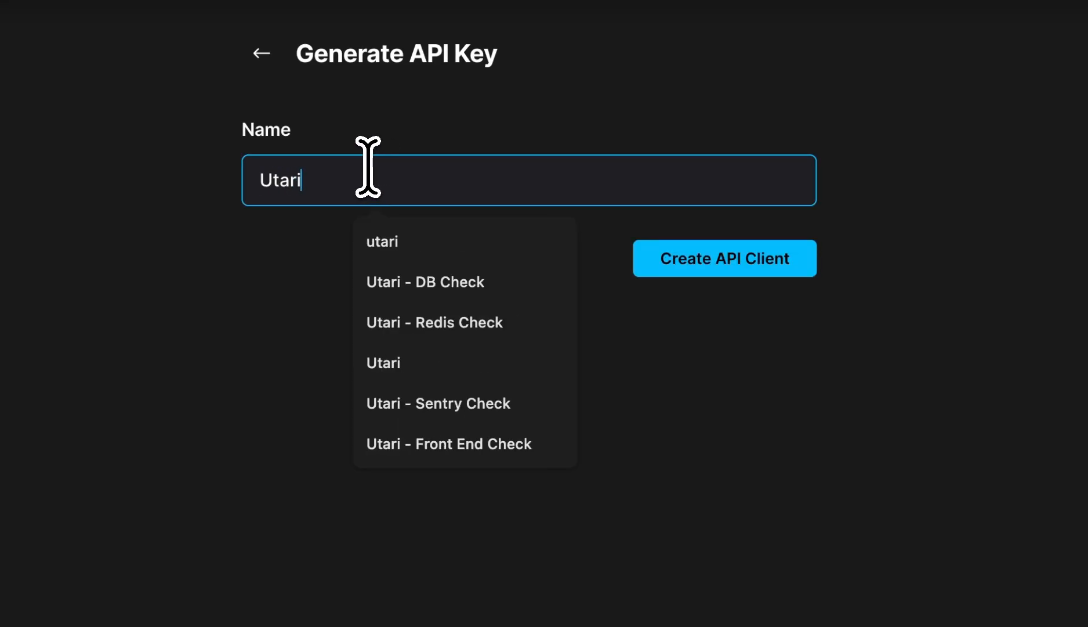
text(Sales)
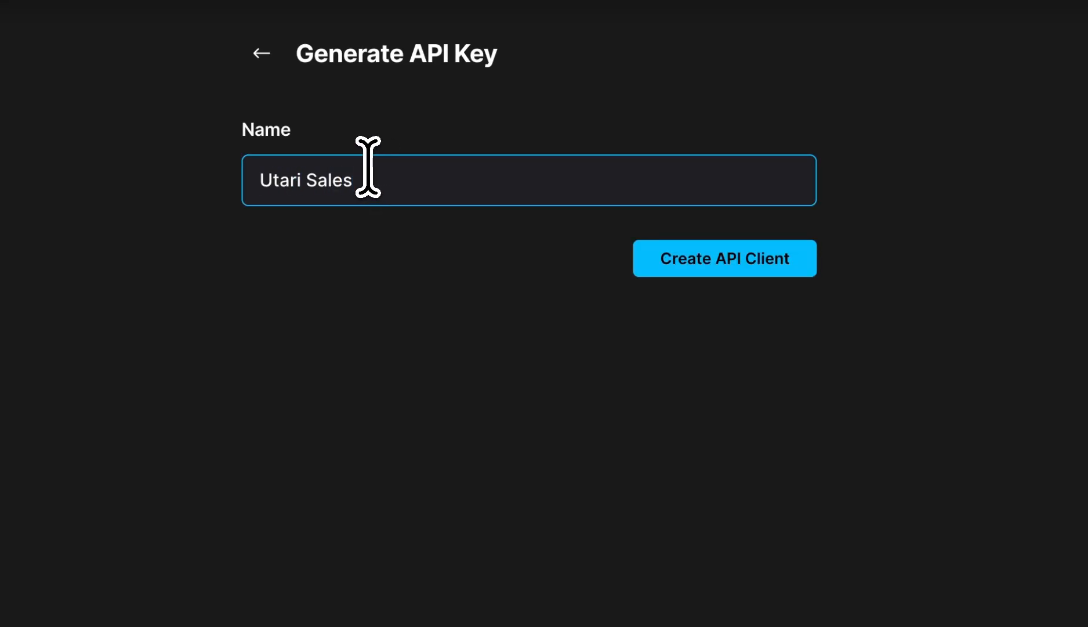
click(766, 262)
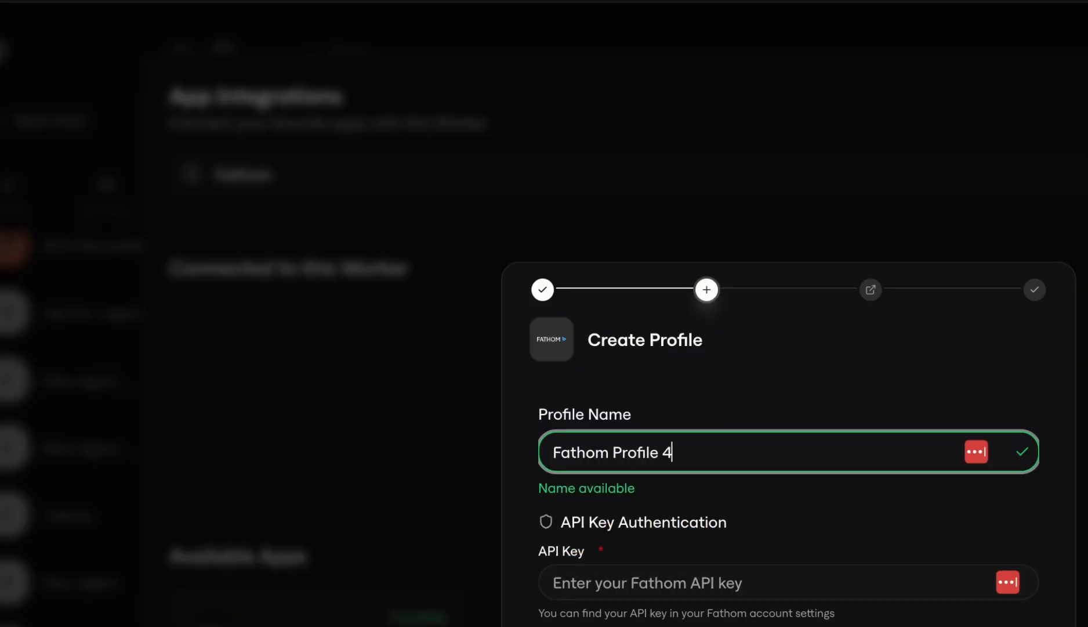
Step: Paste the Fathom API key into the new profile in Utari and connect it to the worker
click(623, 583)
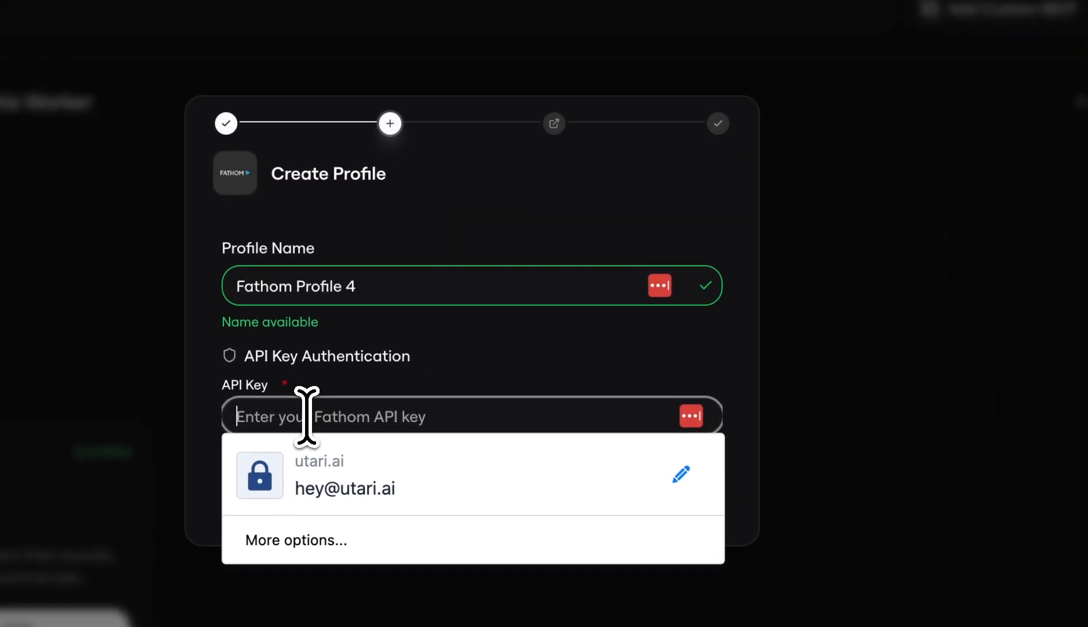
key(ctrl+v)
click(646, 492)
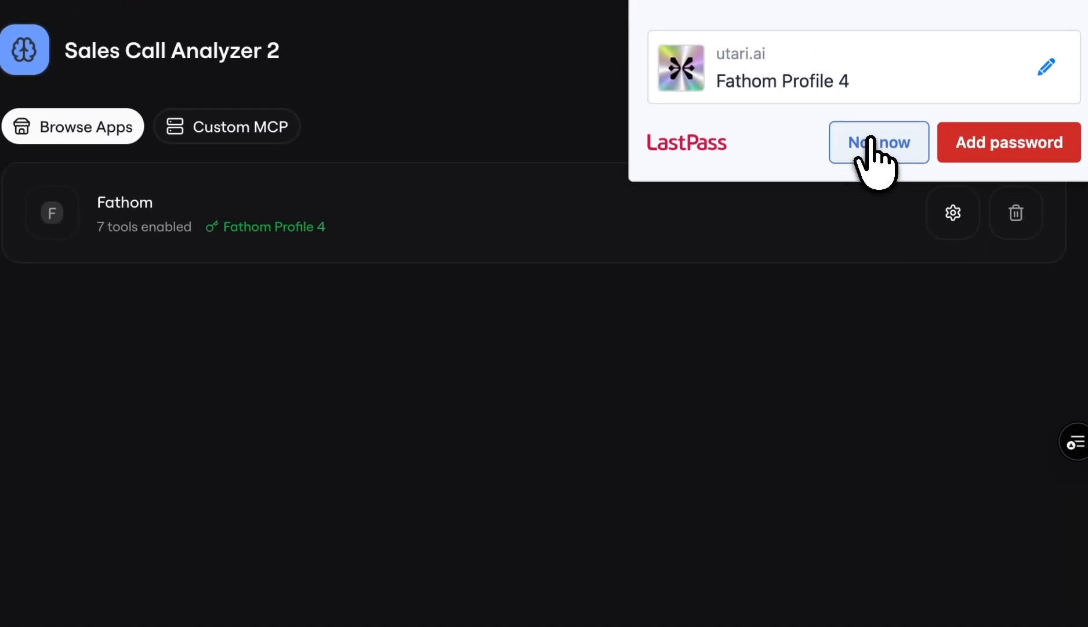
Step: Return to the worker's integrations in Utari, search the available apps for Slack, and start adding it
click(870, 142)
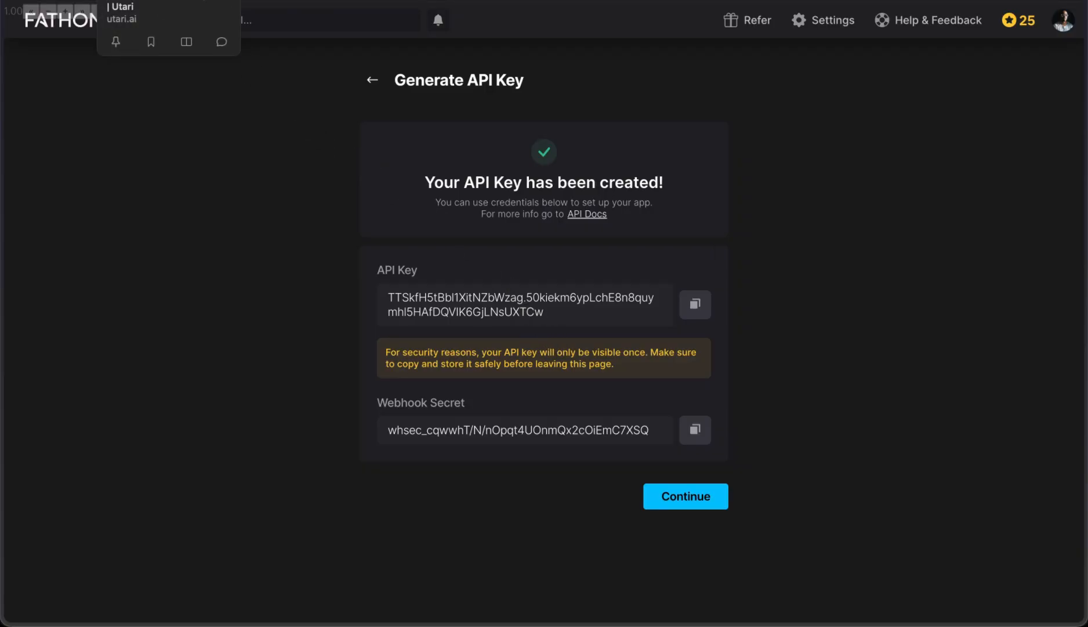
click(162, 1)
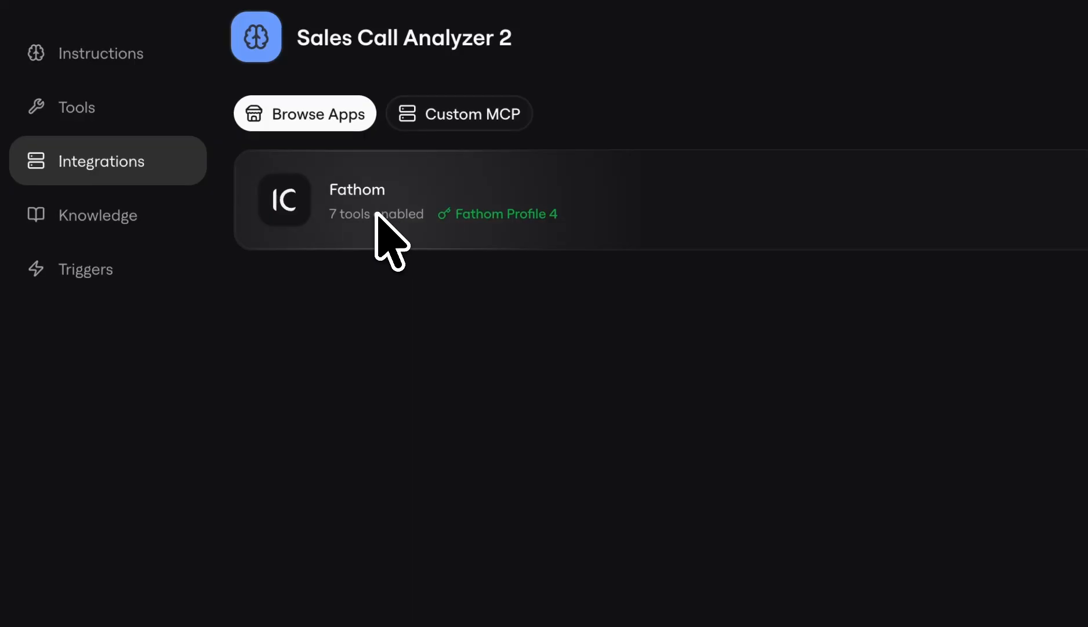
click(299, 114)
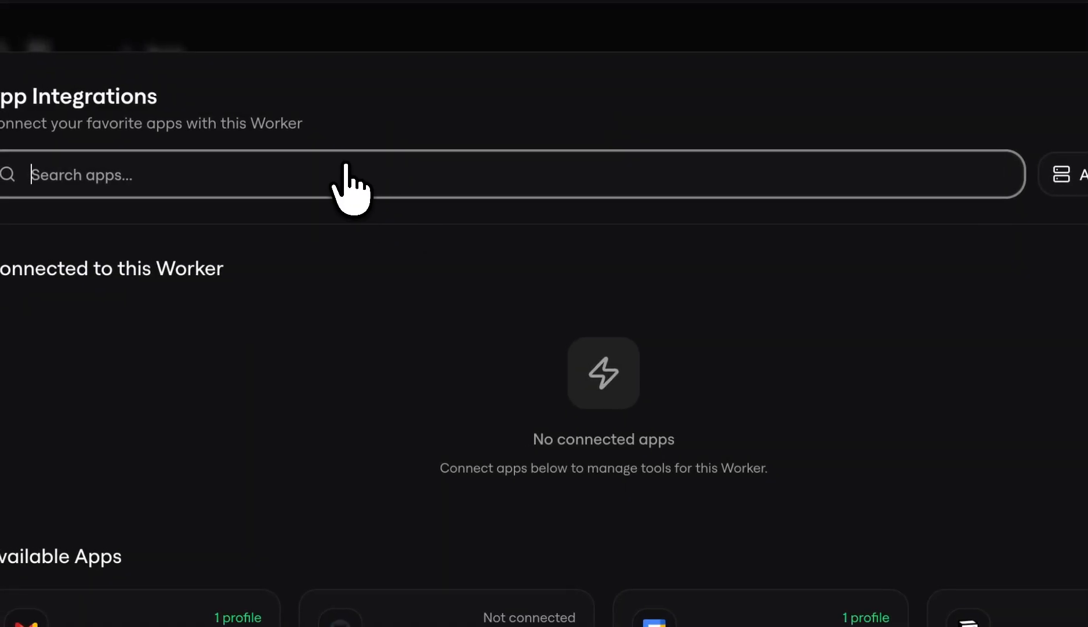
text(Slack)
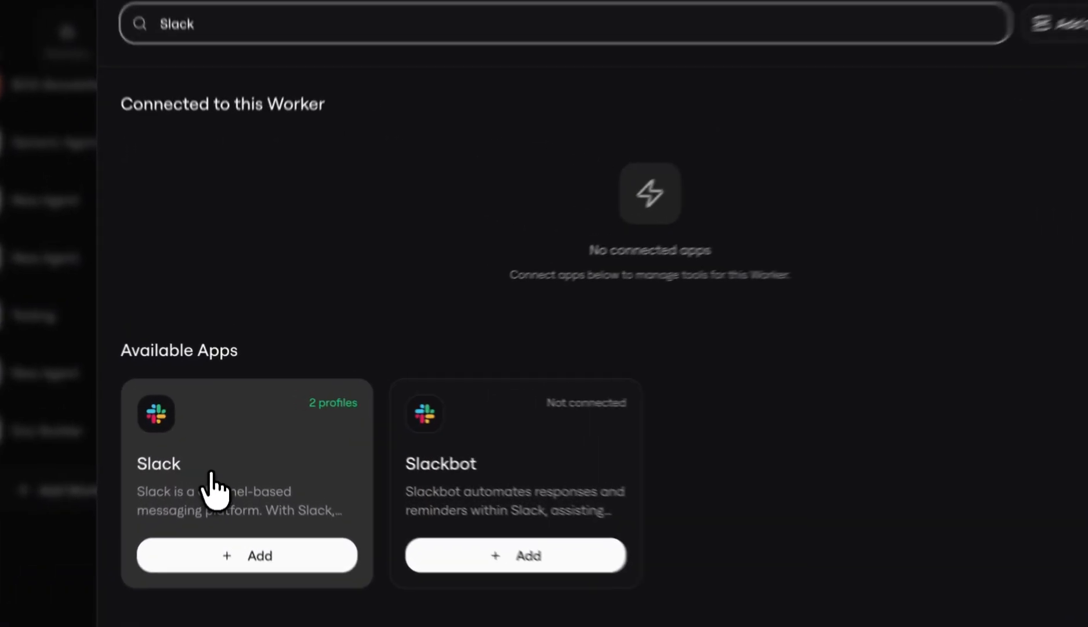
click(217, 458)
click(638, 303)
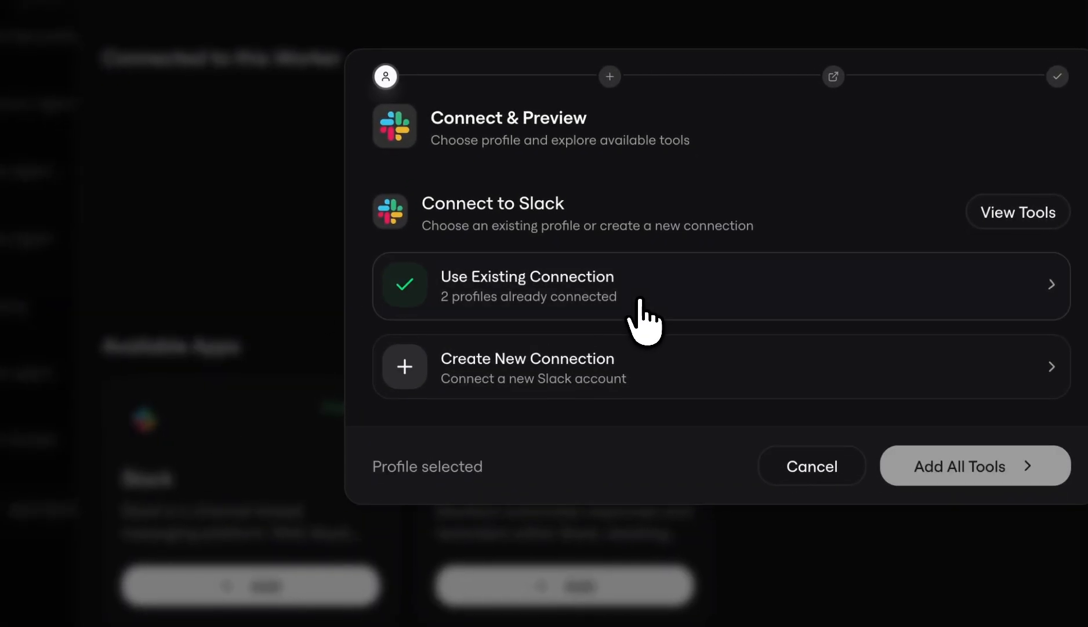
click(592, 323)
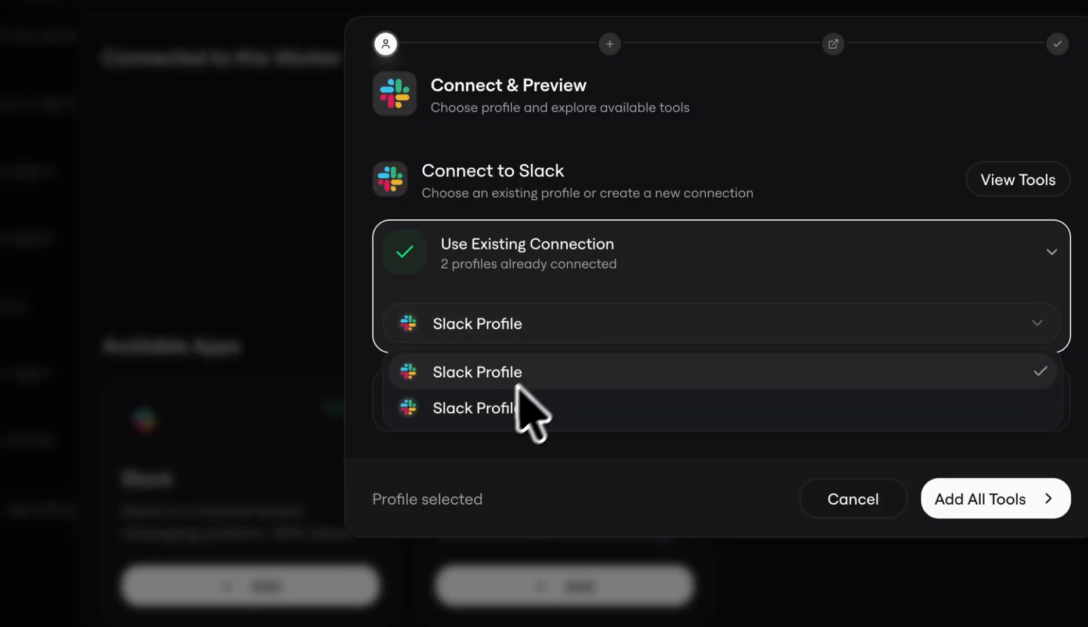
click(502, 406)
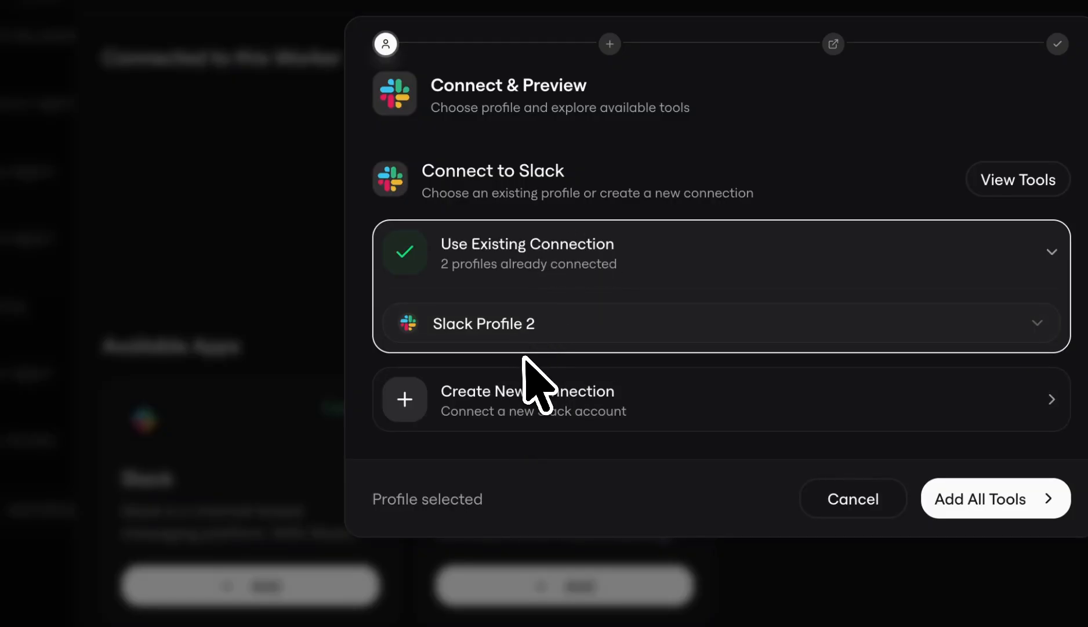
Step: Create a new Slack connection with the profile name Slack Profile 3 and start its authentication
click(474, 413)
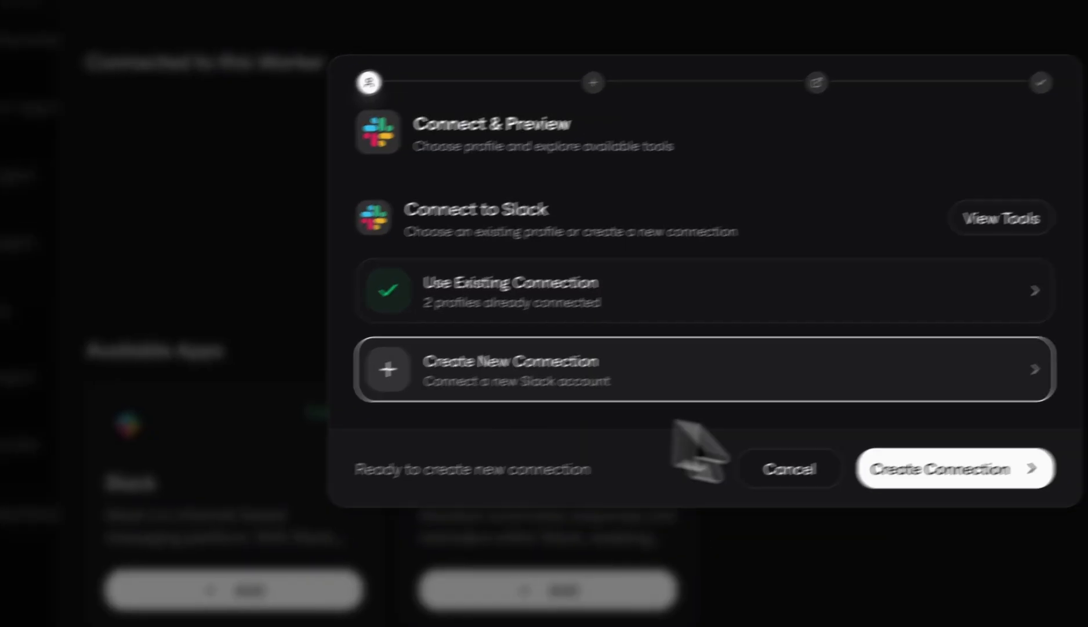
click(936, 473)
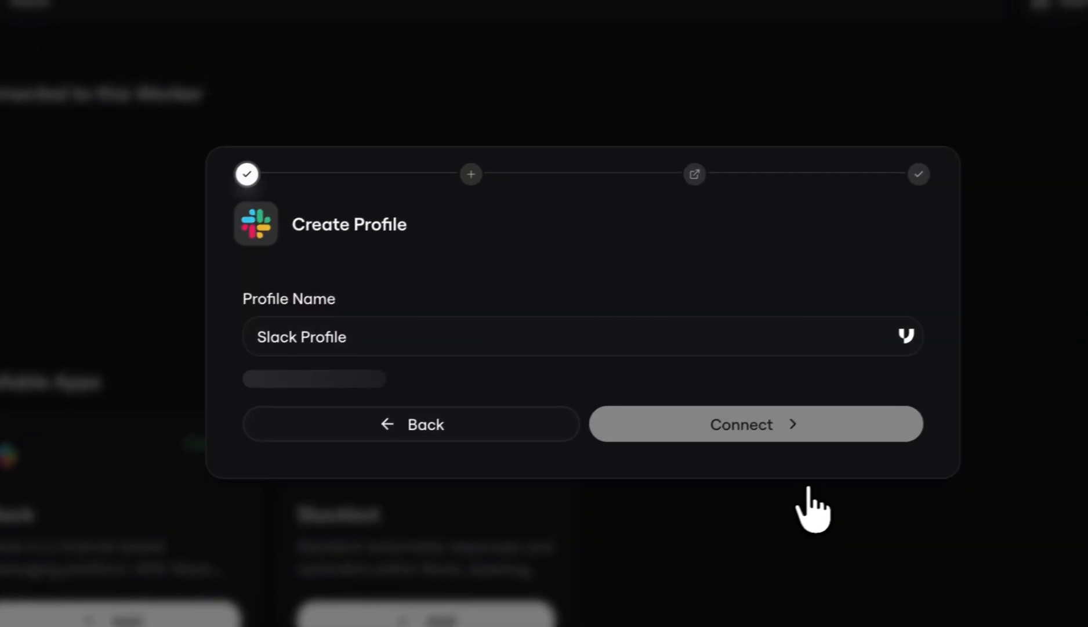
click(467, 347)
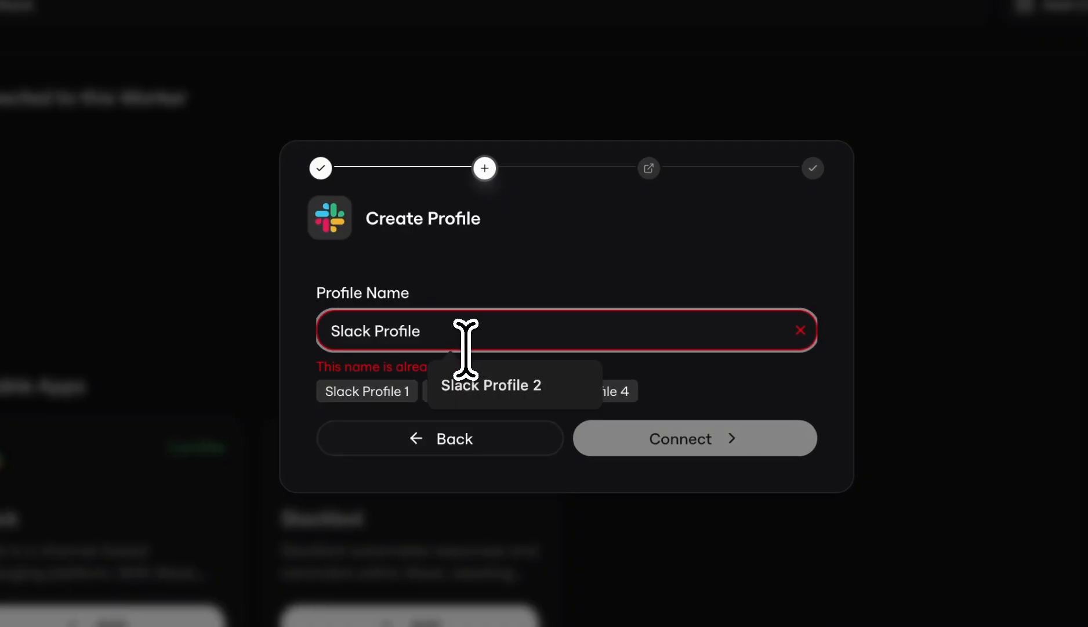
text(3)
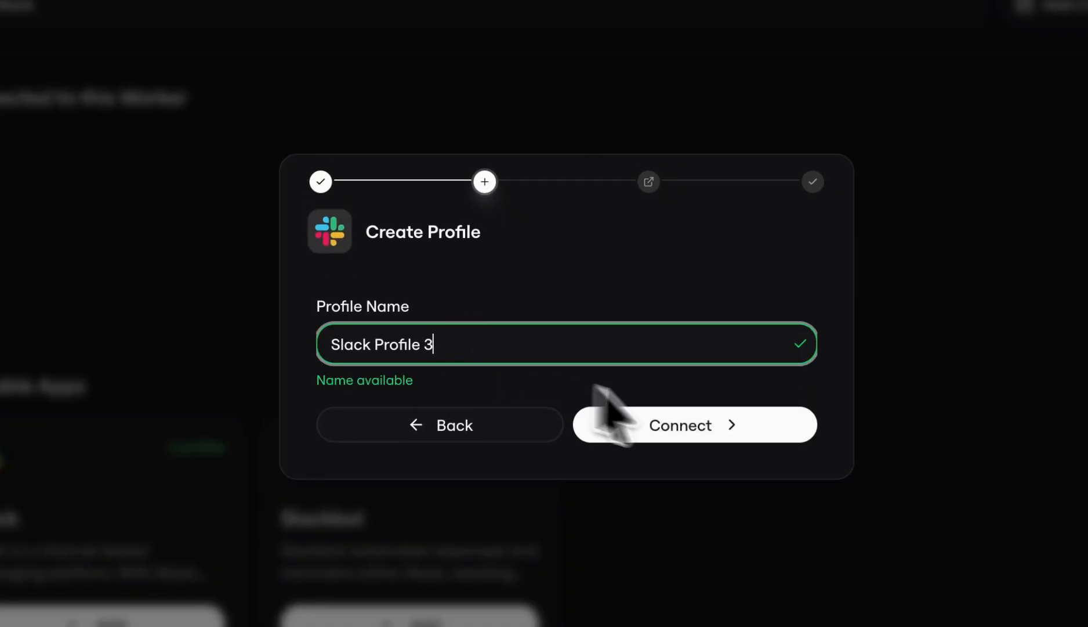
click(694, 425)
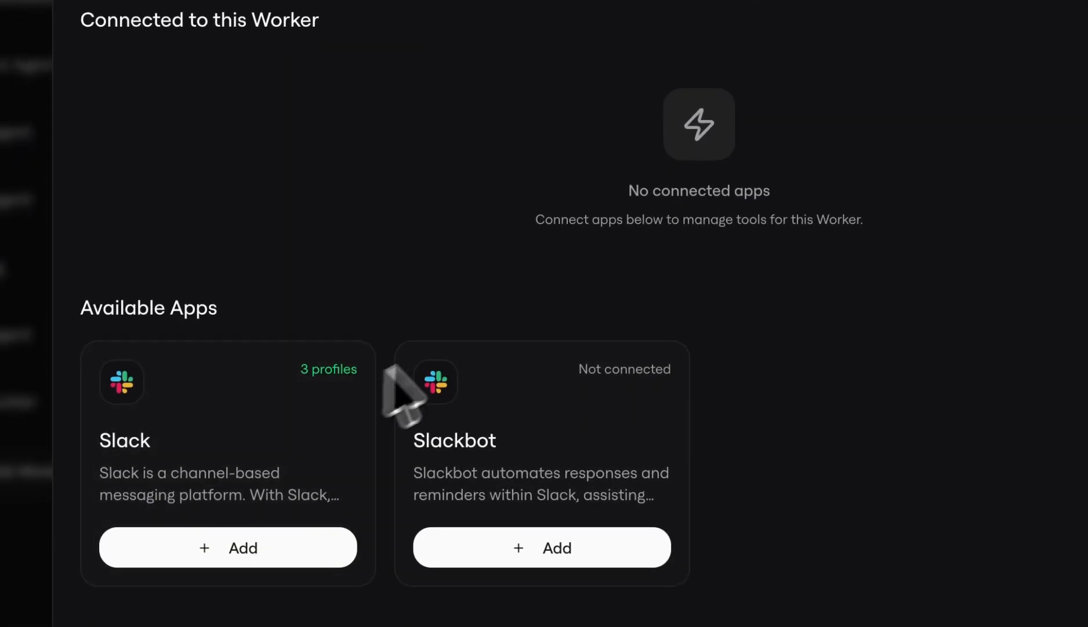
Step: Add Slack to the worker with all its tools, using the existing connection Slack Profile 2
click(221, 547)
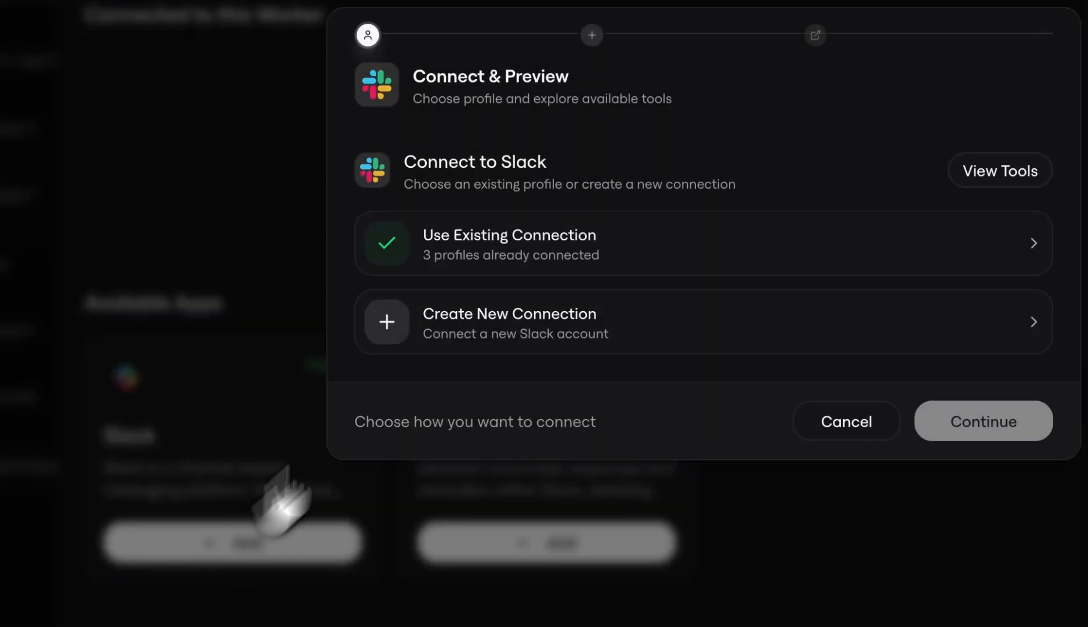
click(539, 238)
click(516, 287)
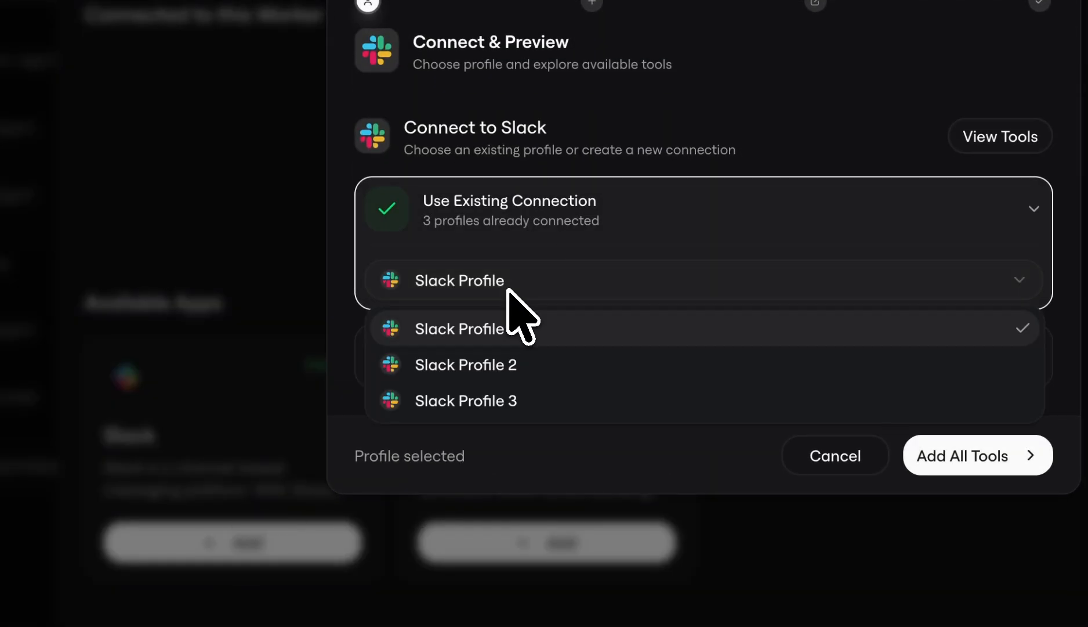
click(495, 365)
click(913, 468)
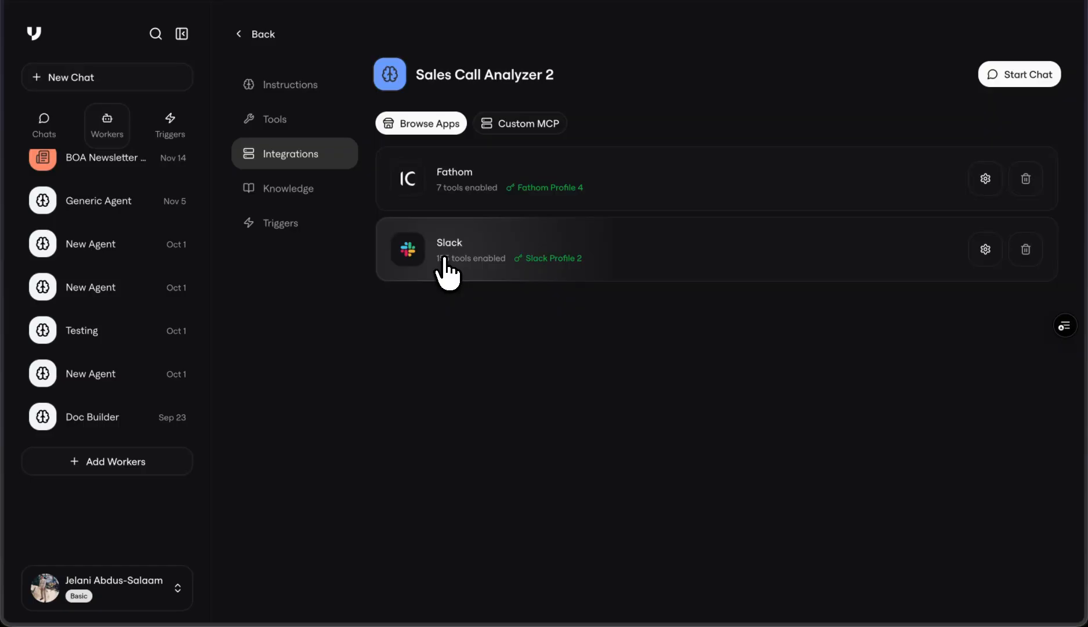
Step: Deselect and reselect the Add an emoji alias tool in the Slack tool configuration, and close it without saving
click(985, 249)
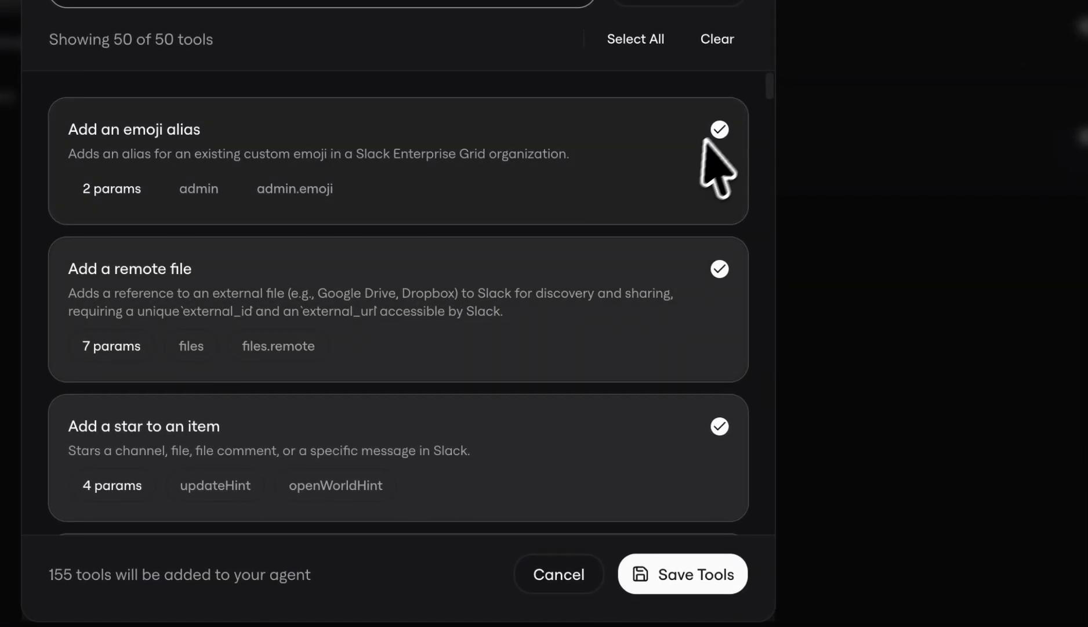
click(611, 208)
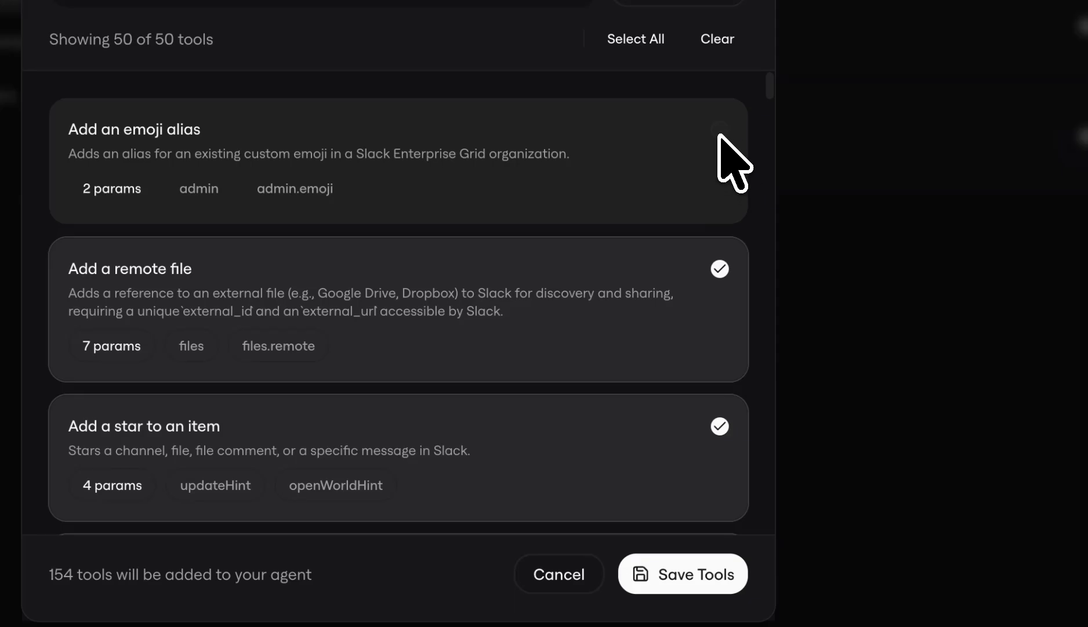
click(719, 129)
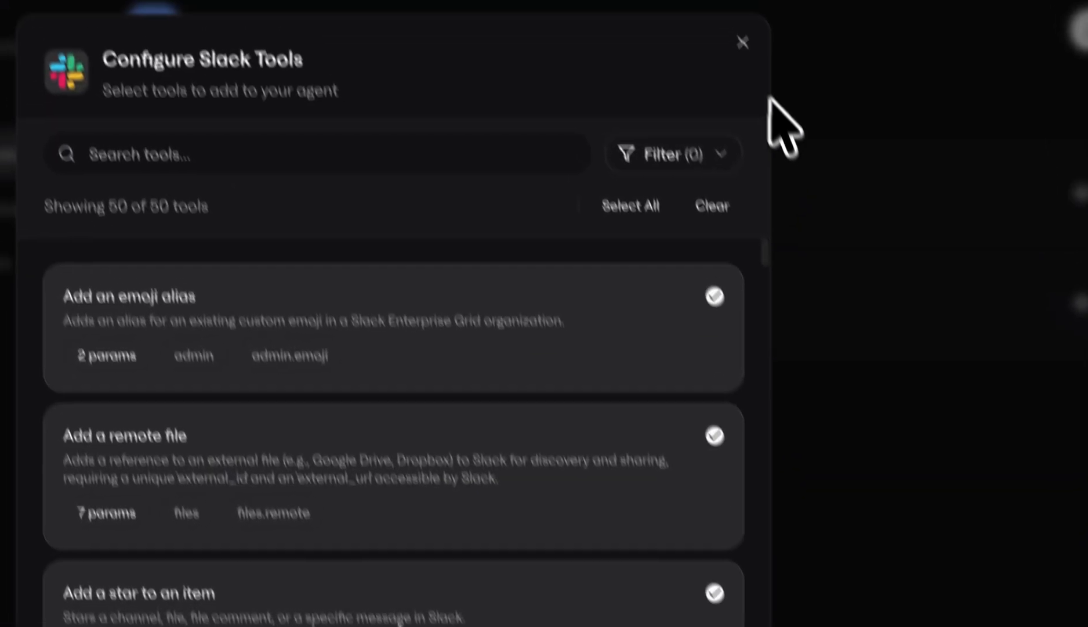
click(742, 42)
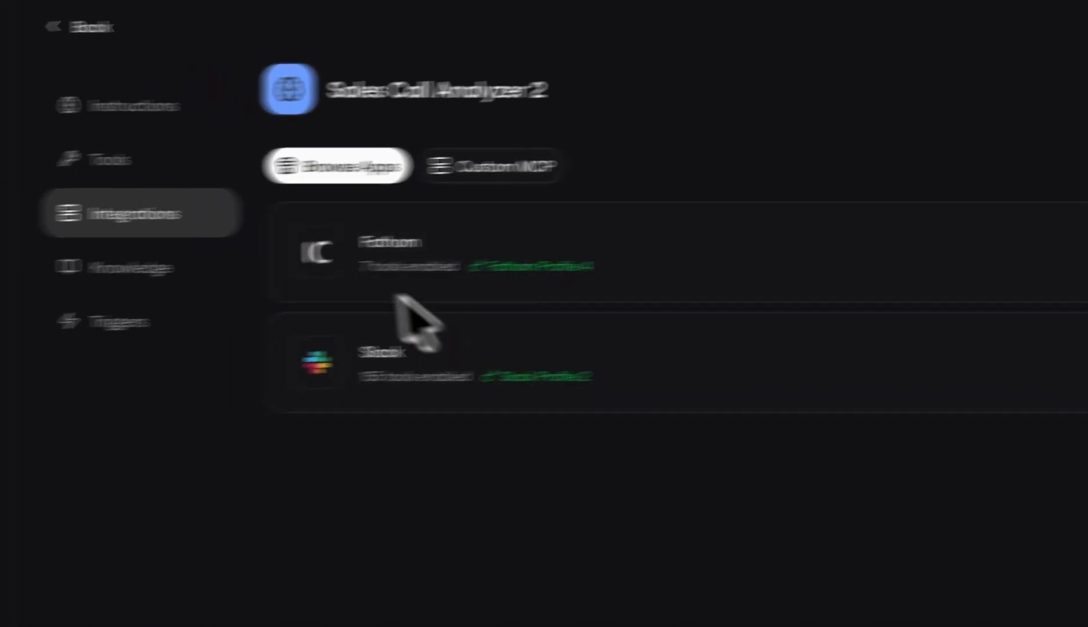
Step: Open the worker's knowledge section and look through the files in the Jeremy SOP's folder
click(34, 283)
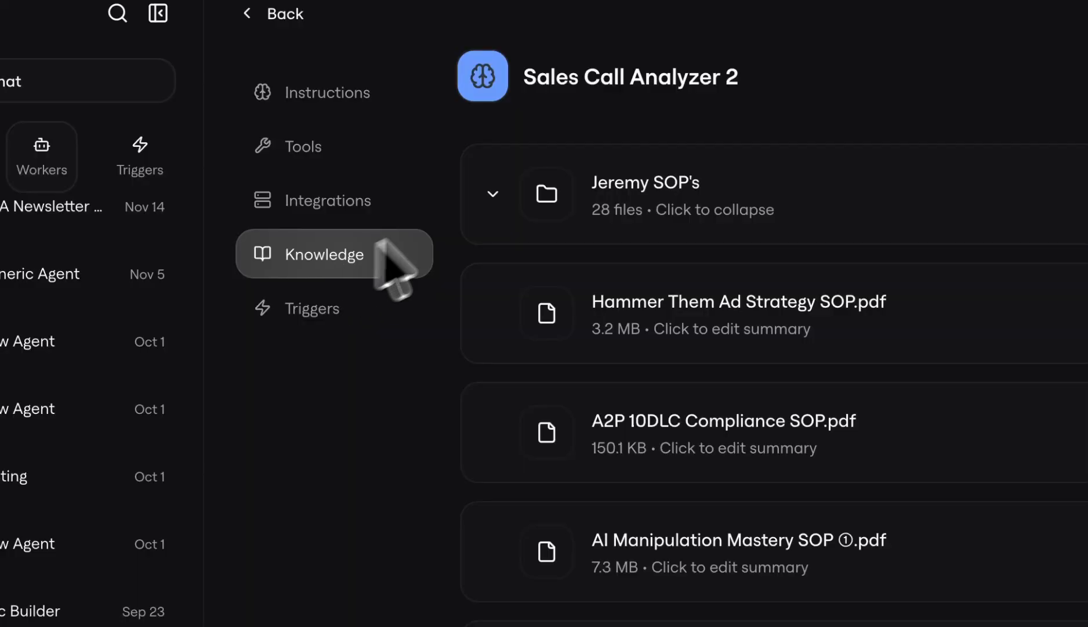
click(490, 193)
click(493, 303)
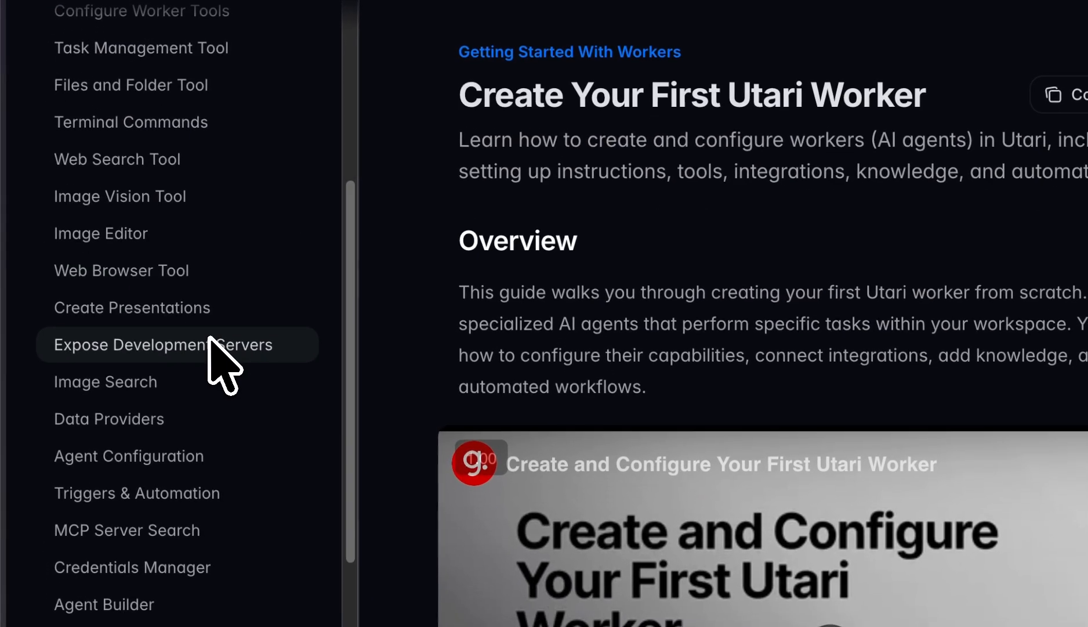
Step: Switch to the Utari documentation and look up the Worker Knowledge guides
scroll(214, 345, up, 5)
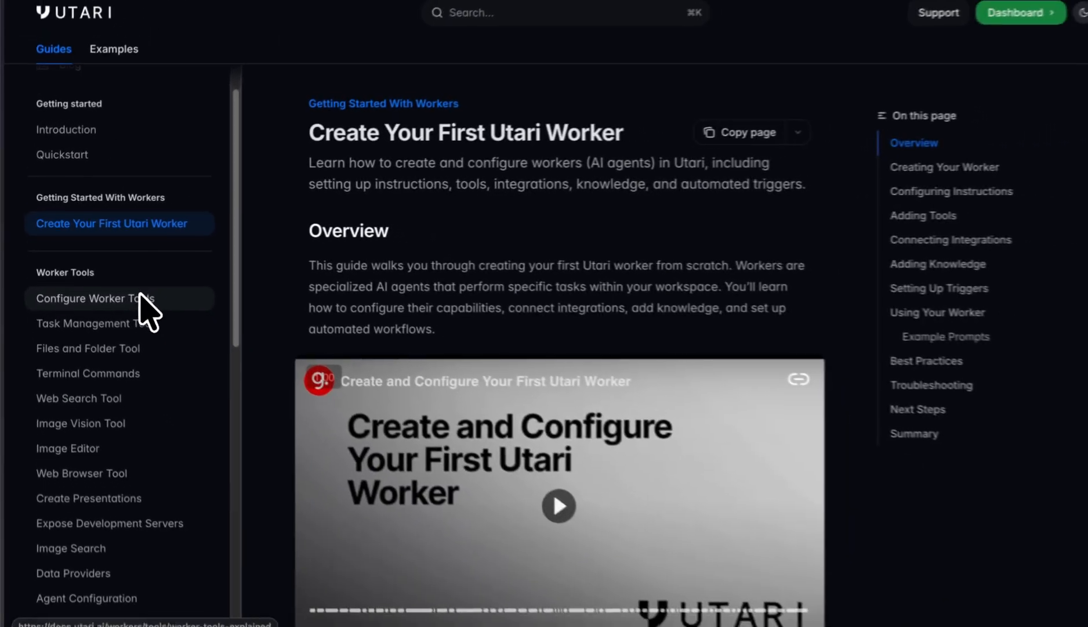
scroll(192, 327, down, 10)
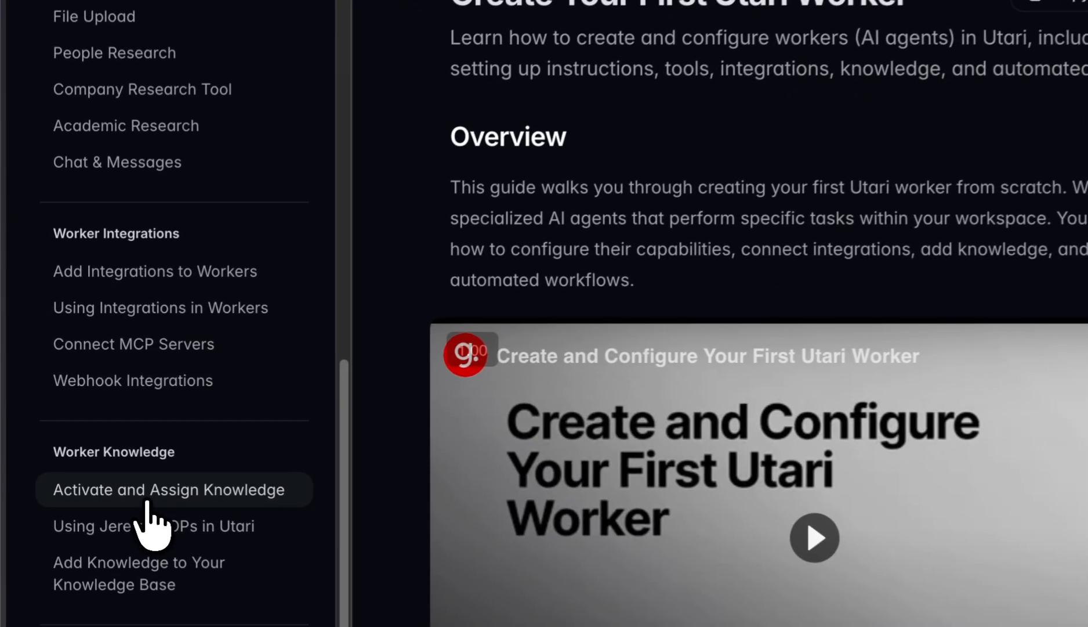
click(147, 502)
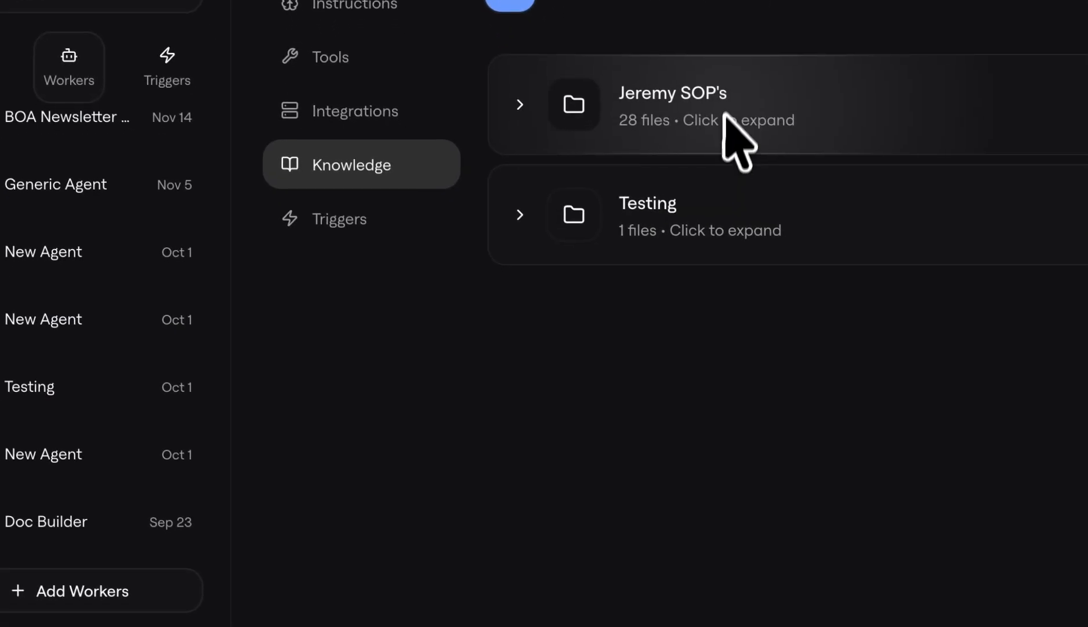
Step: Locate the Knowledge Base entry among the account options and review the Jeremy SOP's folder in the worker's knowledge
click(186, 575)
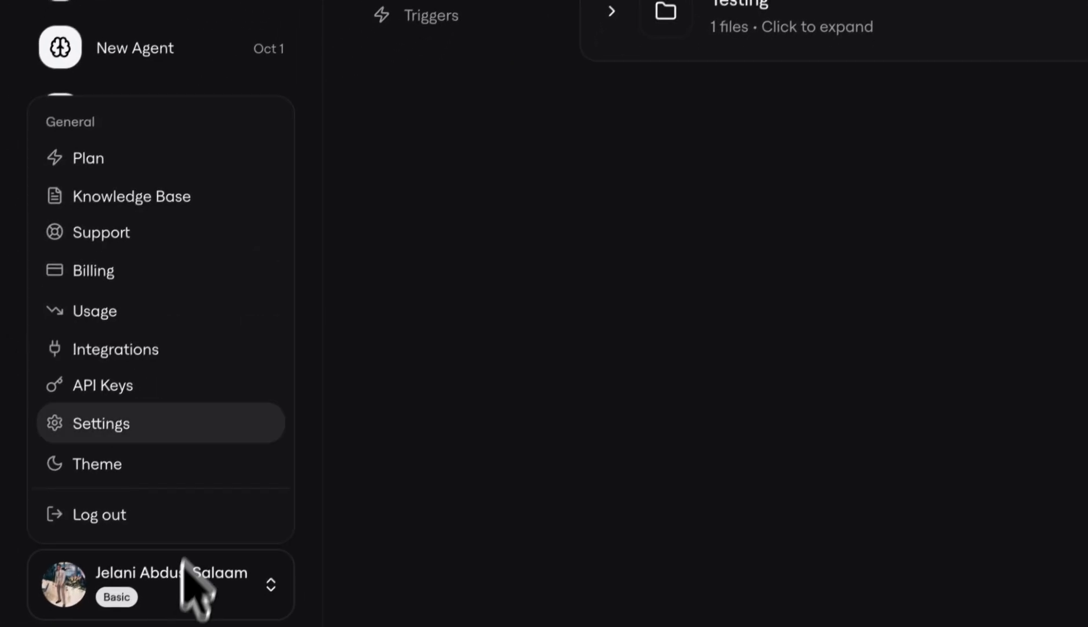
click(712, 243)
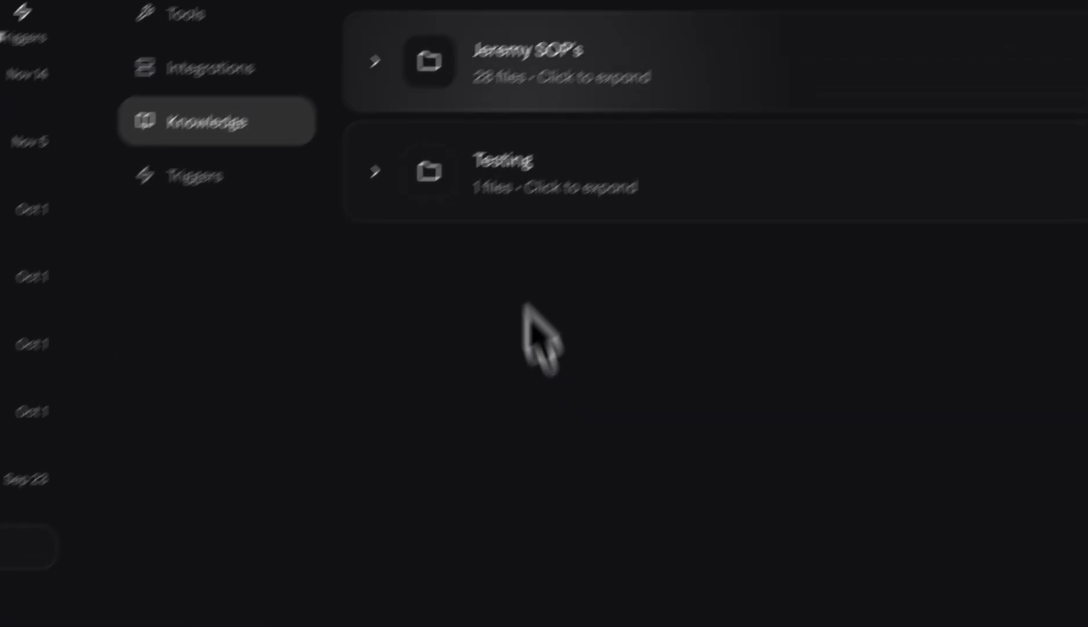
click(299, 119)
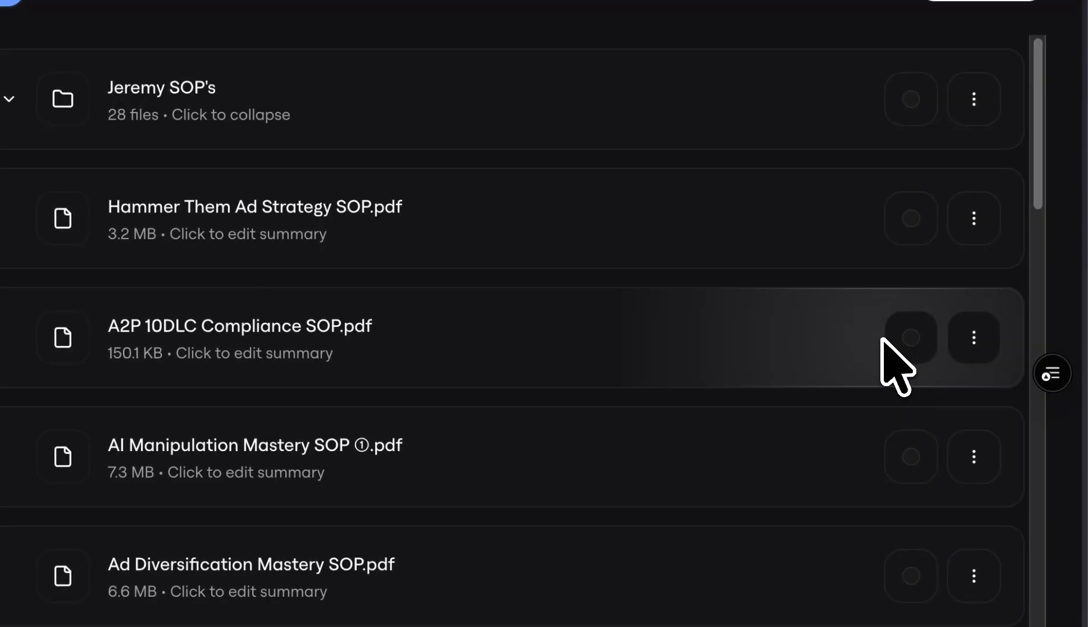
click(10, 99)
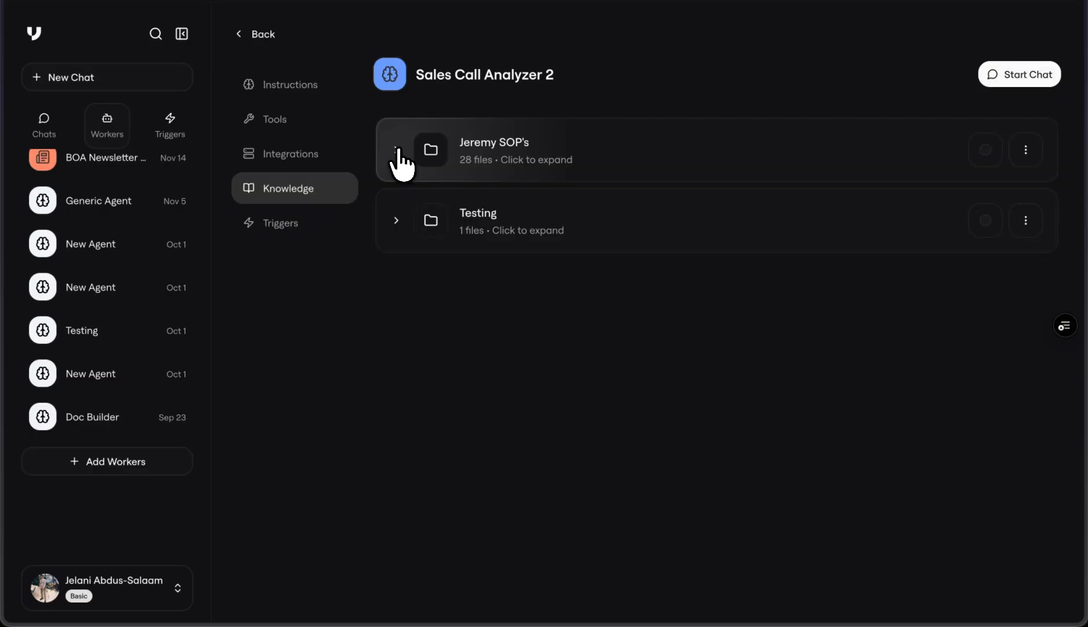
Step: Start creating a webhook trigger for the Sales Call Analyzer 2 worker
click(273, 226)
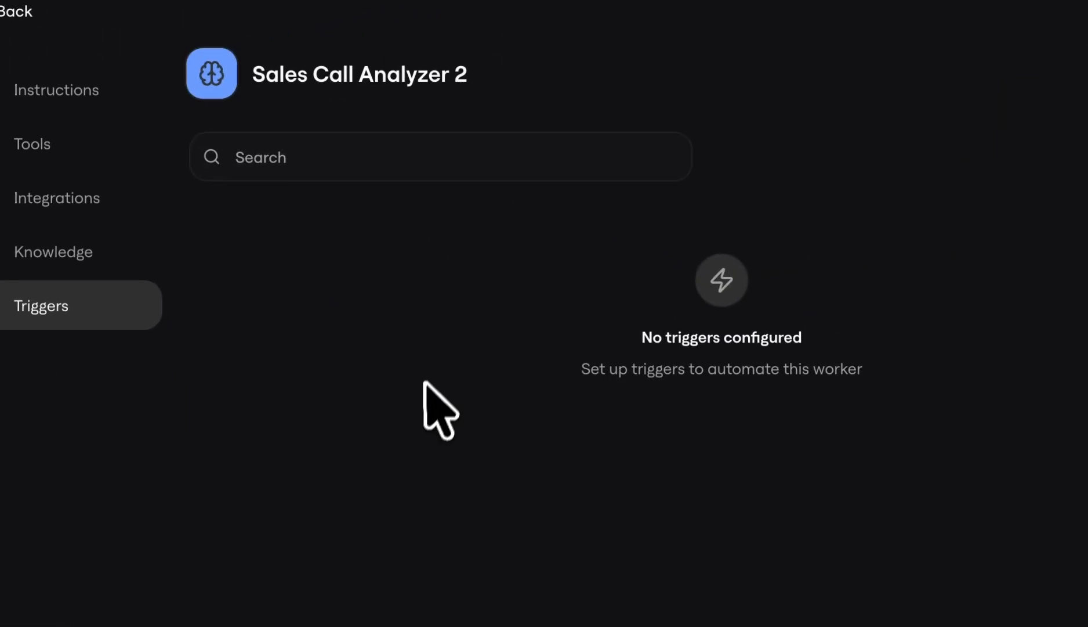
click(989, 174)
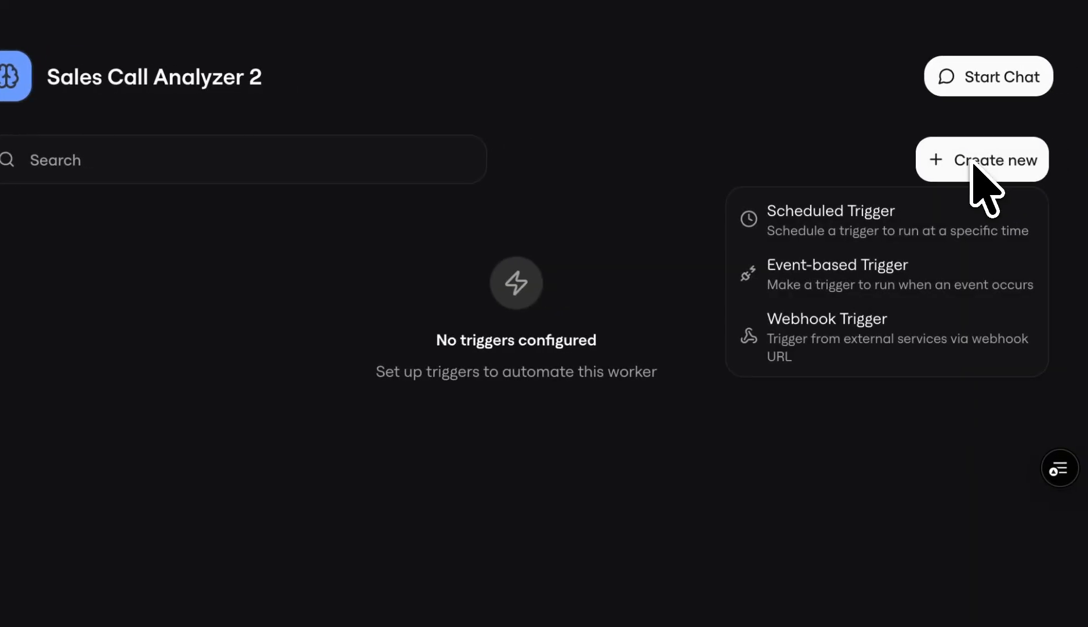
click(818, 341)
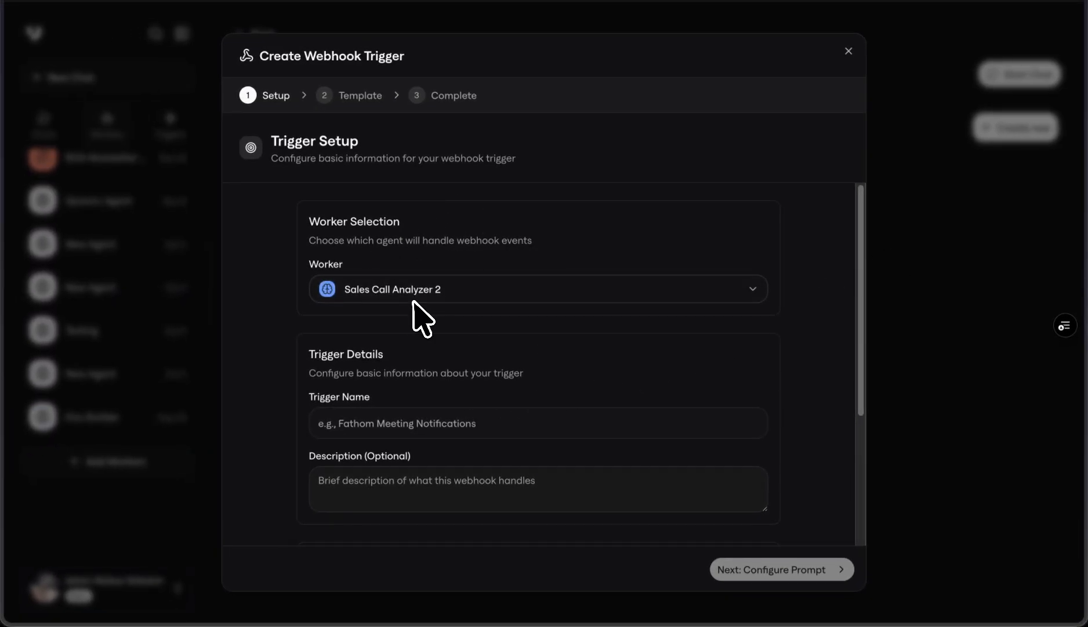
Step: Name the webhook trigger Fathom Sales Call and proceed to configuring its prompt
scroll(509, 301, down, 3)
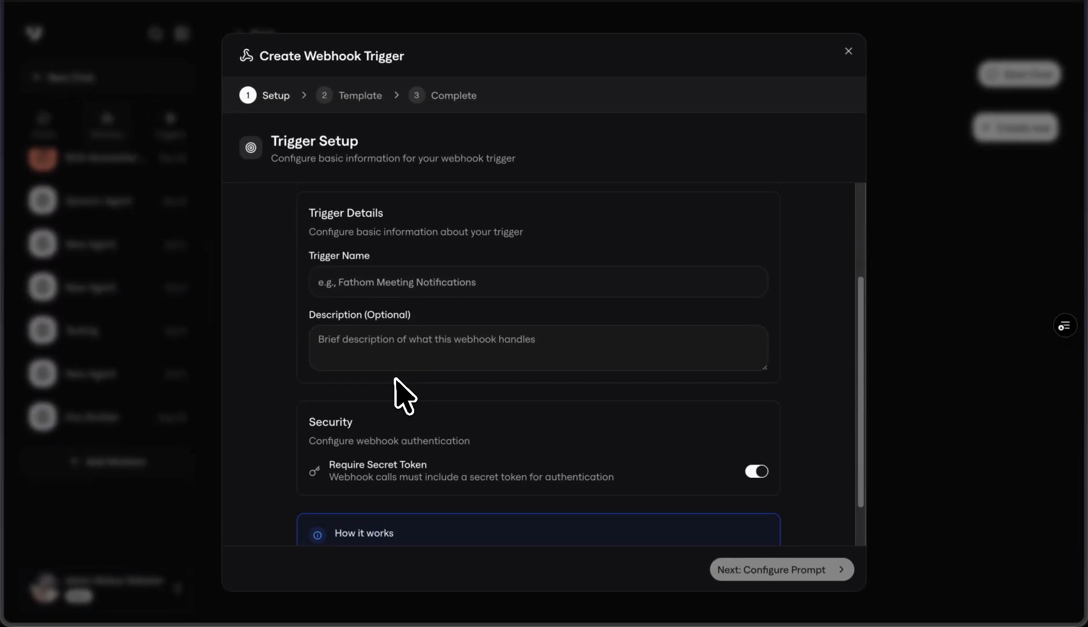
click(403, 293)
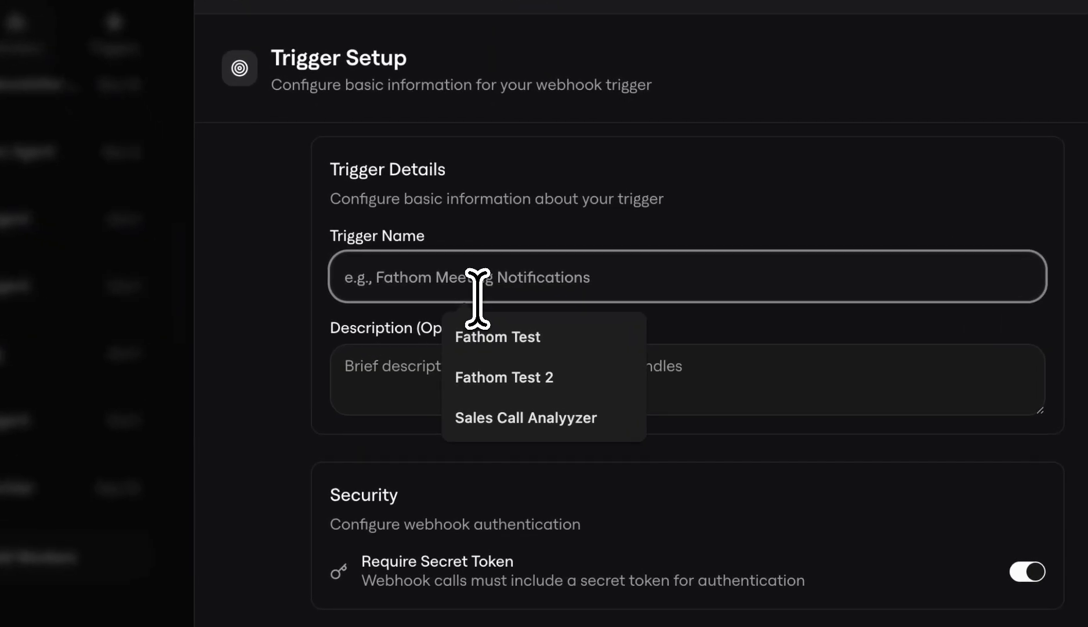
text(Fath)
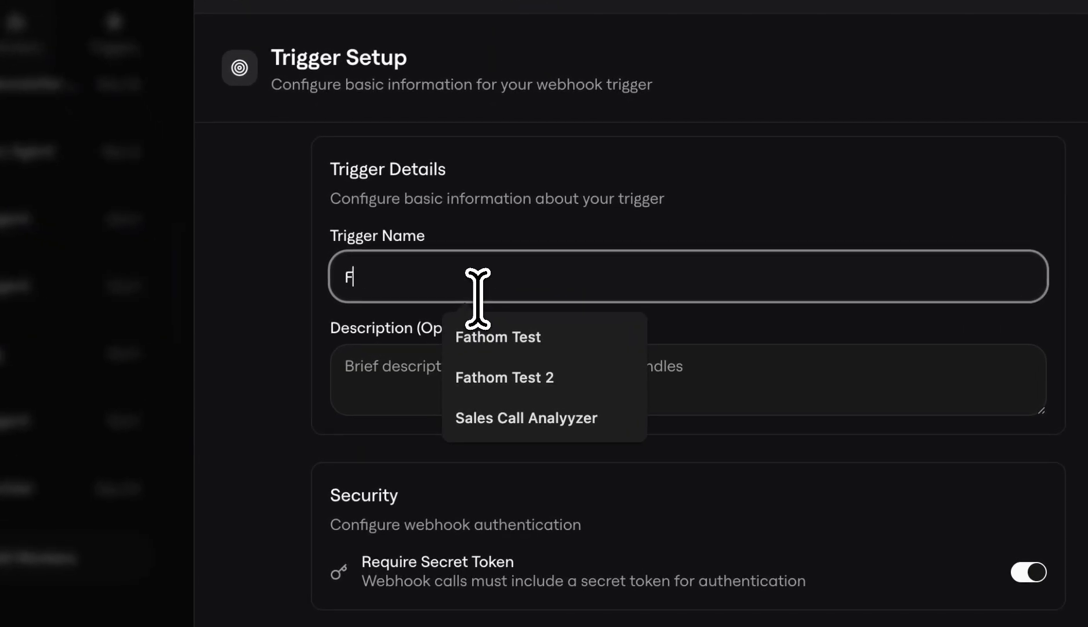
text(om Sales Call)
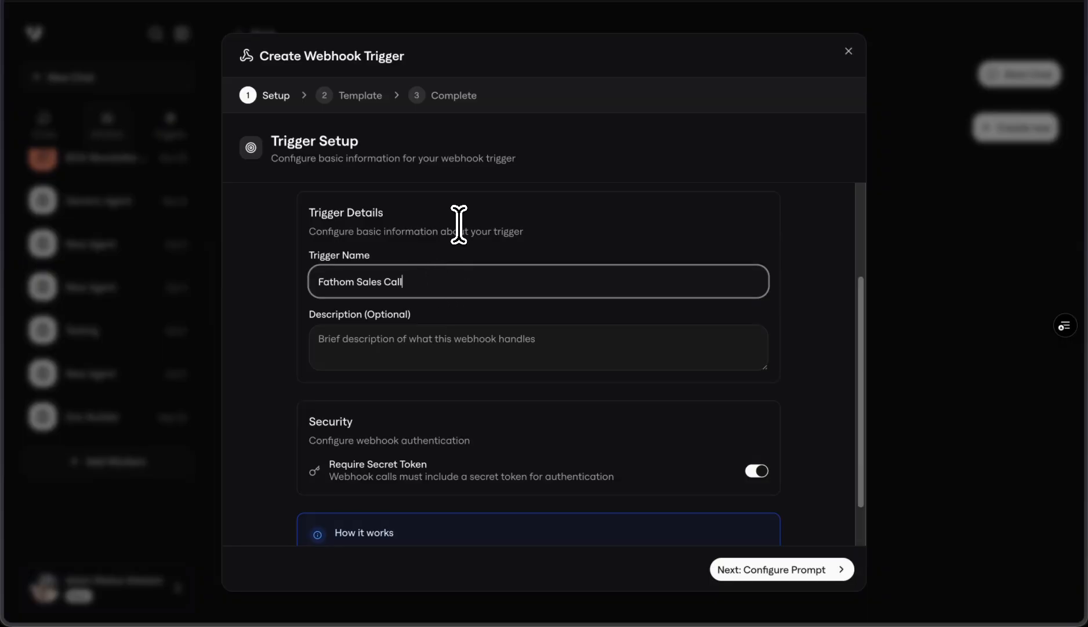
scroll(574, 372, down, 5)
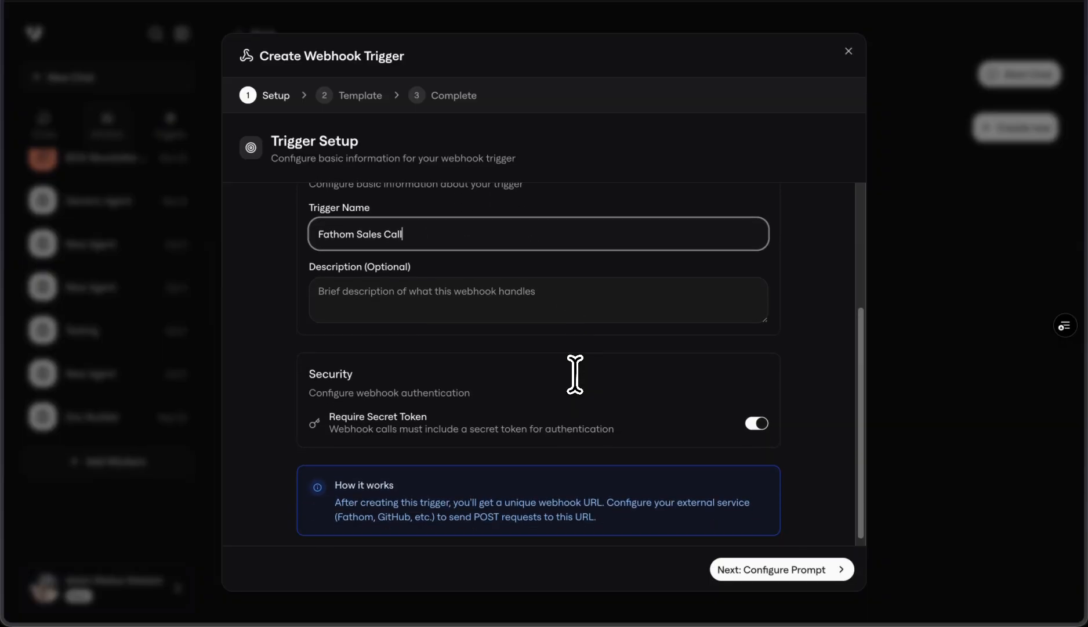
click(760, 569)
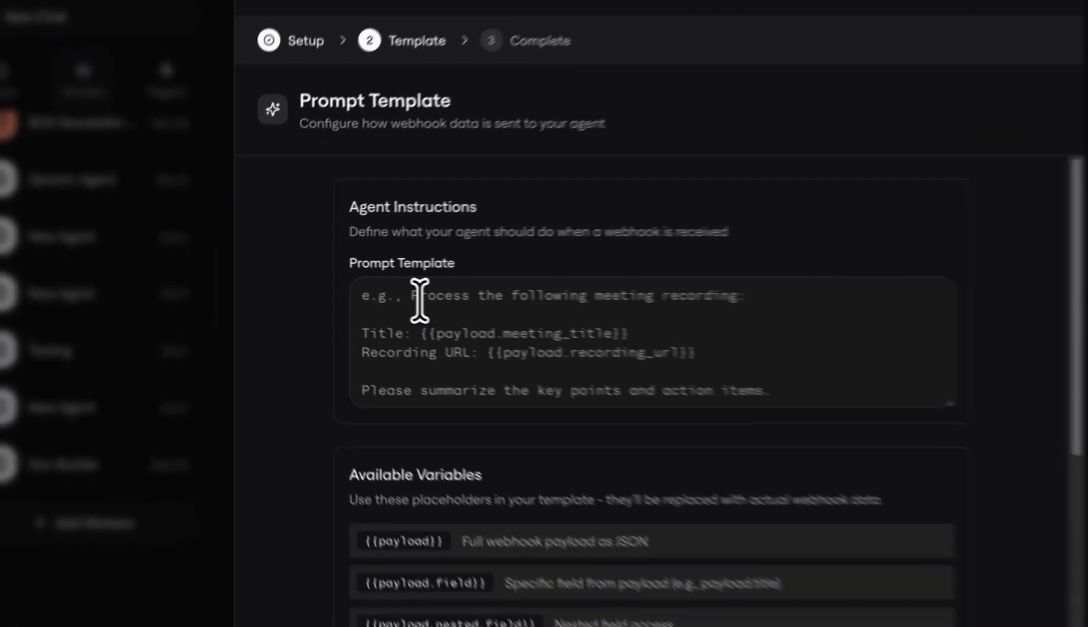
Step: Begin the prompt template with "You are going to receive some calls and your job is to Process the following recording using your Fathom tools."
click(366, 292)
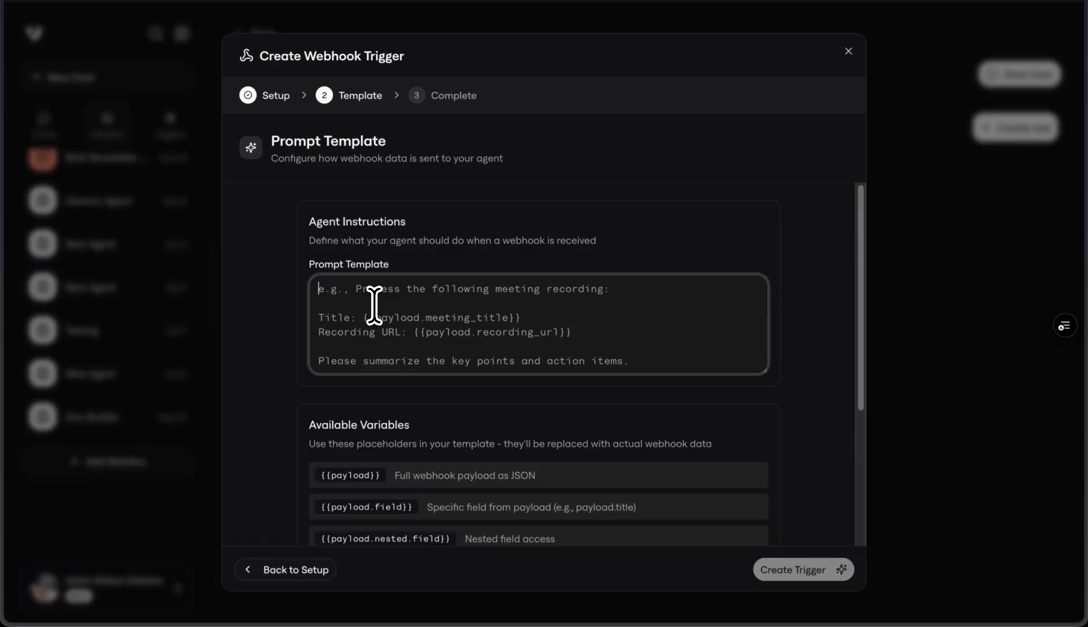
text(Process the following recording using your Fathom tools.)
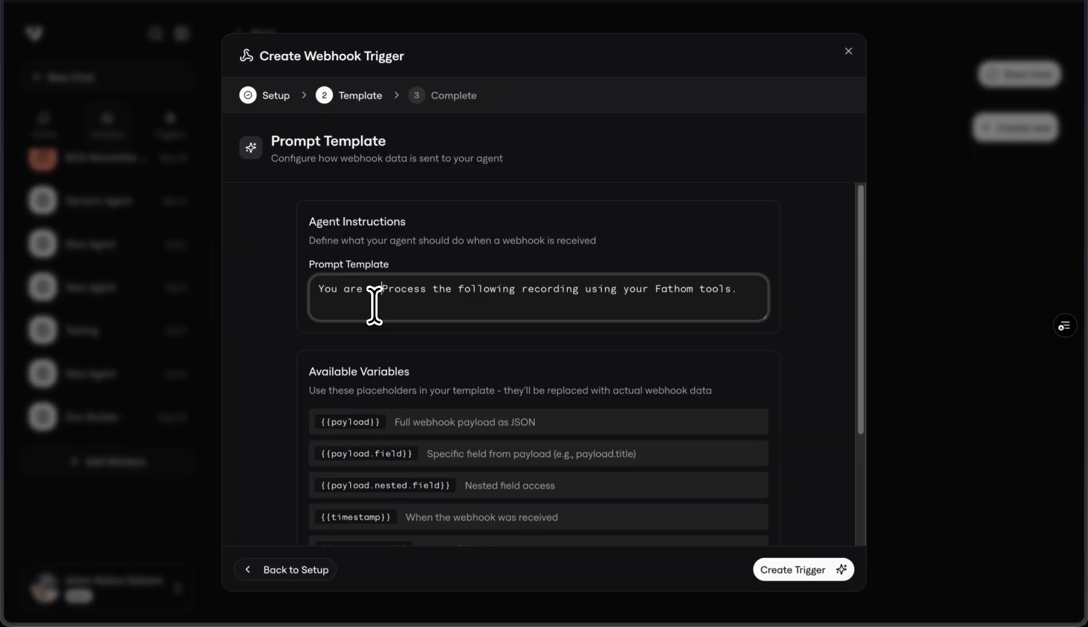
text(ce)
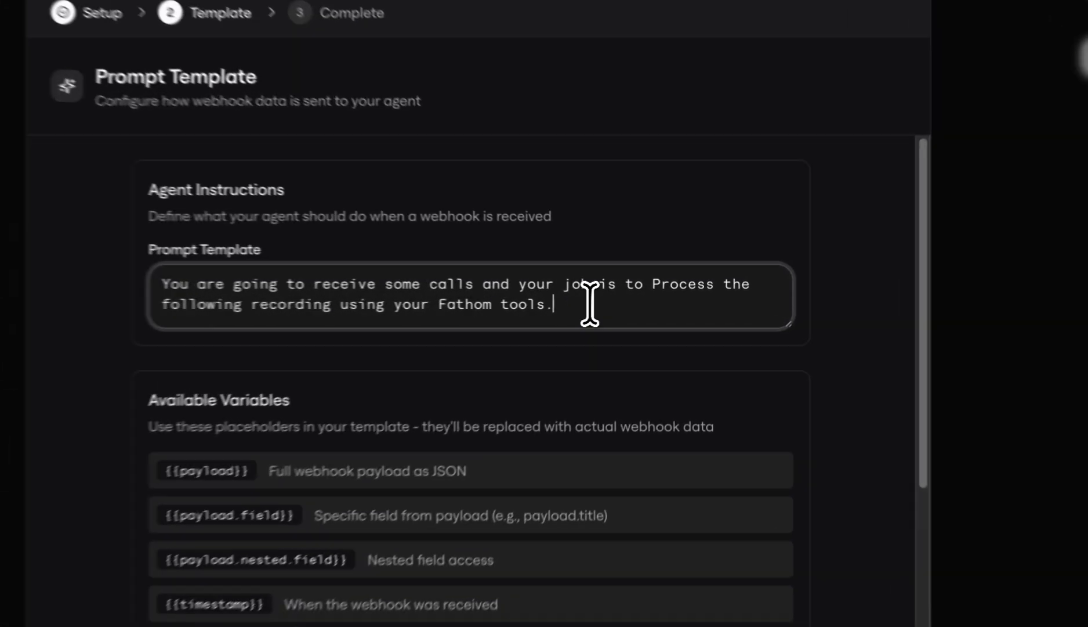
key(Return)
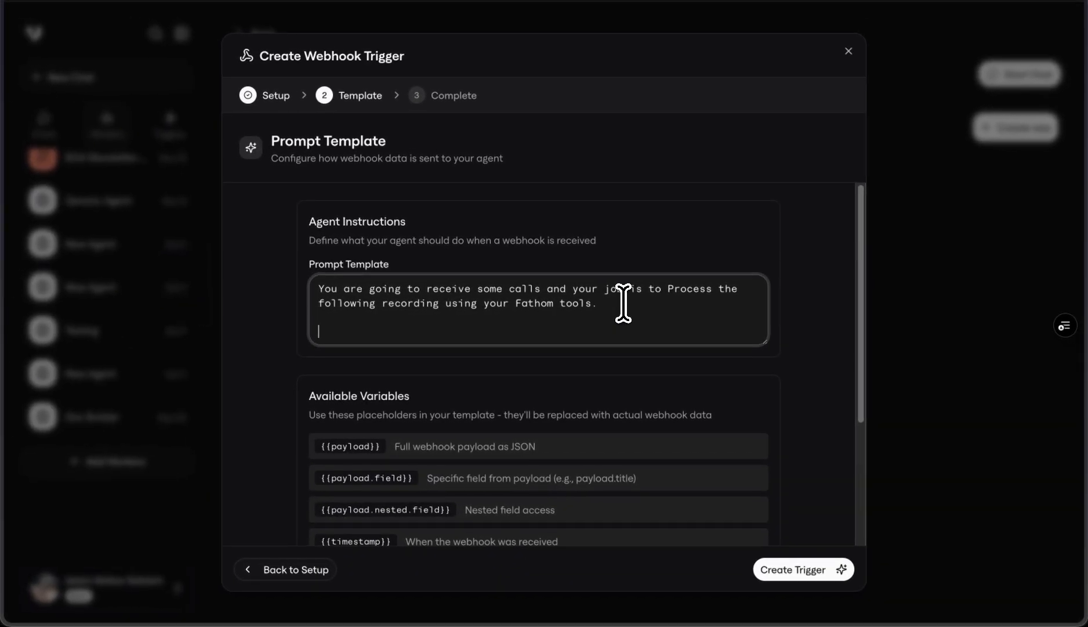
Step: Add a second paragraph: "You'll either get a transcript or you'll get a meeting id to use to find the transcript"
text(You'll eite)
key(BackSpace)
text(her get a transcript or )
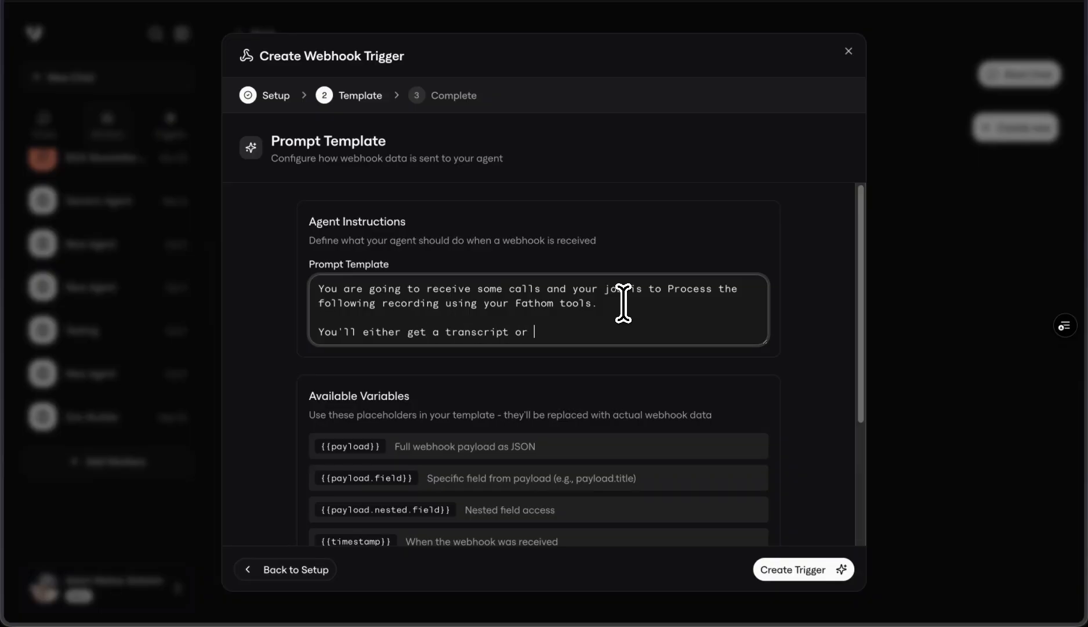
text(you'll get a meeting id to use to find the trnasc)
key(BackSpace)
key(BackSpace)
key(BackSpace)
key(BackSpace)
text(anscript. And then once you have the transcript you will analyze the call)
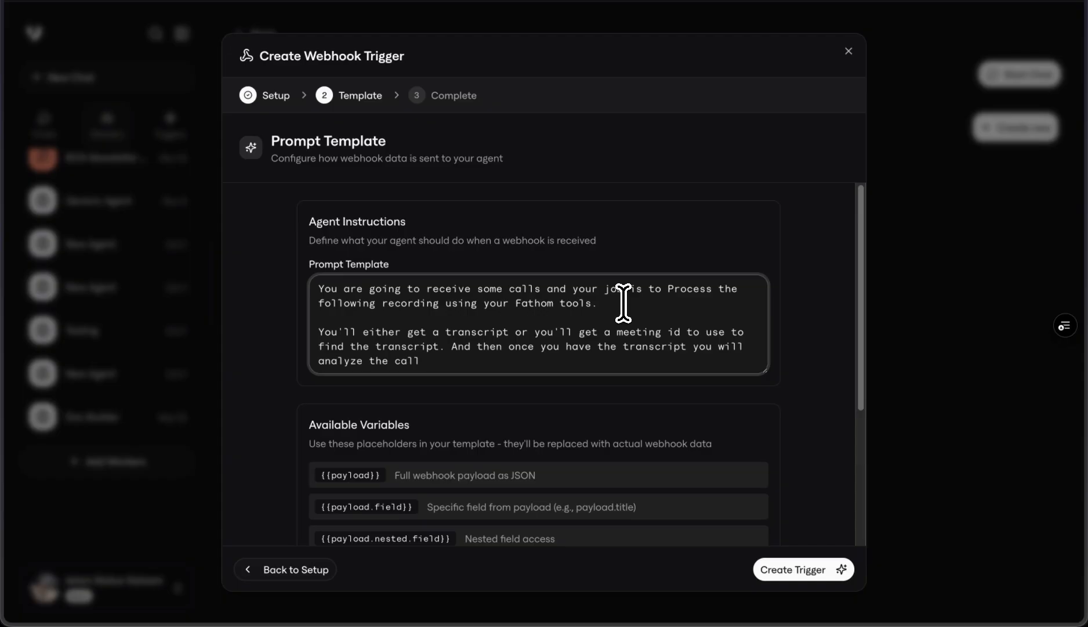
Step: Continue the second paragraph with "And then once you have the transcript you will analyze the call."
key(BackSpace)
Step: Add a third paragraph: "Once you have have the analyzation you are to then use your slack tool to send it into slack"
key(Return)
key(Return)
text(Once you h)
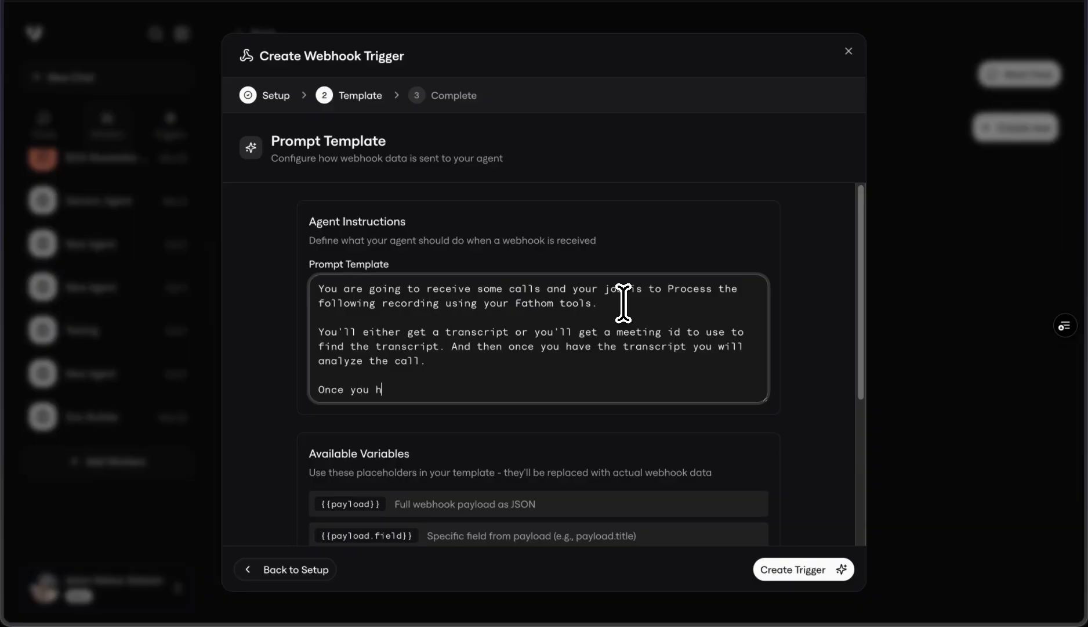
text(ave have the analyzation)
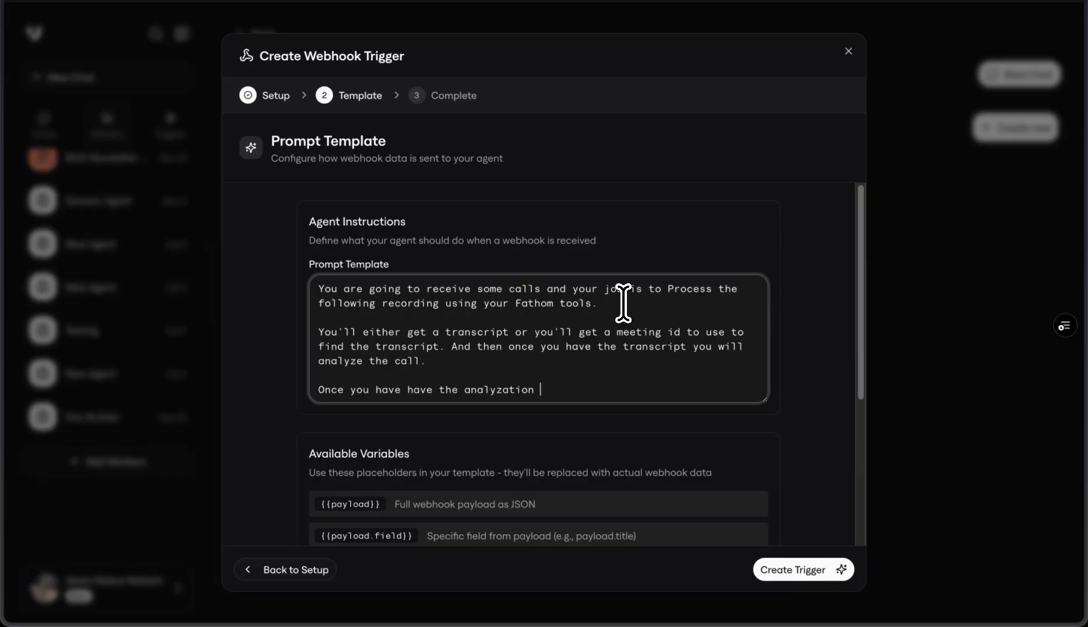
text(you are to then use your slack tool)
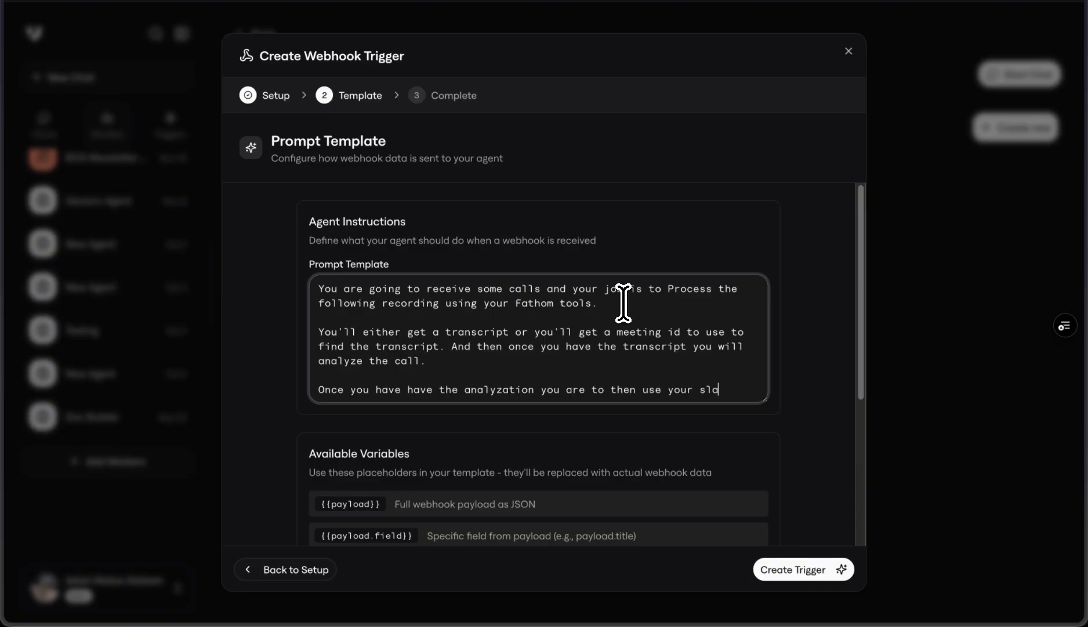
text( to send i)
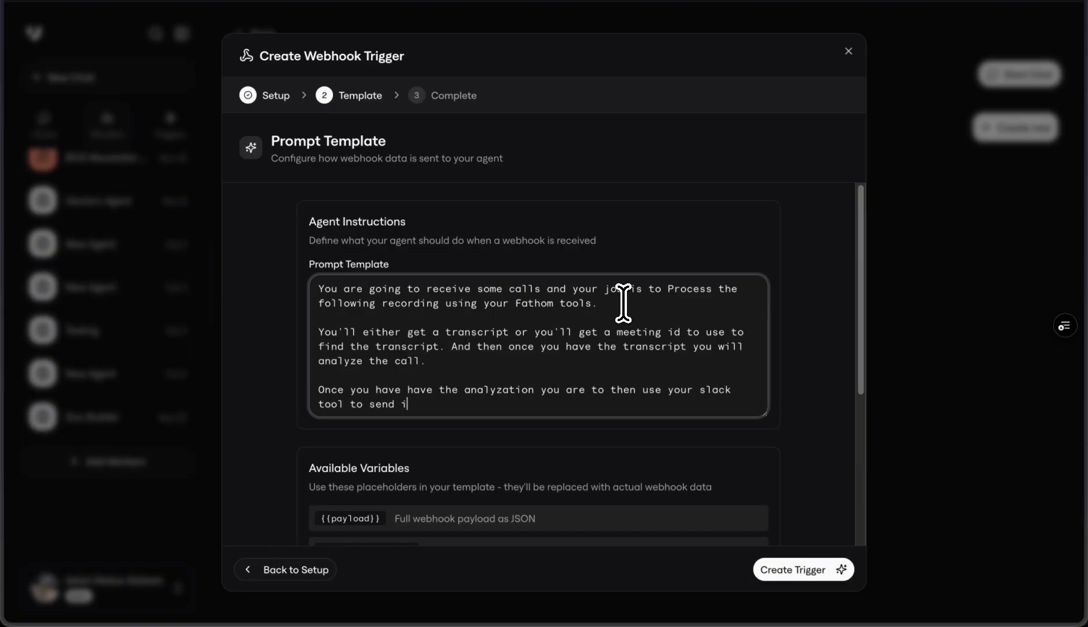
text(t into slack. The channel youare)
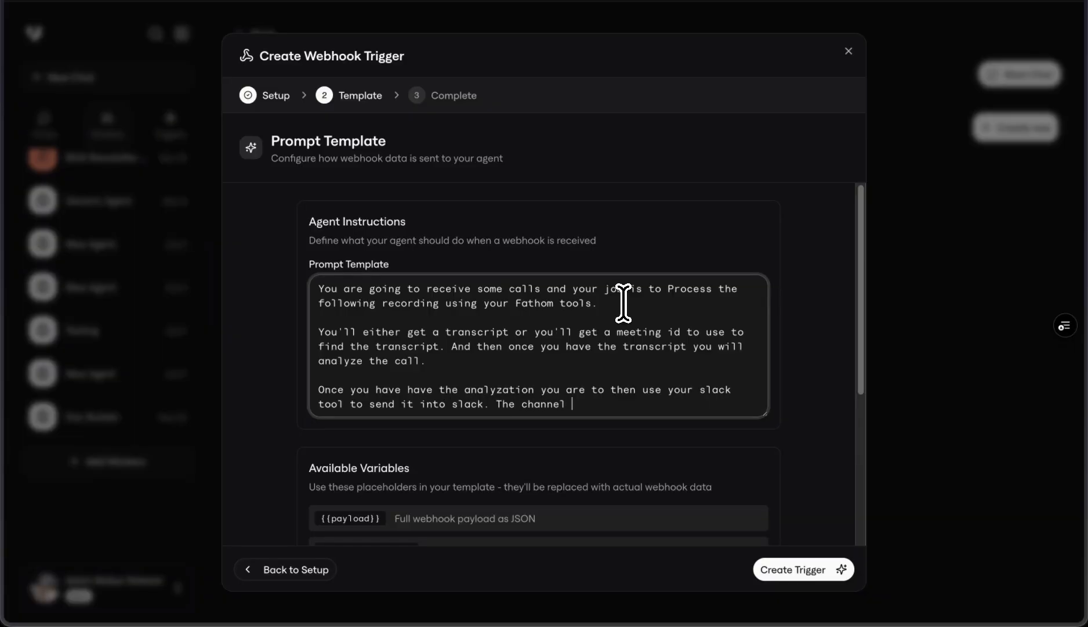
Step: Complete the Slack paragraph of the prompt with "The channel you are to send it in is xyz."
key(BackSpace)
key(BackSpace)
key(BackSpace)
key(BackSpace)
text(are to send it in is xyz)
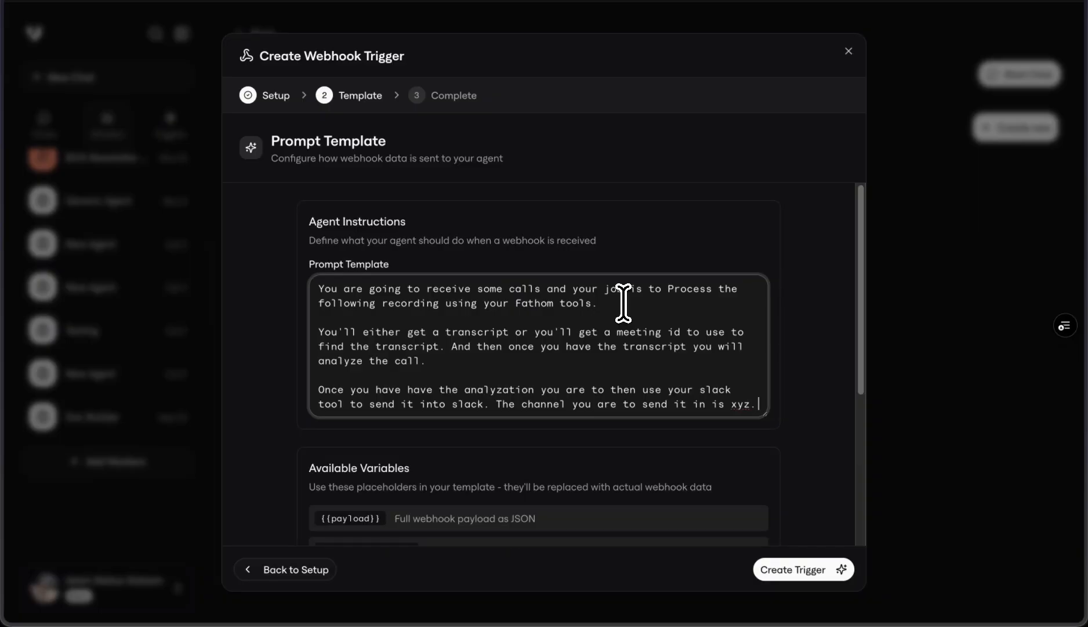
text(.)
Step: Start a new paragraph: "!IMPORTANT: Please make sure that you dont ask me any questions and you just"
key(Return)
key(Return)
text(!)
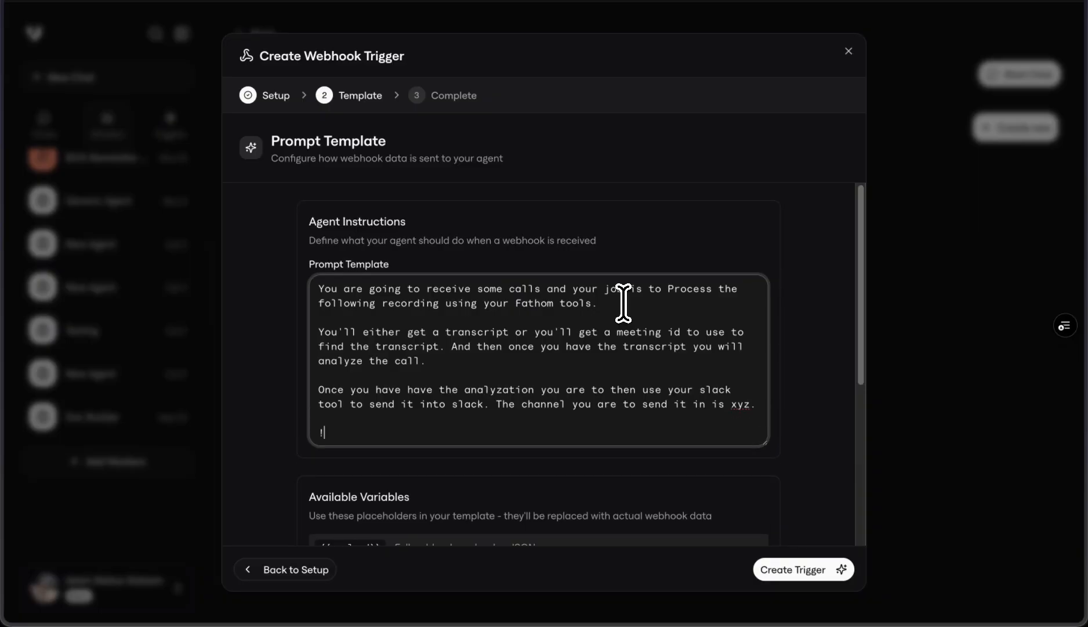
text(IMPORTANT: Yo)
key(BackSpace)
key(BackSpace)
text(Please make sure that you)
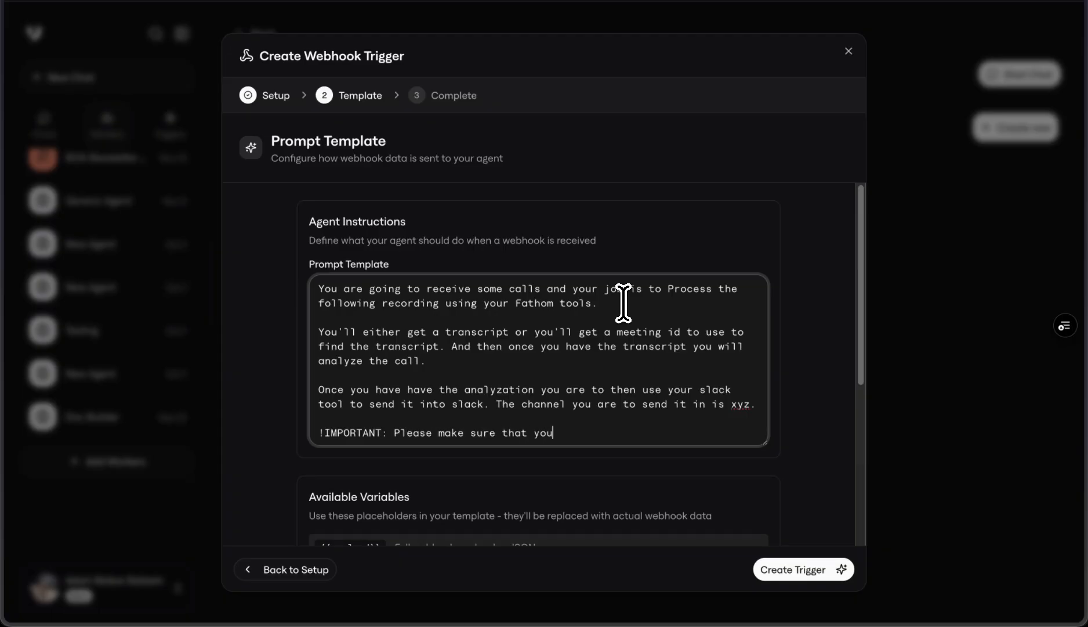
text( dont ask me any o)
text(uestions a)
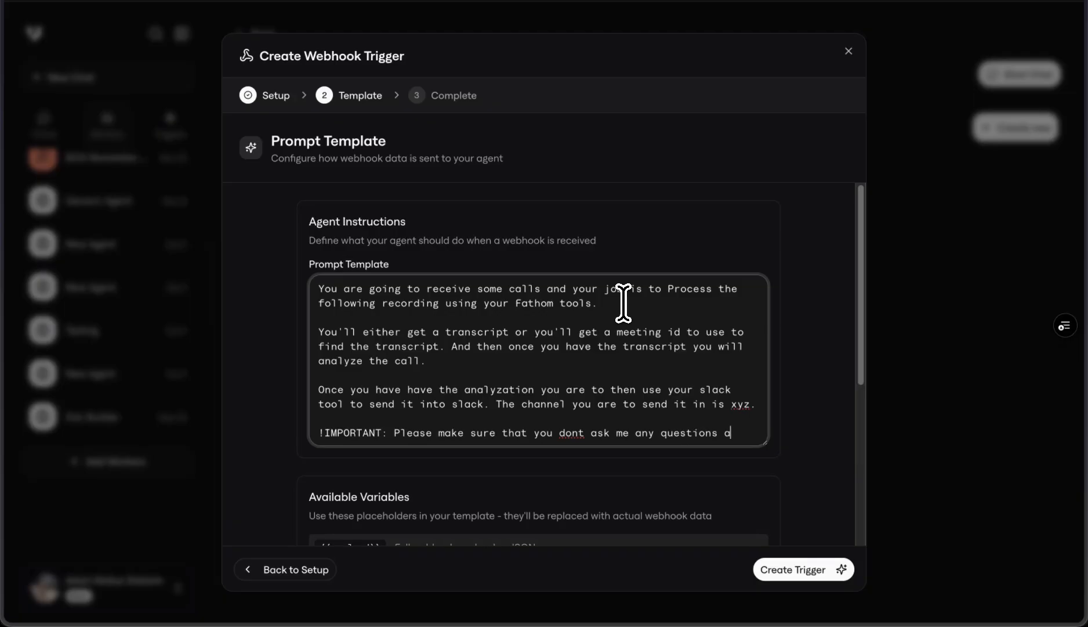
text(nd you just start d)
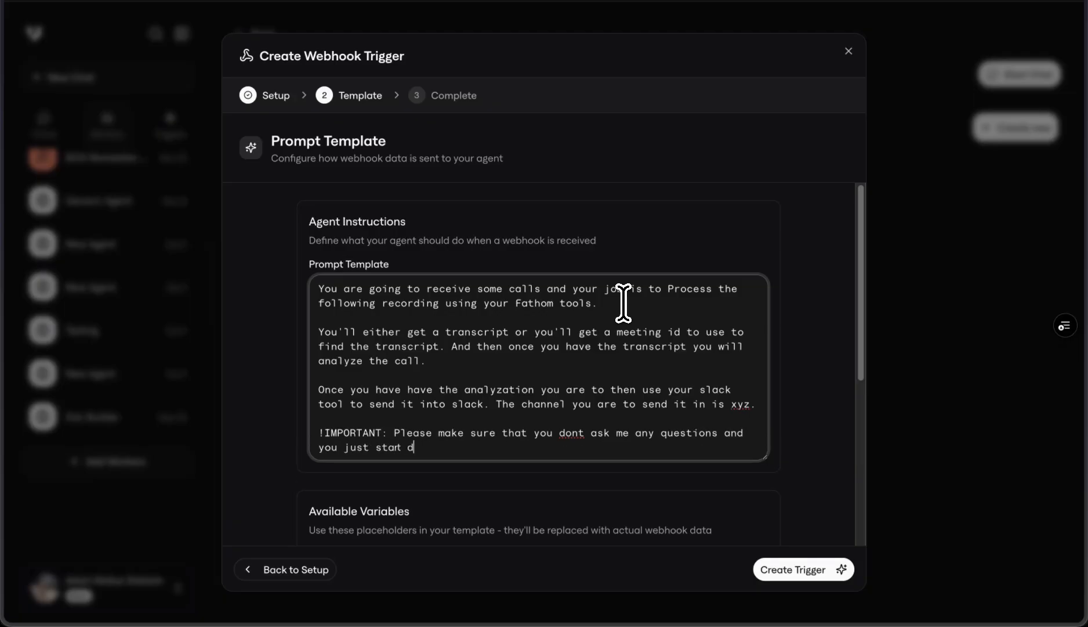
text(oing the tasks as soon as y)
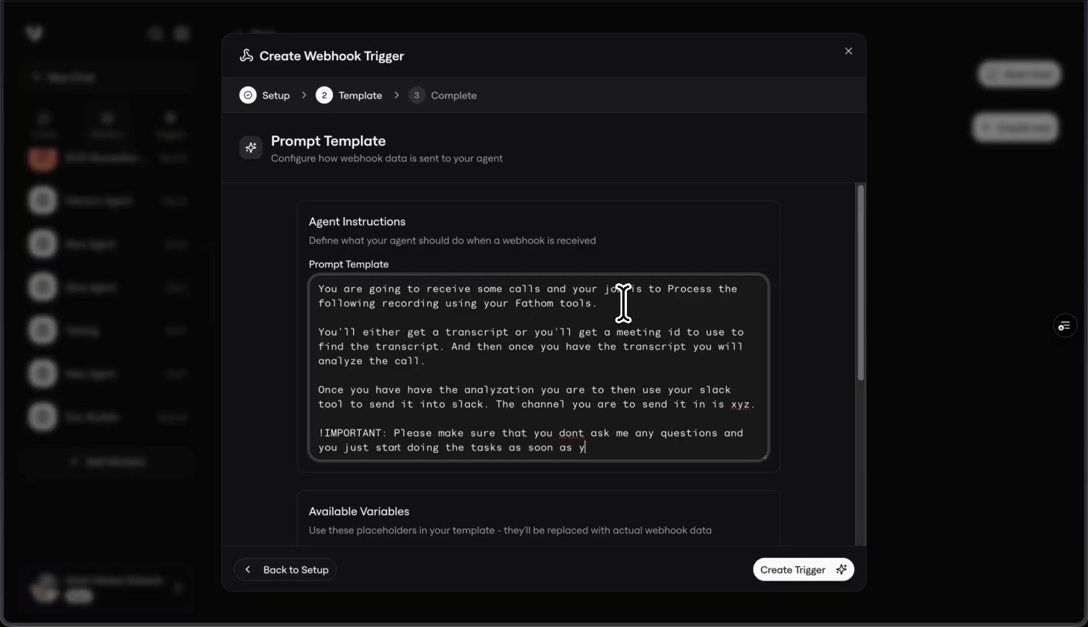
text(ou receive the transcription or )
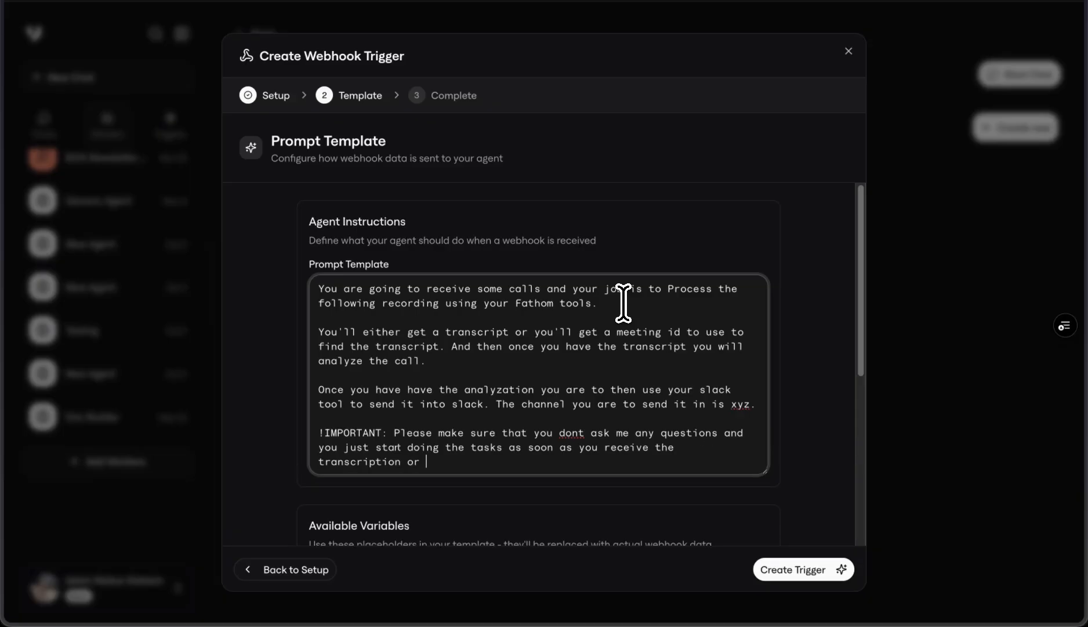
text(meeting id to find the trno)
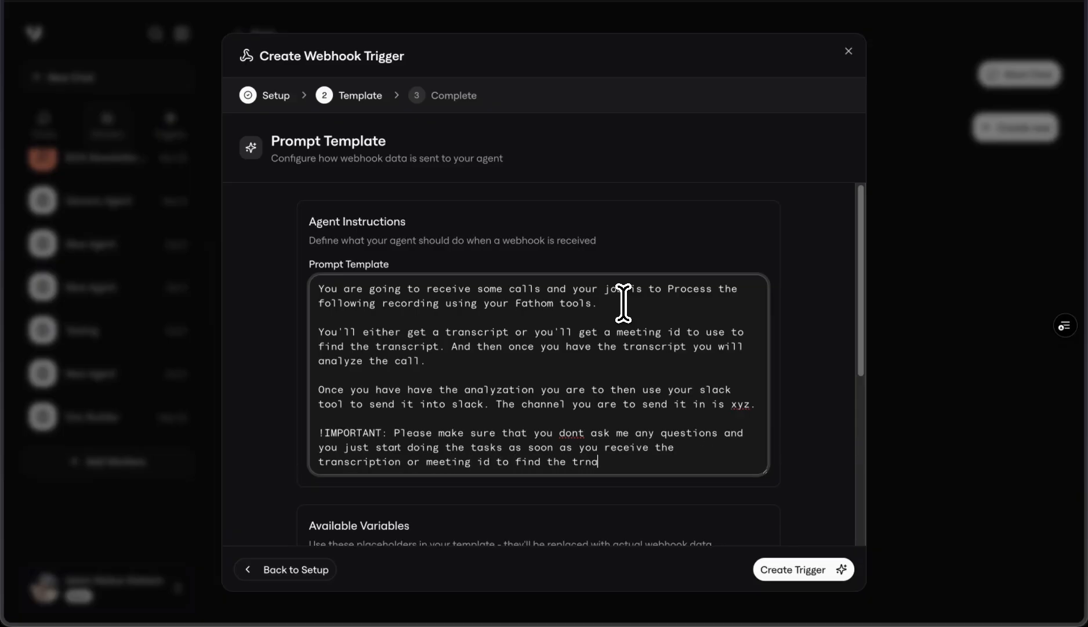
Step: Finish the important note with "start doing the tasks as soon as you receive the transcription or meeting id to find the transcript."
key(BackSpace)
text(anscript.)
Step: Add a second note: "!IMPORTANT: Please make sure you follow the rules to complete the task at hand."
key(Return)
key(Return)
text(!IMPORA)
key(BackSpace)
text(TANT: Please make user)
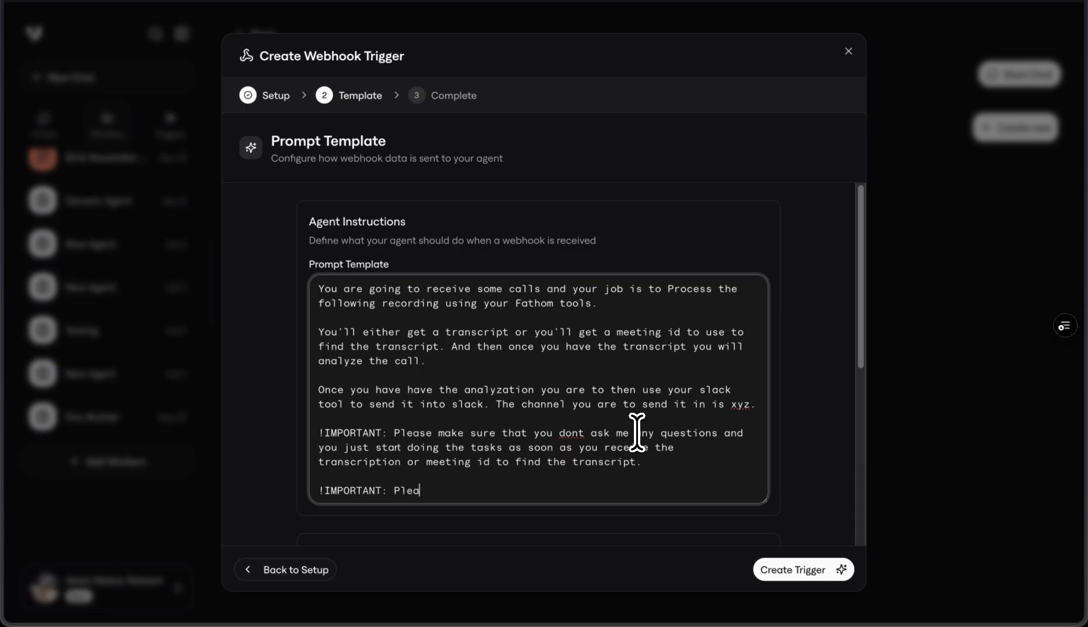
key(BackSpace)
key(BackSpace)
key(BackSpace)
key(BackSpace)
key(BackSpace)
text(sure you follow)
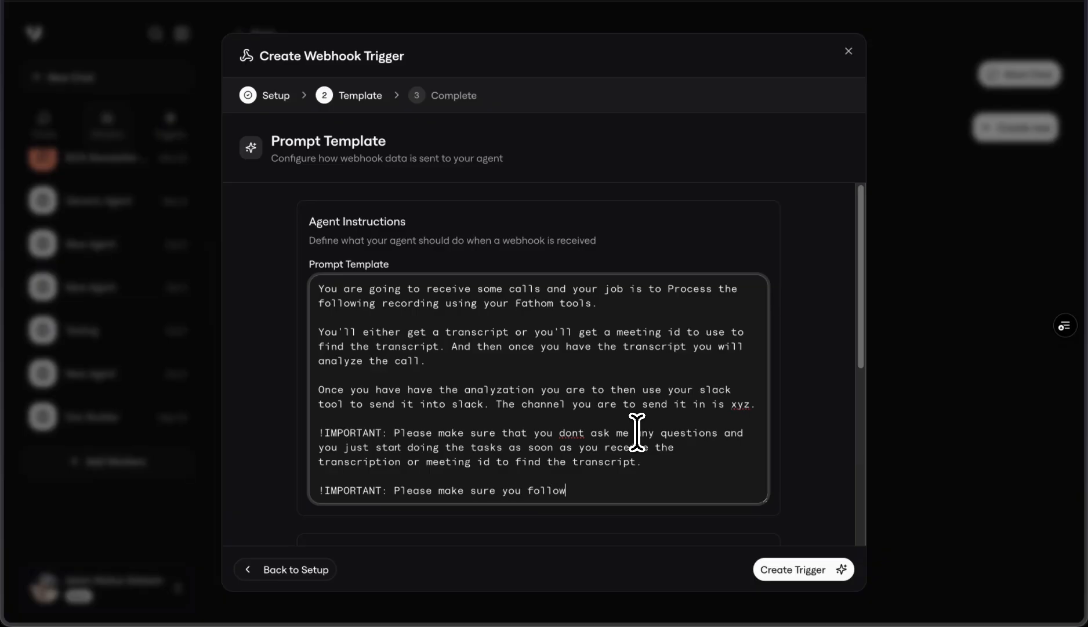
text( the rules to complete the to)
text(sk at hand.)
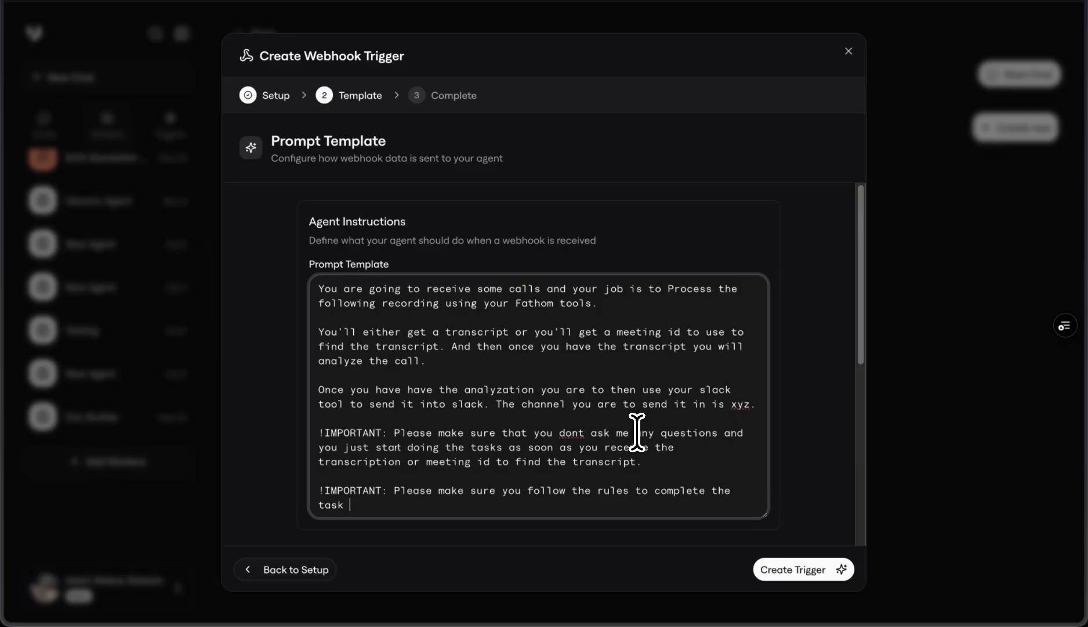
key(Return)
key(Return)
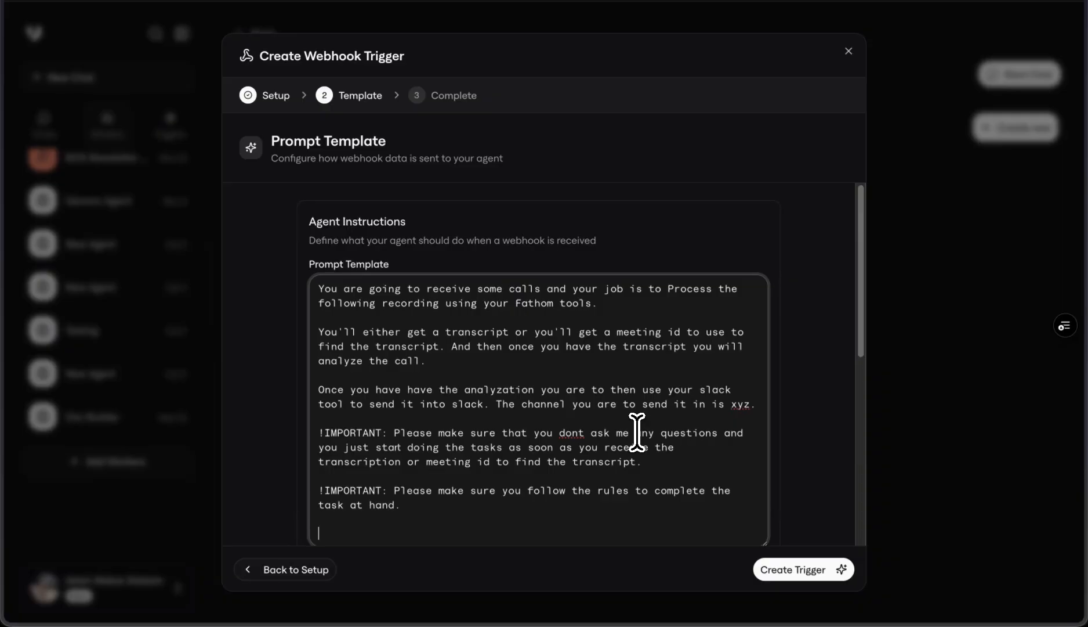
key(BackSpace)
key(BackSpace)
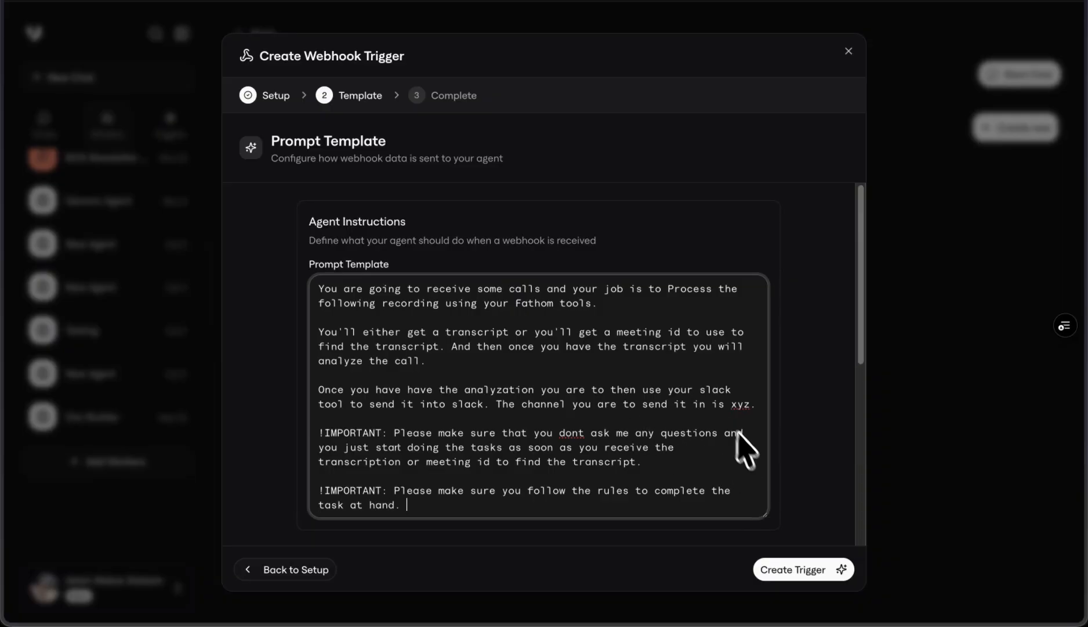
Step: Insert the line "For additional context here are the order of operations:" after the Slack channel sentence
click(749, 405)
text(.)
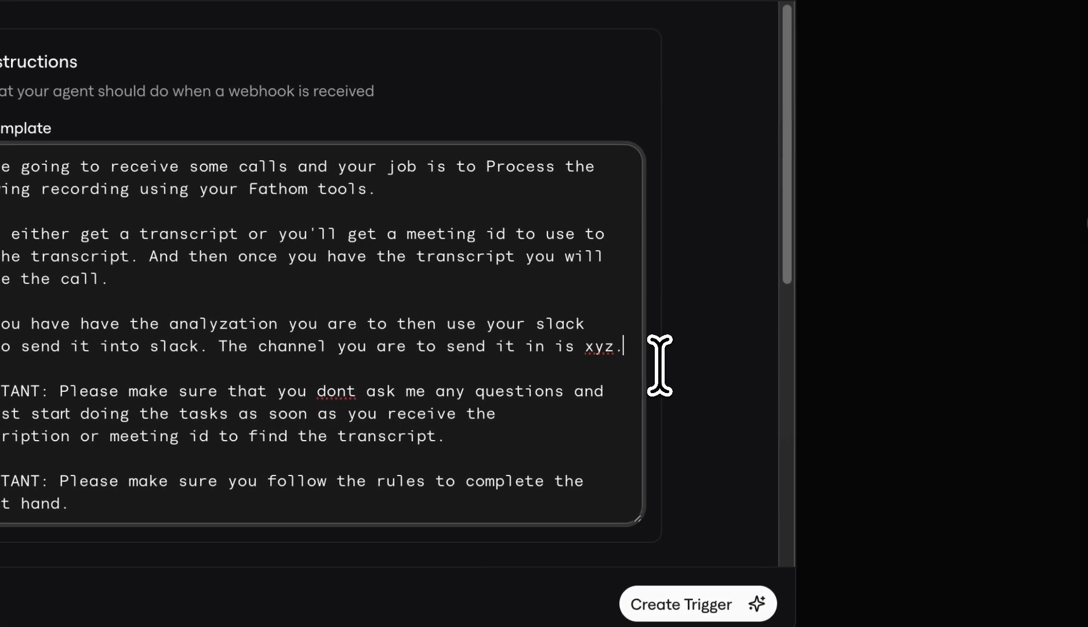
key(Return)
key(Return)
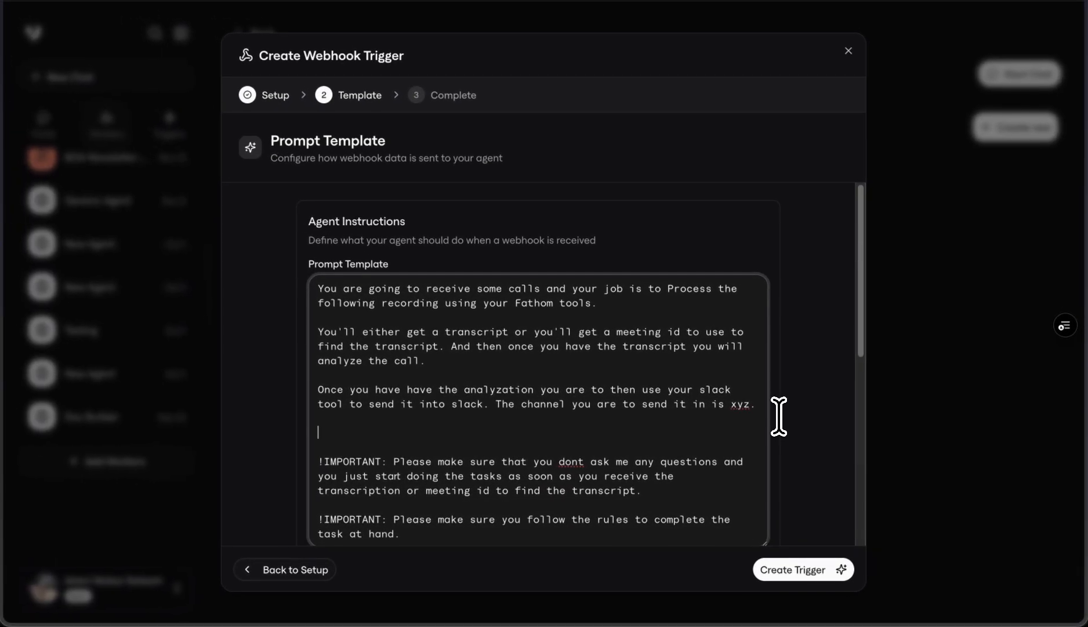
text(For additional context)
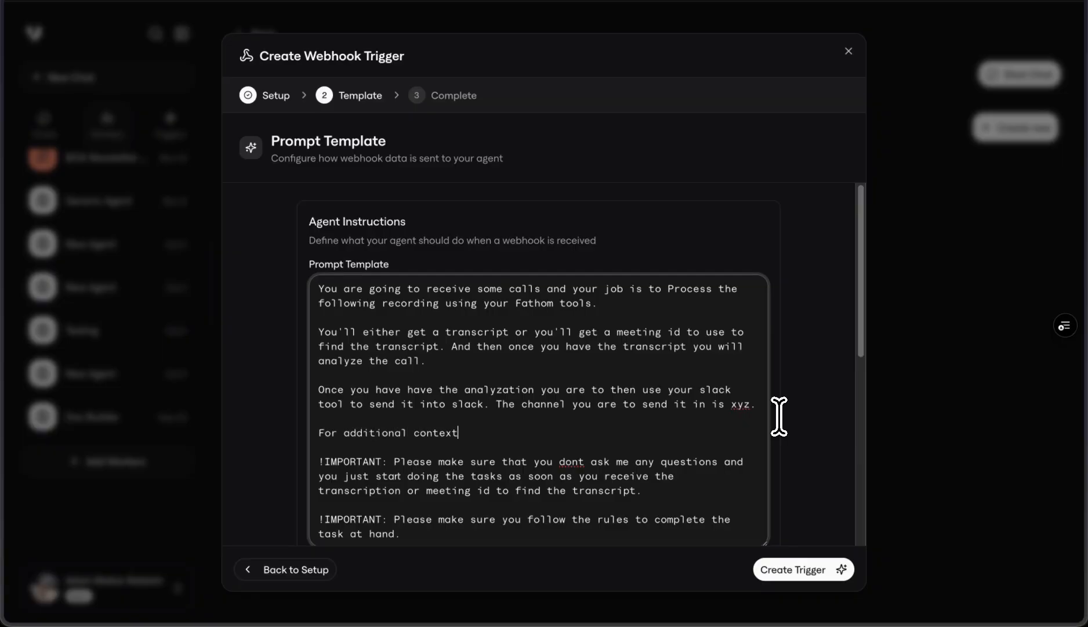
text( here are the order of operations:)
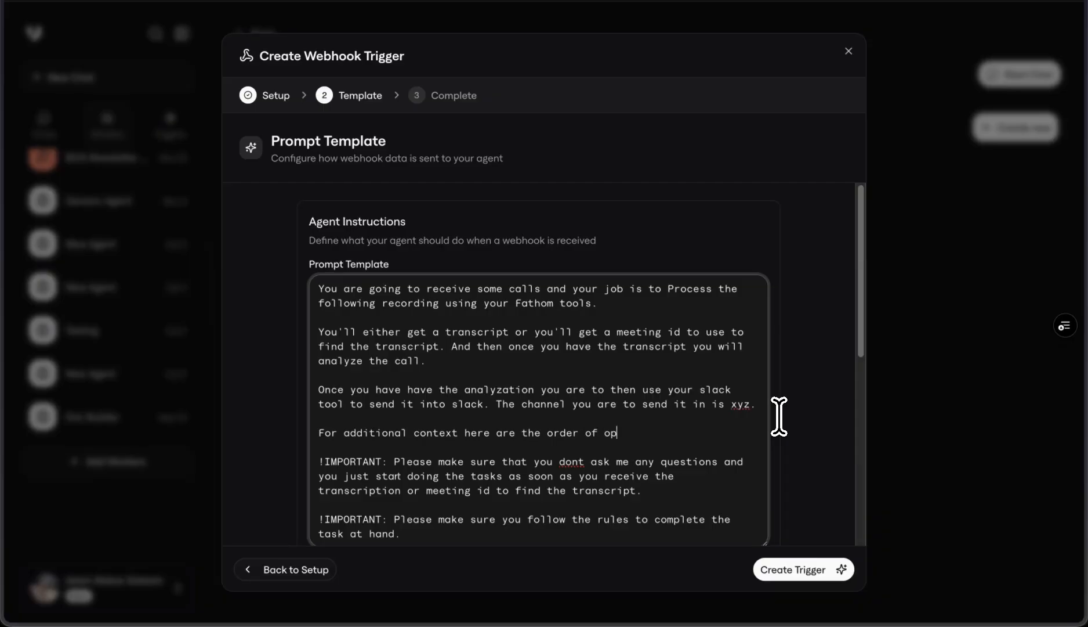
Step: Start a numbered list under the order of operations line with "1. Get the meeting id or transcript"
key(Return)
key(Return)
text(1. Get the me)
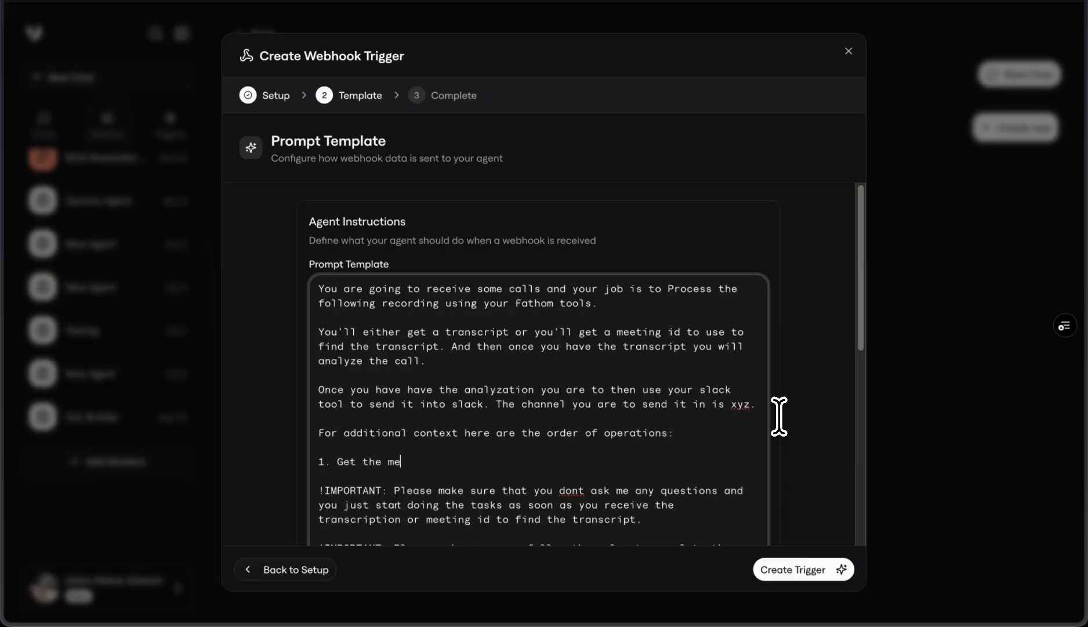
text(eting id or transcript)
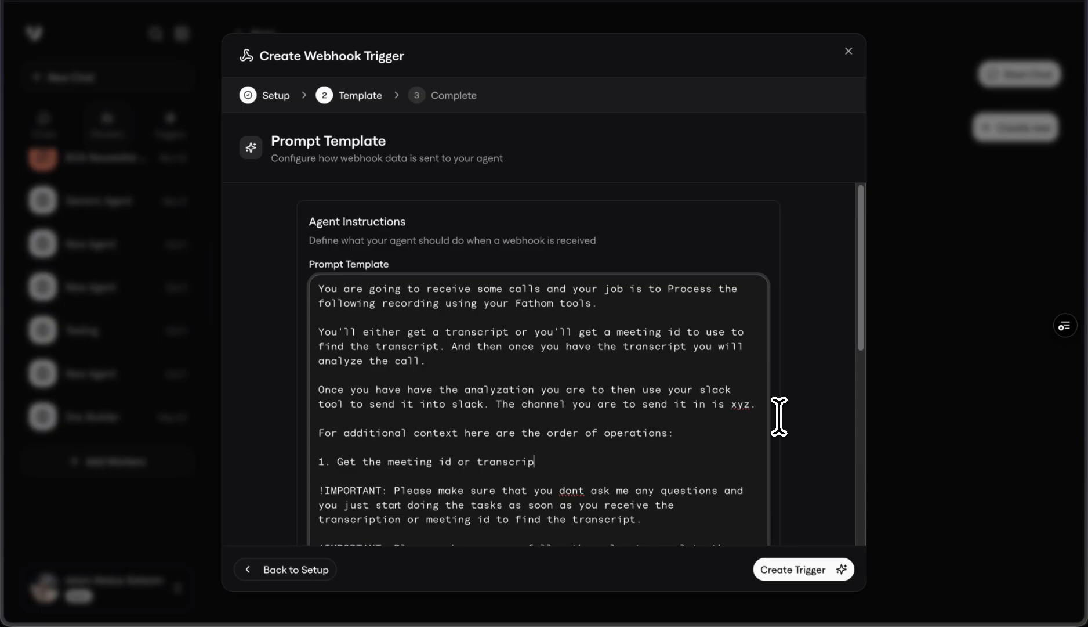
Step: Add the list item "2. Use the fathom tool to extract the transcript (if you don't have it)"
key(Return)
text(2. Use)
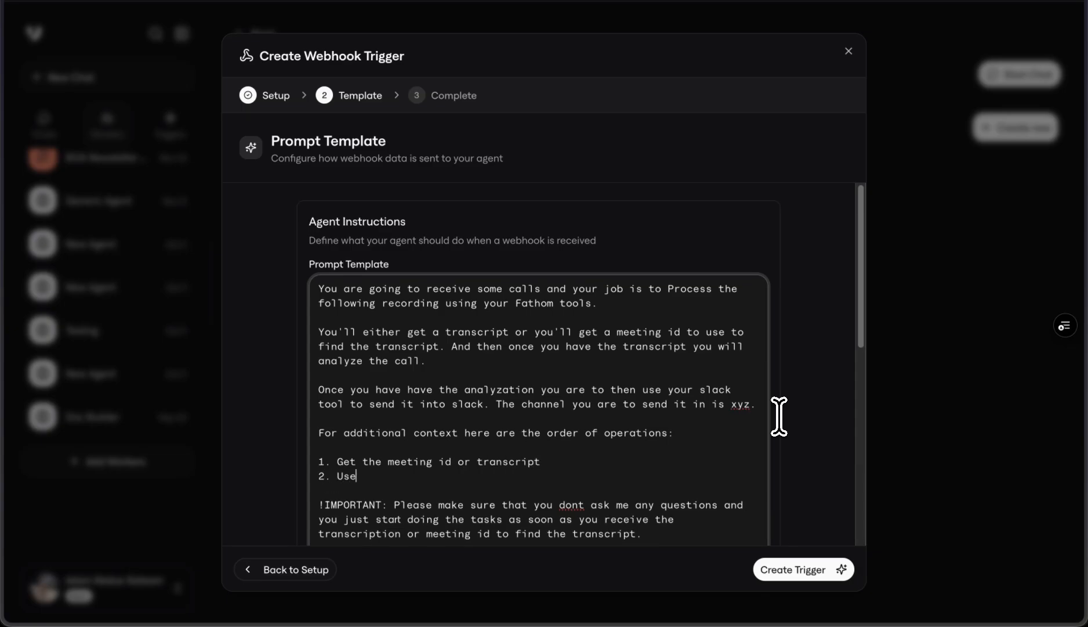
text( the fathom tool to extract t)
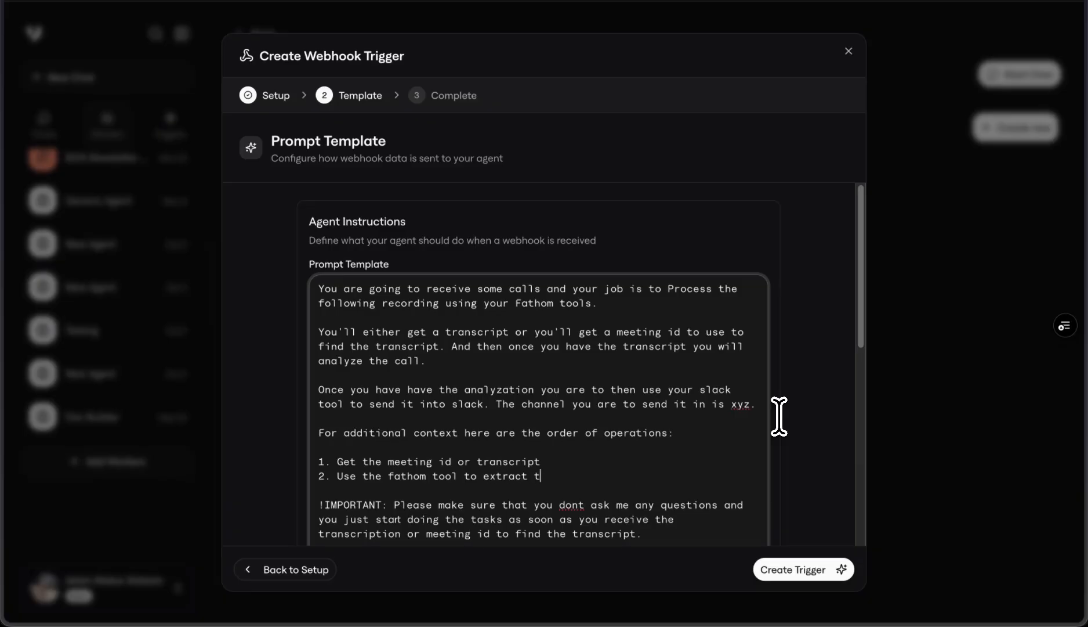
text(he transcript (if you don't hav)
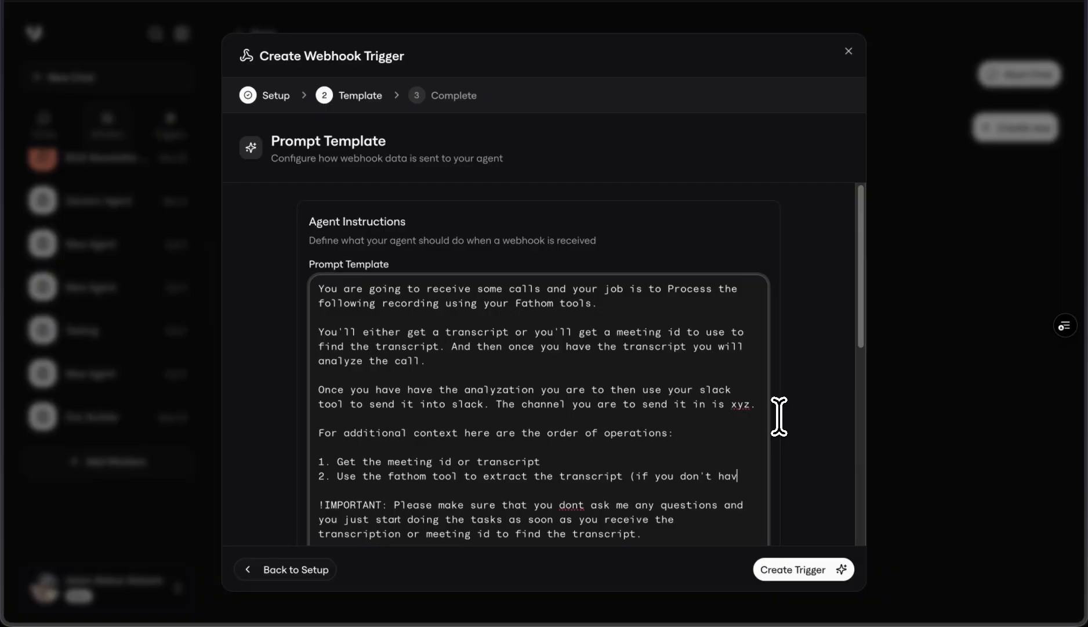
text(e it))
Step: Complete the numbered list with "3. Analyze the call" and "4. Send to slack"
key(Return)
text(3. Anay)
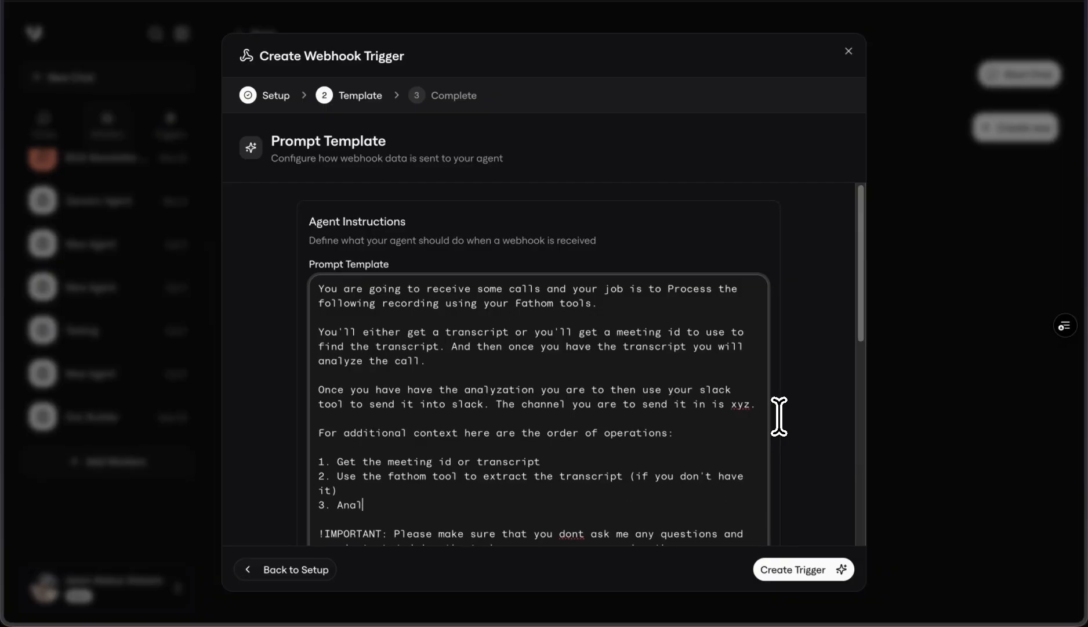
key(Return)
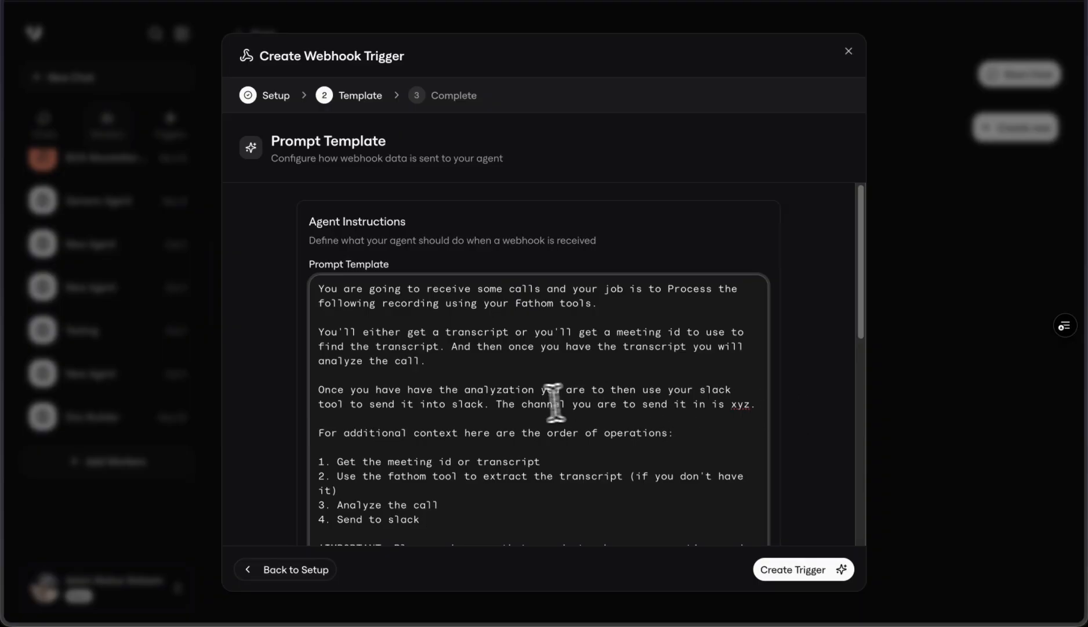
Step: Review the whole prompt template, from the opening instructions through the order of operations to the two IMPORTANT rules
scroll(522, 401, down, 5)
scroll(520, 400, up, 1)
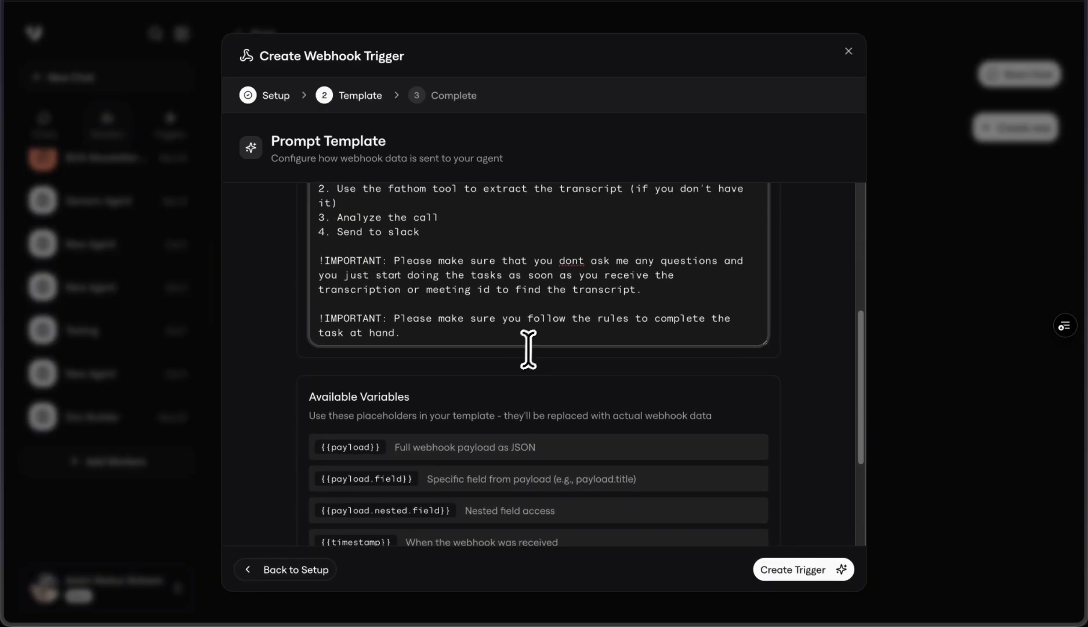
scroll(496, 305, up, 1)
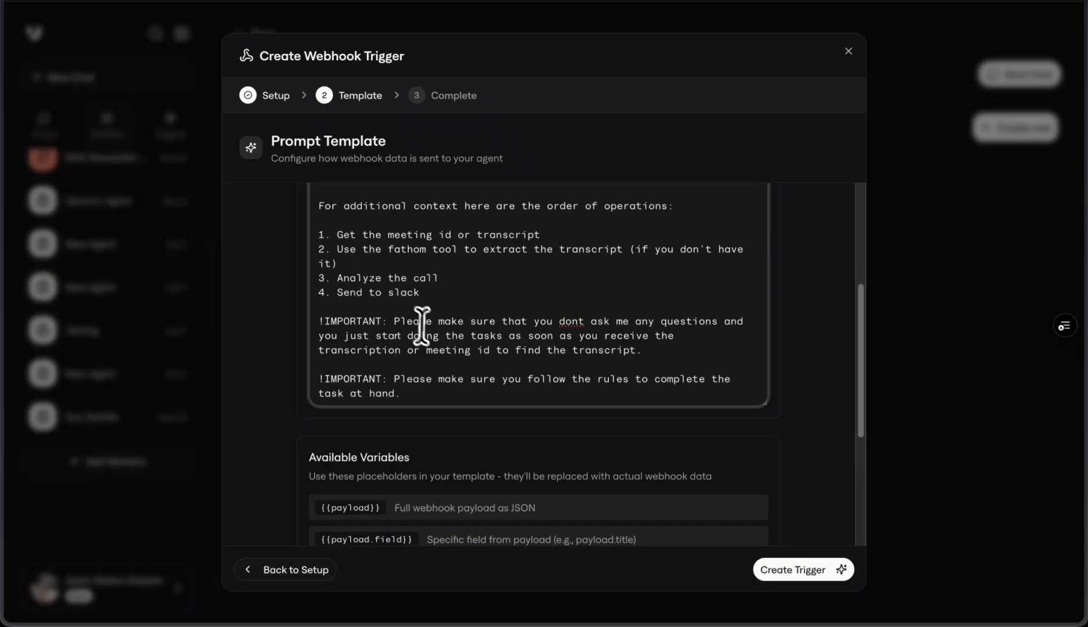
scroll(461, 358, down, 1)
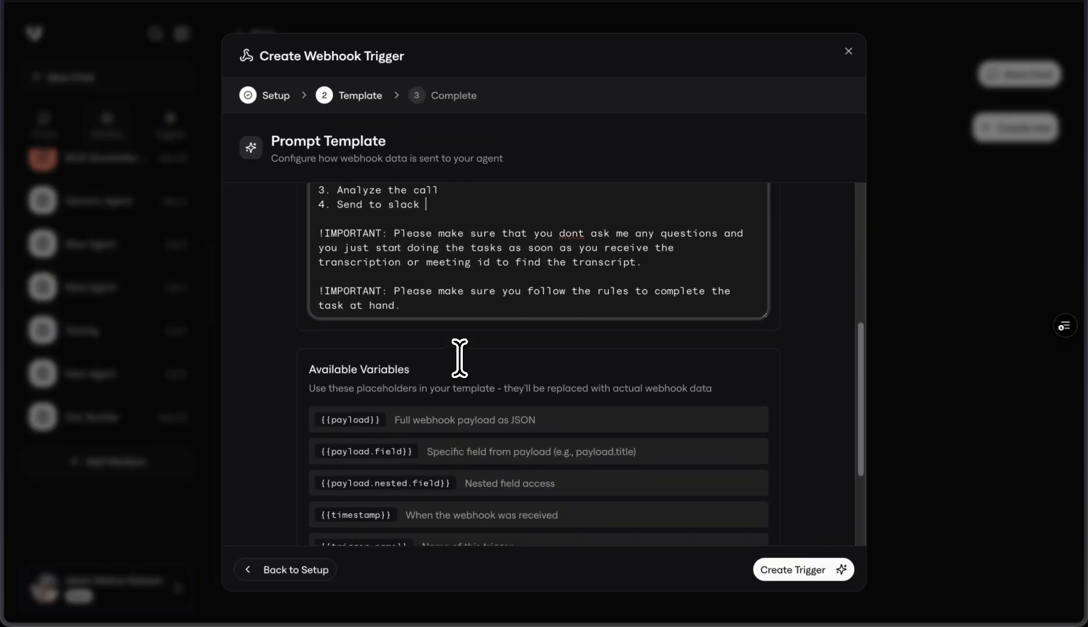
scroll(447, 357, up, 1)
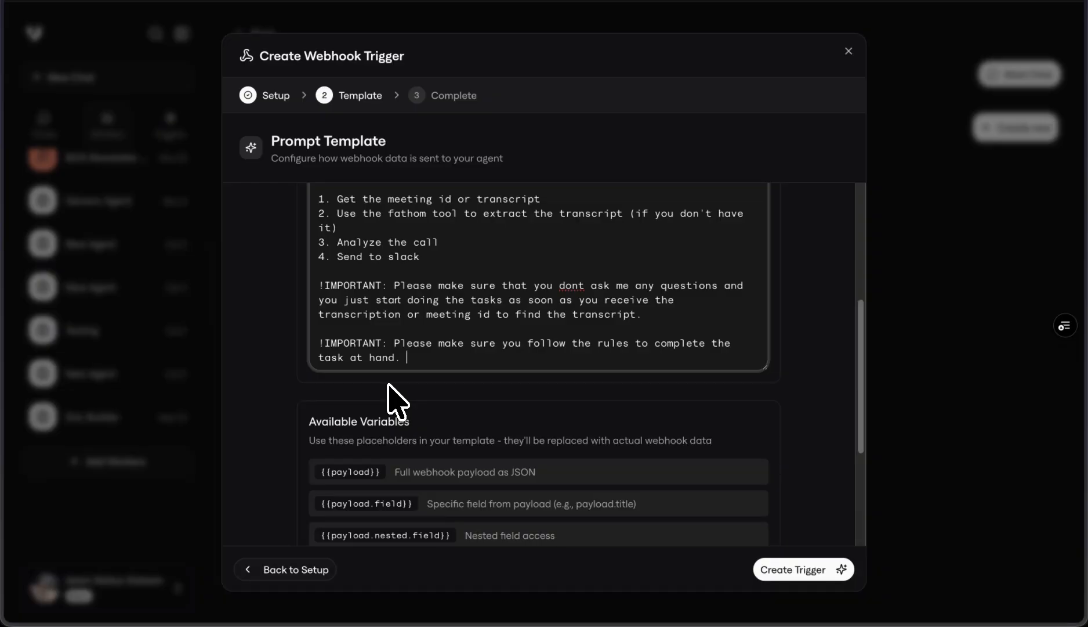
scroll(395, 400, up, 1)
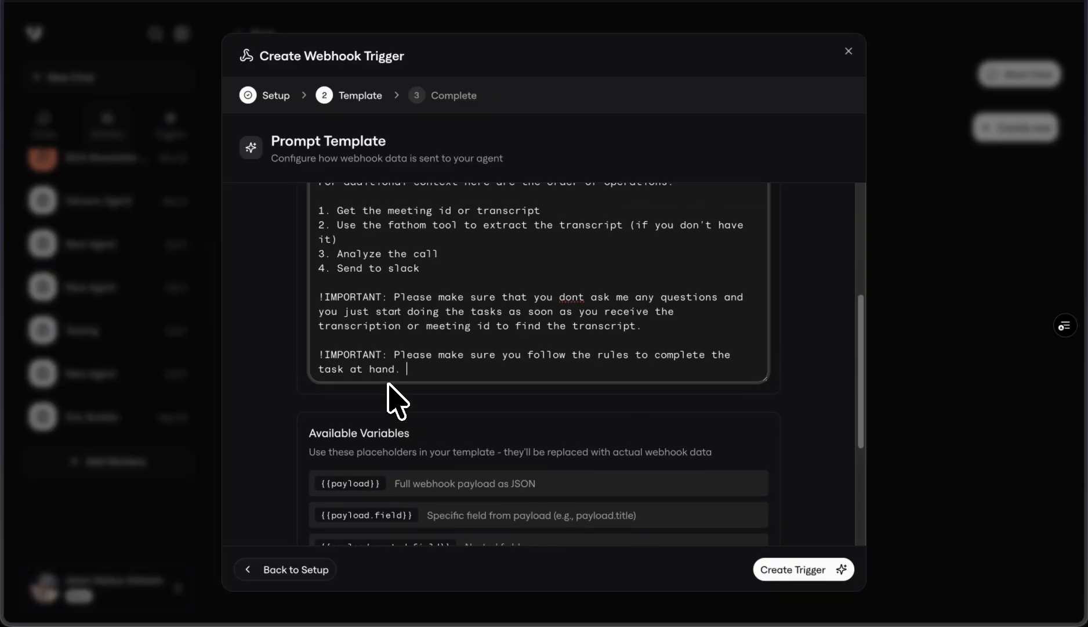
scroll(397, 400, up, 2)
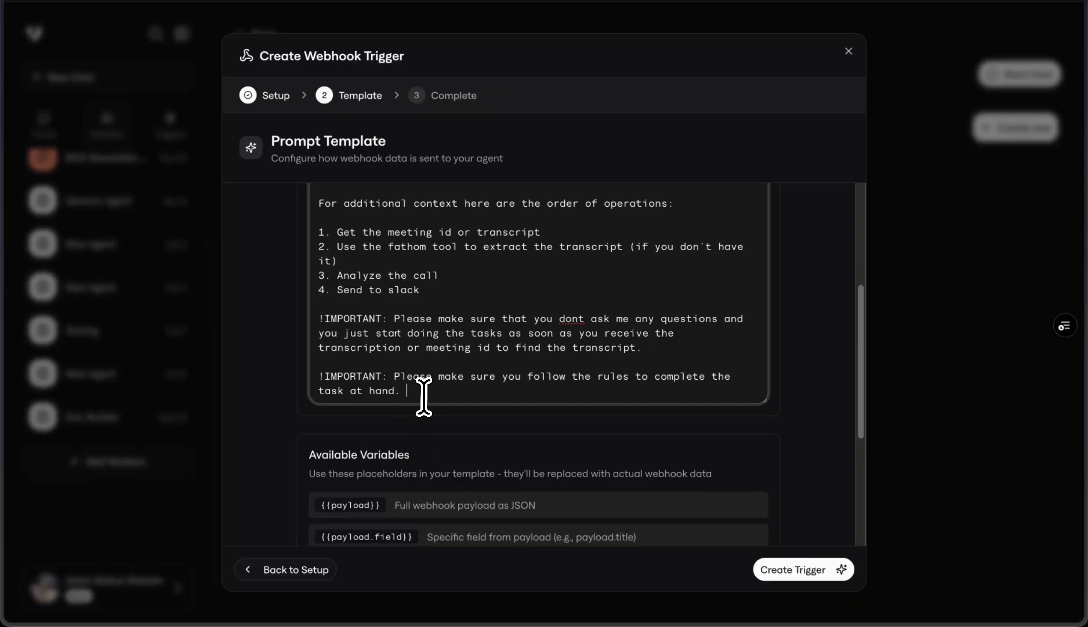
scroll(424, 397, up, 15)
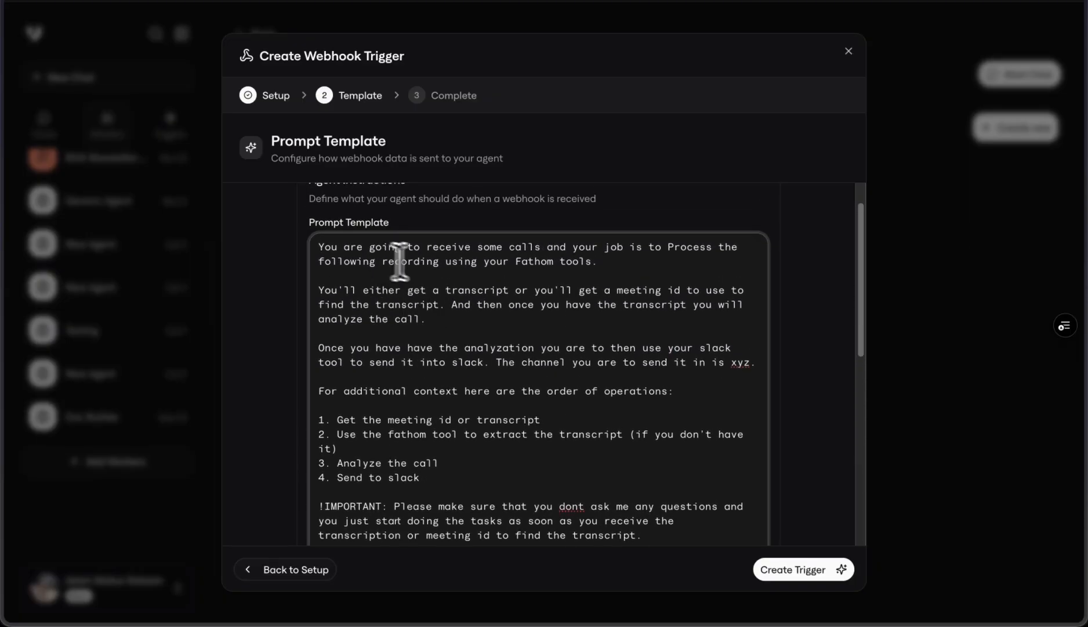
scroll(462, 306, down, 3)
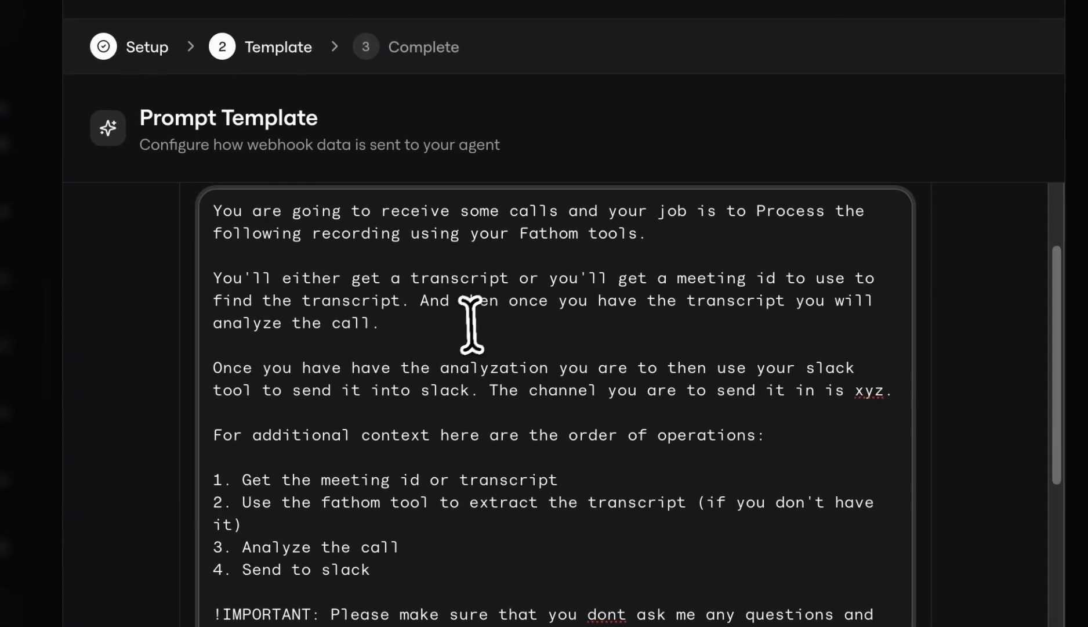
Step: Insert the {{payload}} variable on its own line below the paragraph ending with "analyze the call."
click(483, 274)
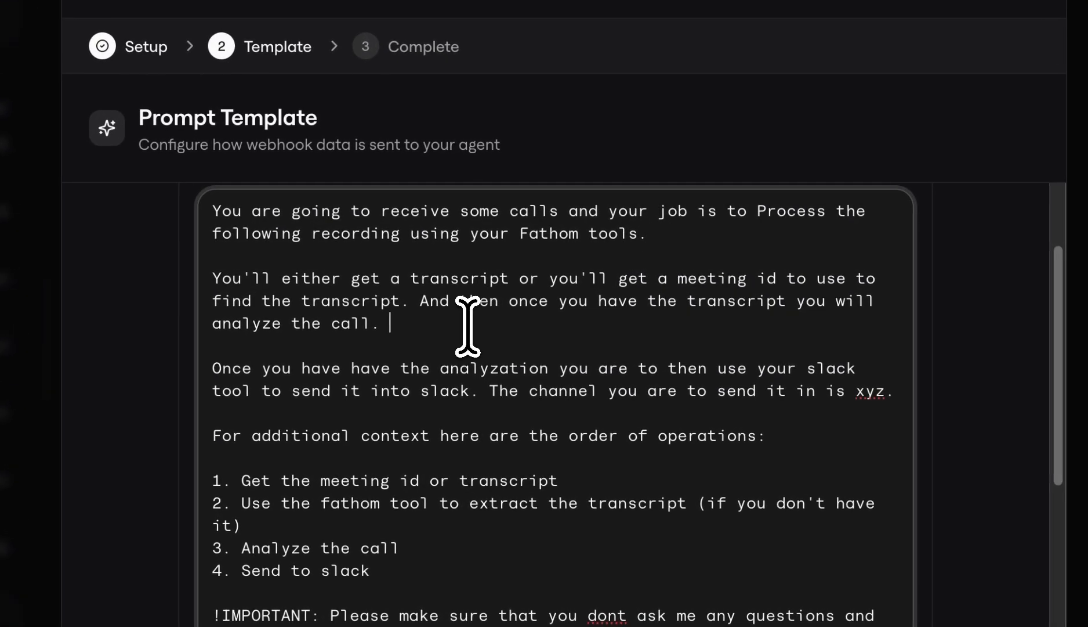
key(Return)
key(Return)
text({{p)
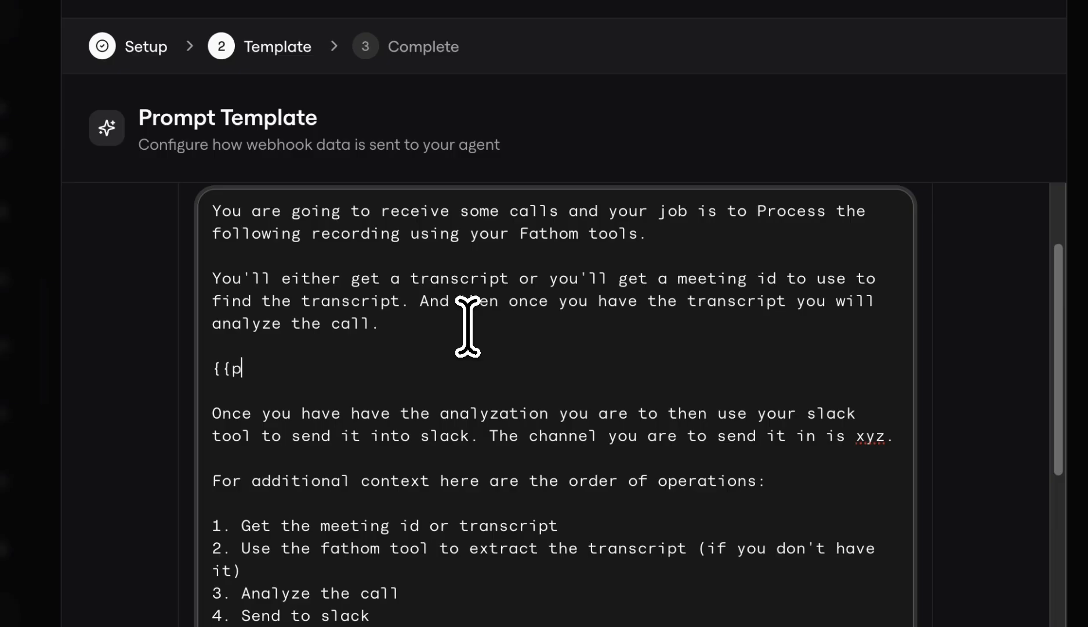
text(ayload}})
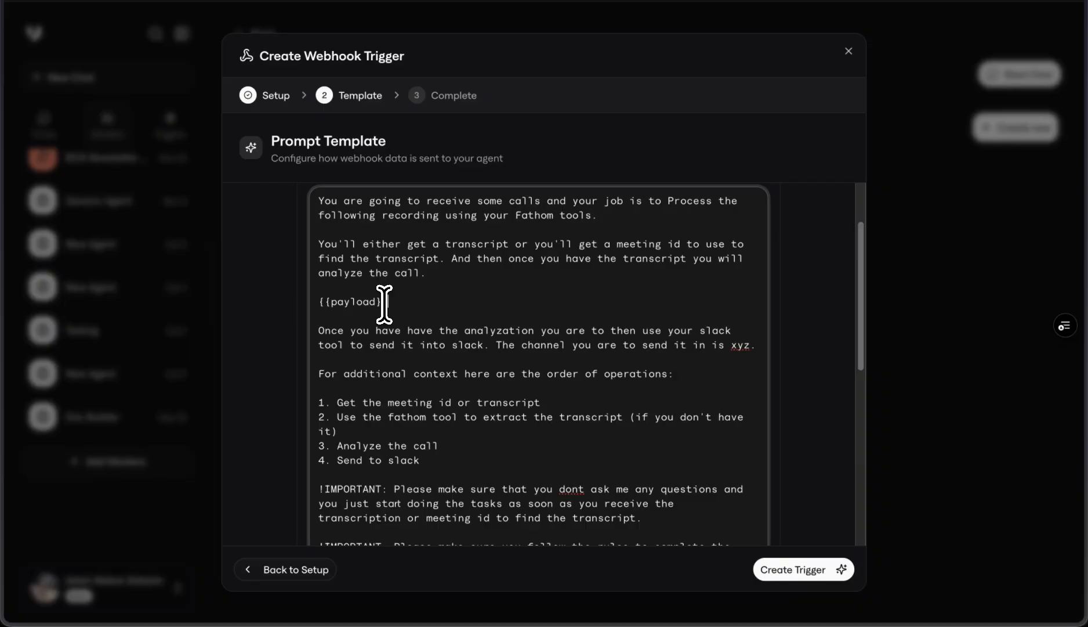
Step: Check the available payload variables and the model setting, and create the webhook trigger
scroll(386, 376, down, 6)
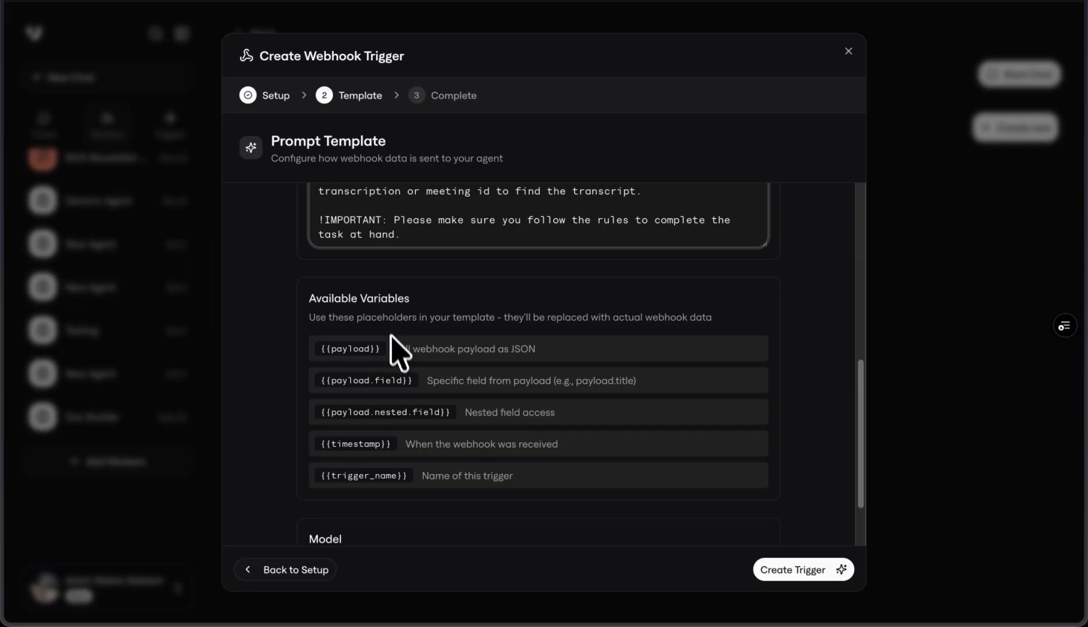
drag(327, 352, 376, 352)
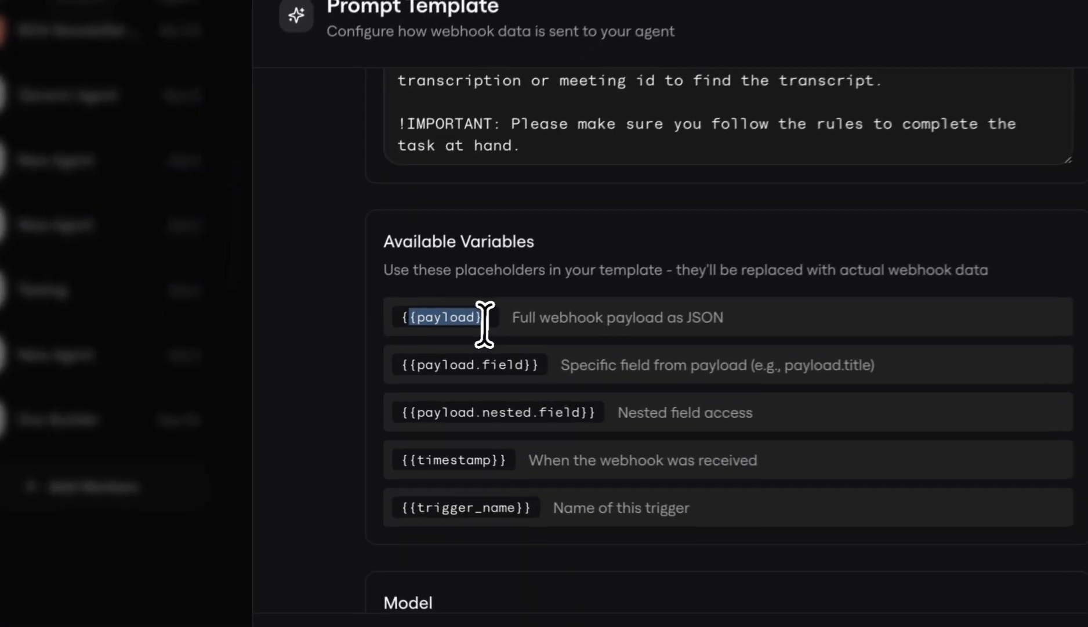
click(364, 351)
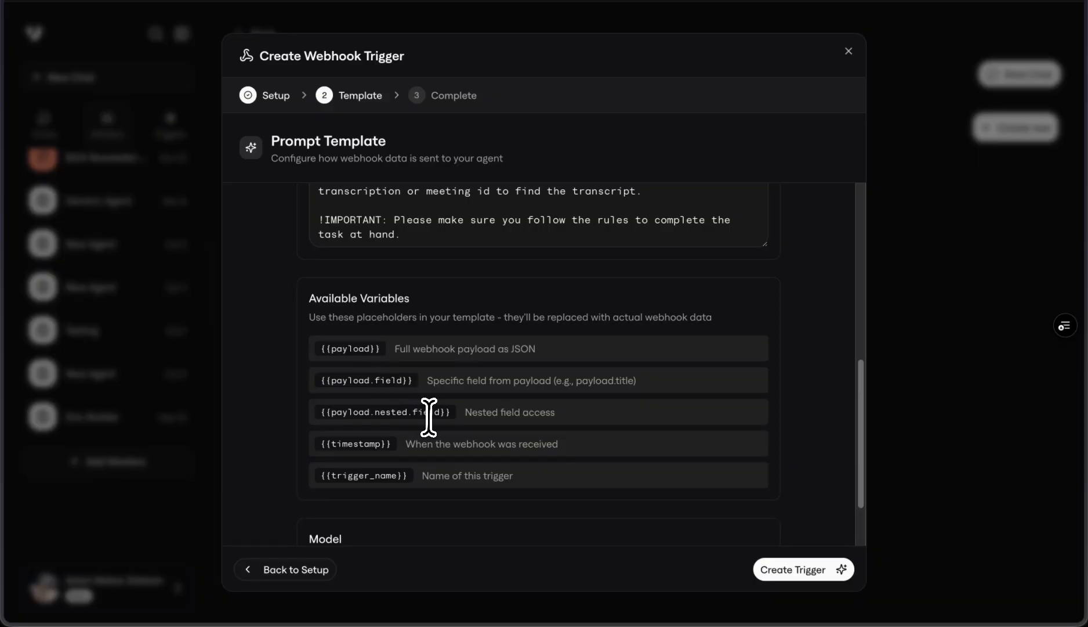
scroll(429, 417, down, 3)
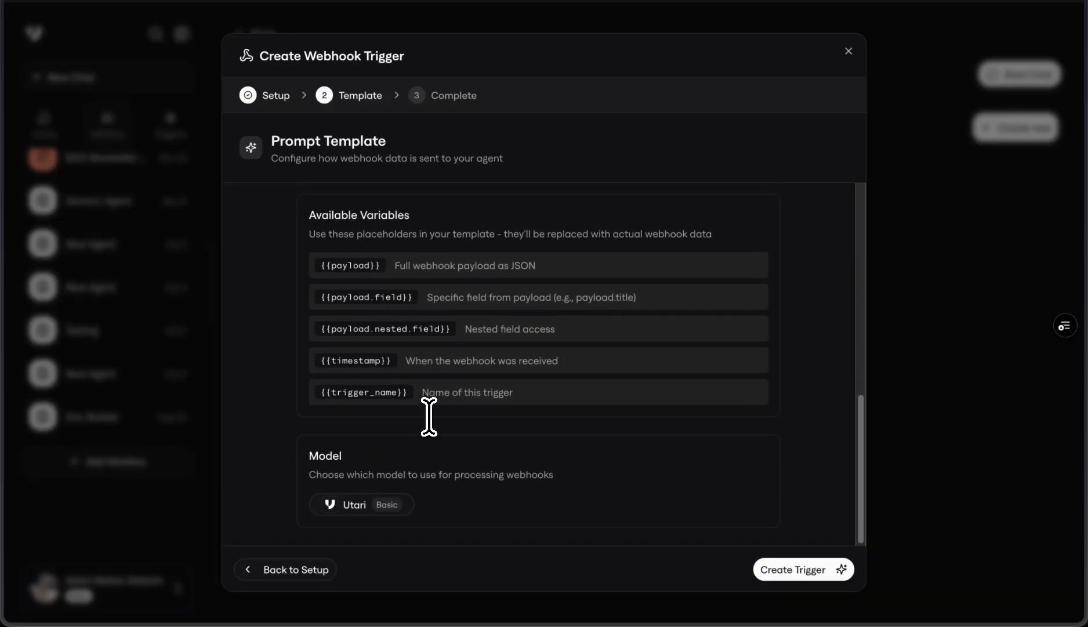
scroll(430, 417, up, 5)
scroll(429, 417, down, 5)
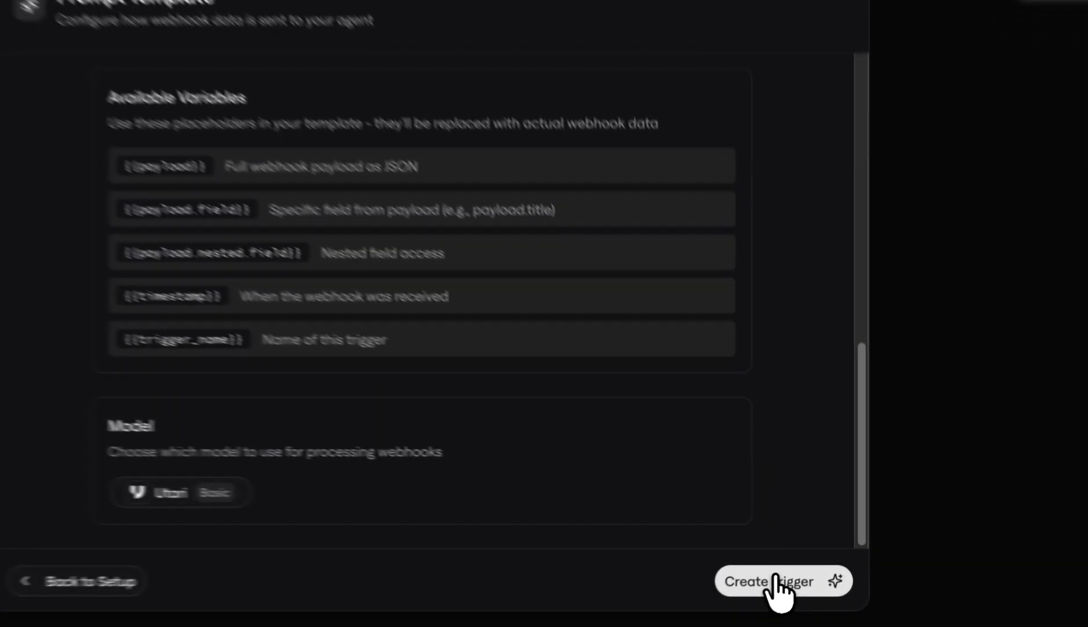
click(777, 580)
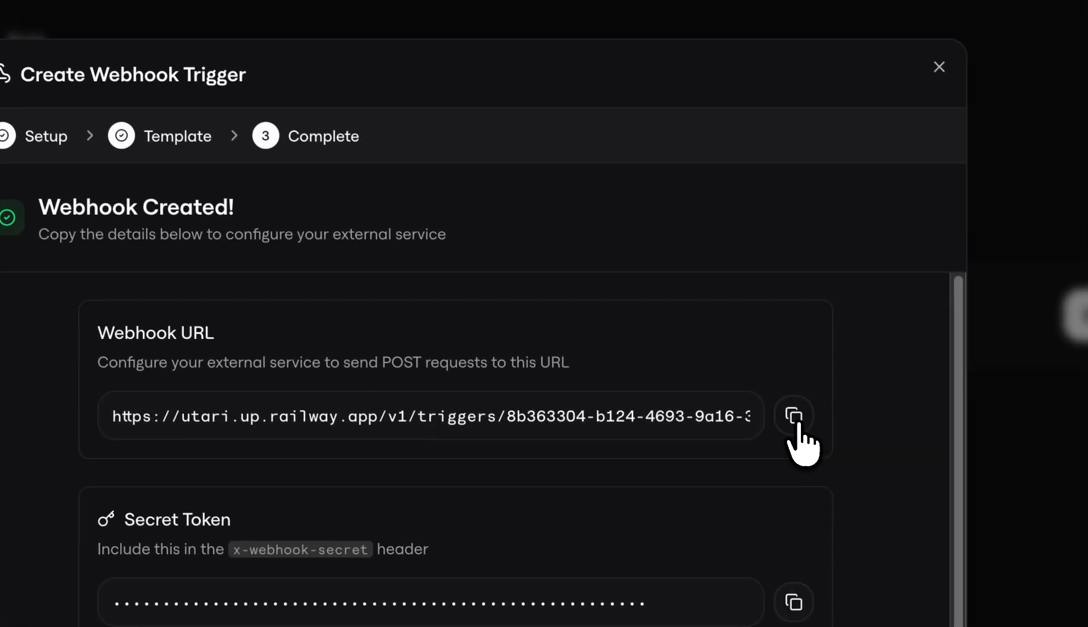
Step: Copy the new trigger's webhook URL and paste it as the destination URL of a new webhook for Fathom's Utari Sales API key
click(924, 274)
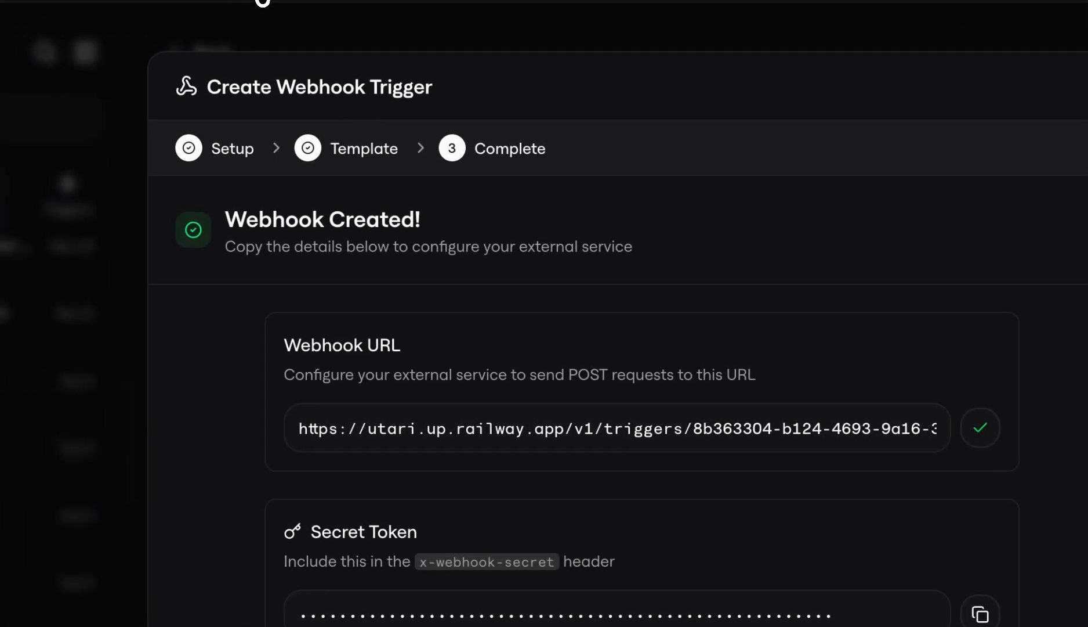
click(264, 1)
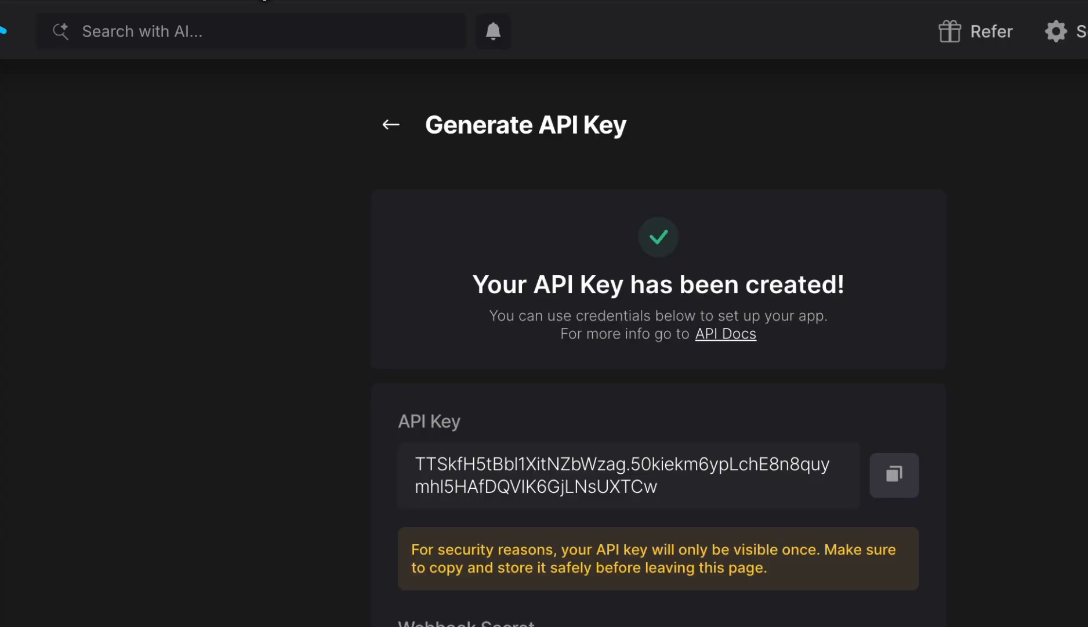
click(692, 516)
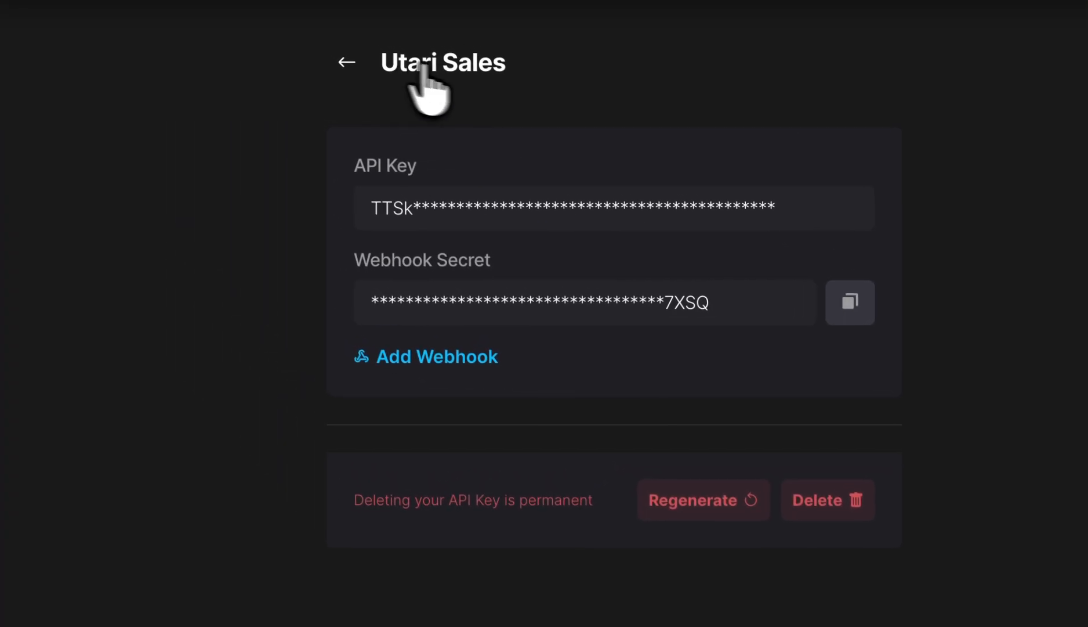
click(416, 357)
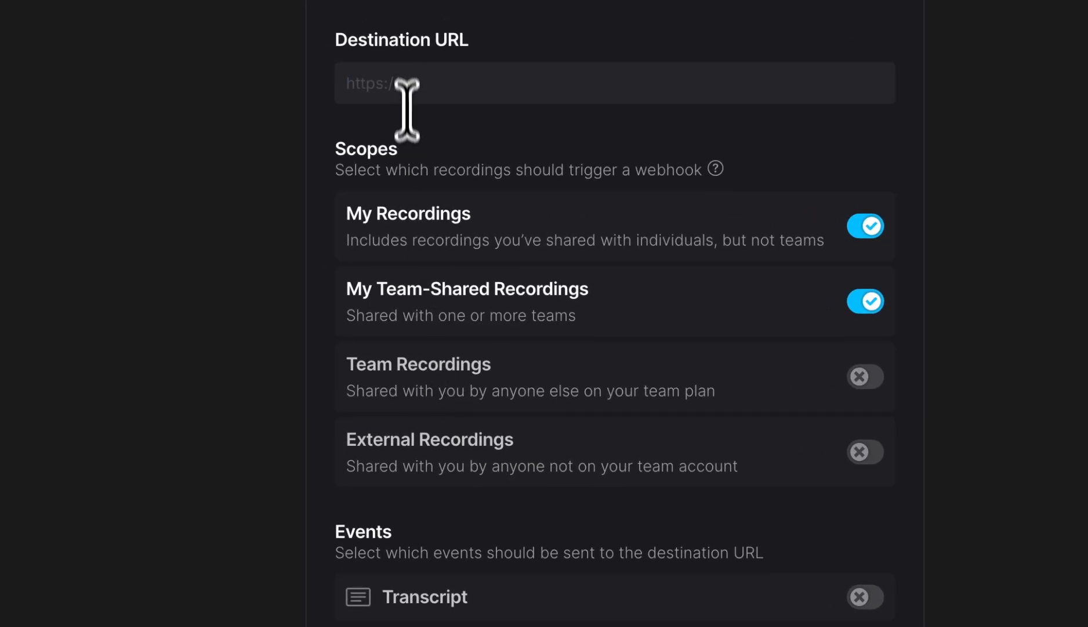
right_click(408, 84)
click(447, 297)
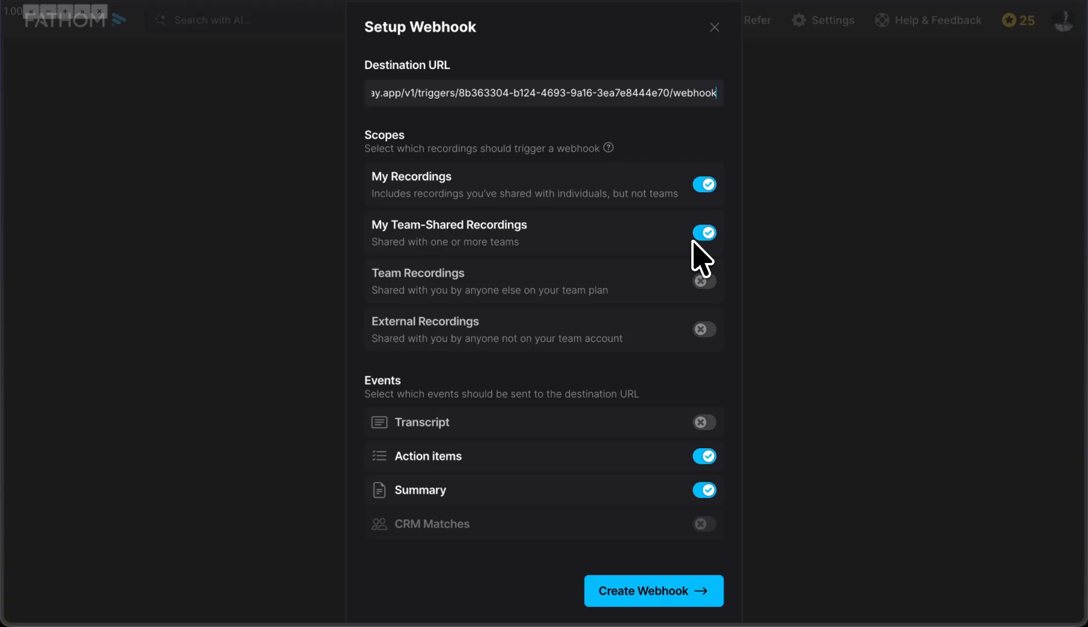
Step: Enable Team Recordings and the Transcript event, disable Action items and Summary, and create the Fathom webhook
click(704, 280)
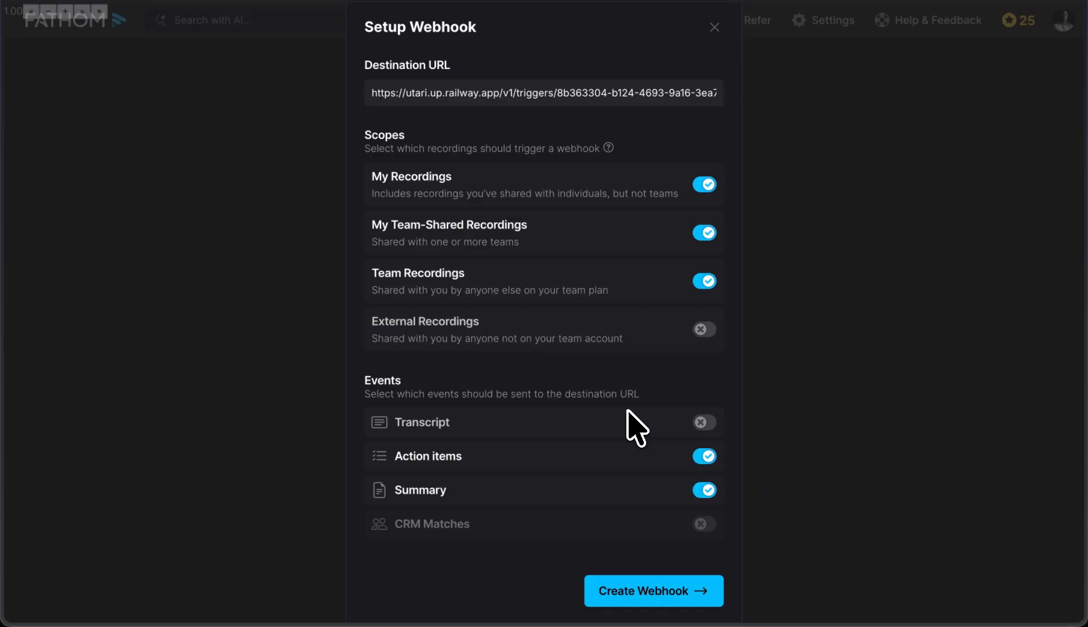
click(703, 422)
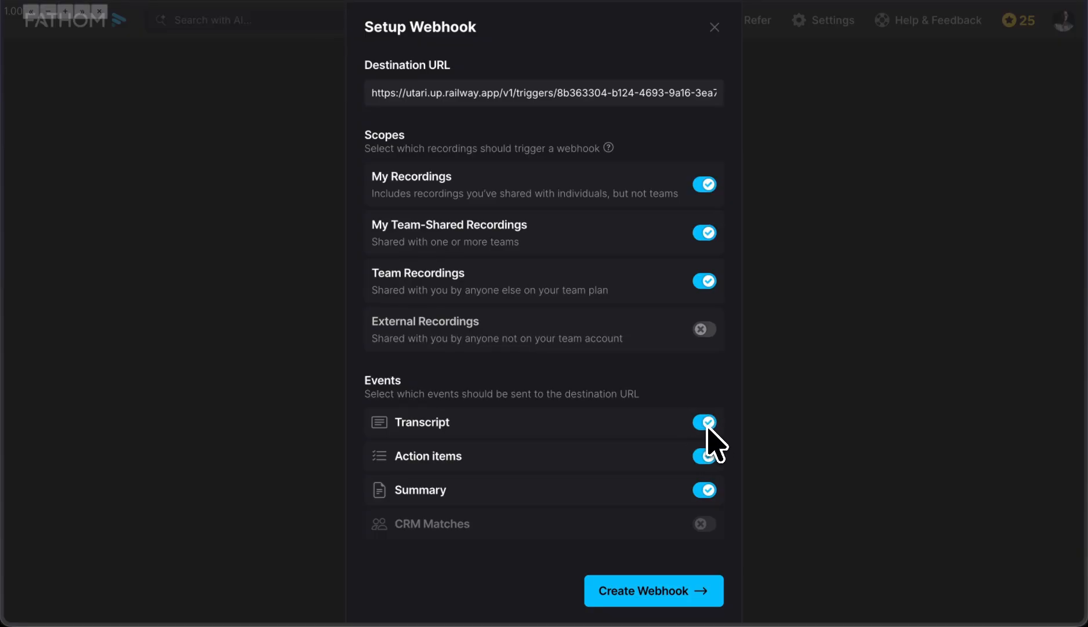
click(705, 456)
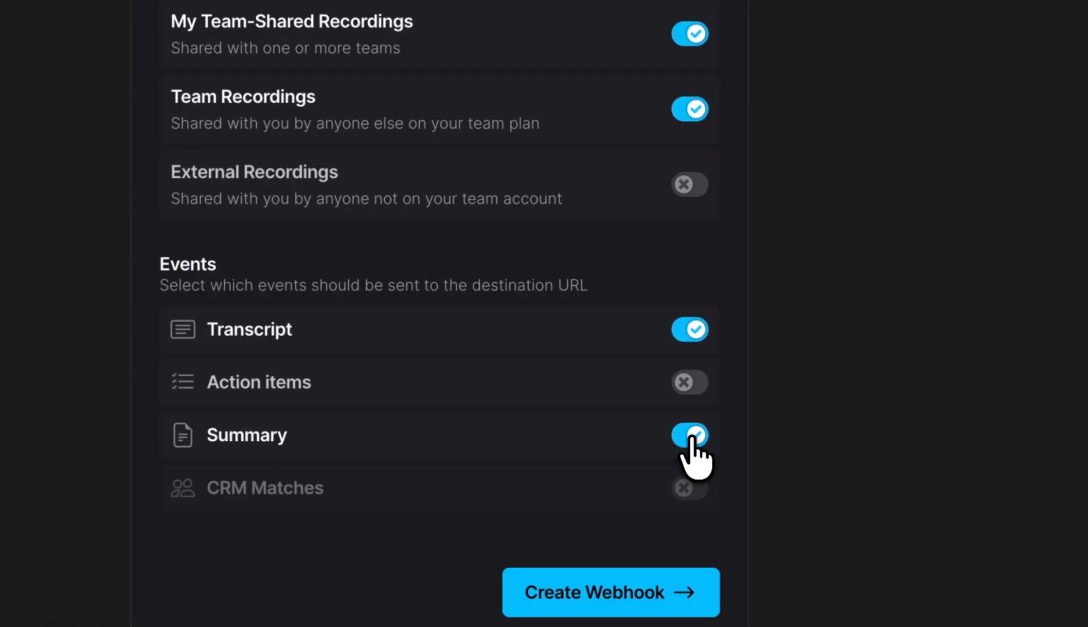
click(691, 436)
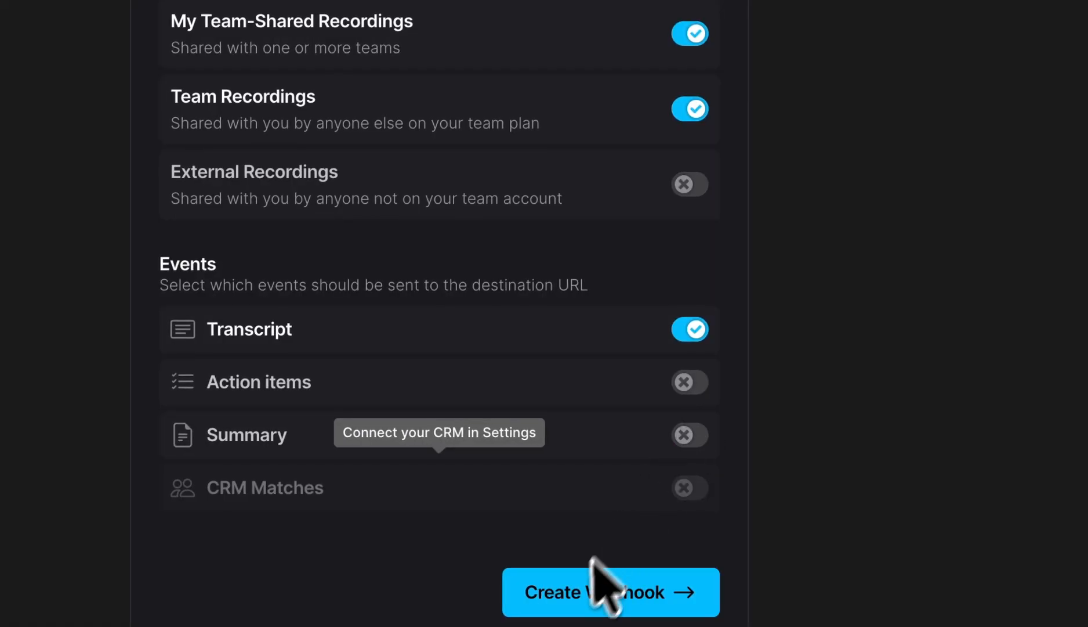
click(601, 583)
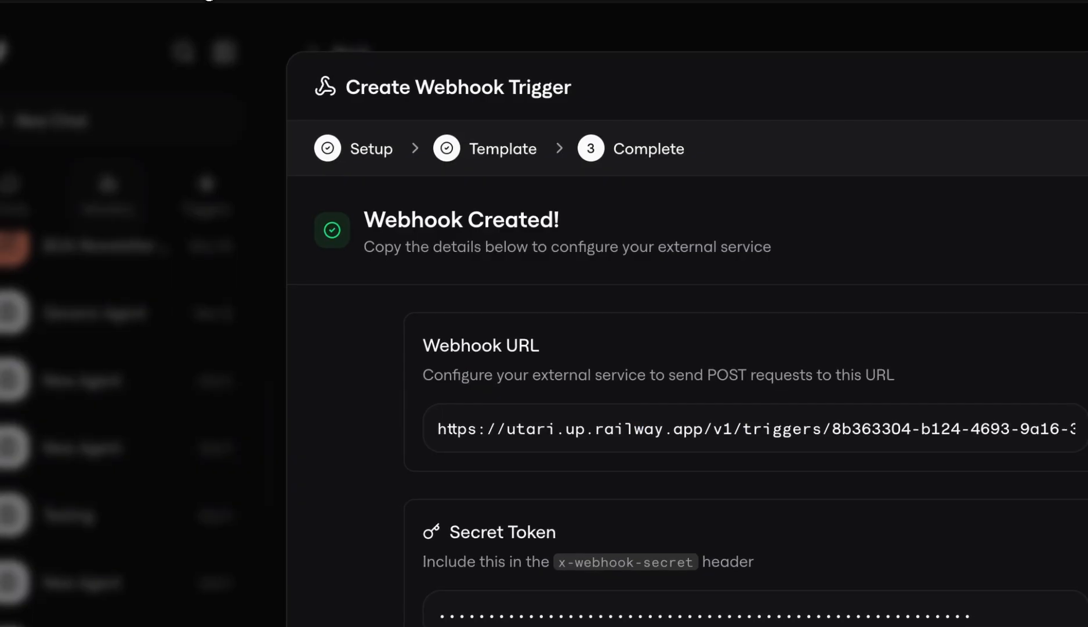
Step: Return to Utari, finish the webhook trigger dialog, and look over the setup of the Fathom Sales Call trigger
click(685, 599)
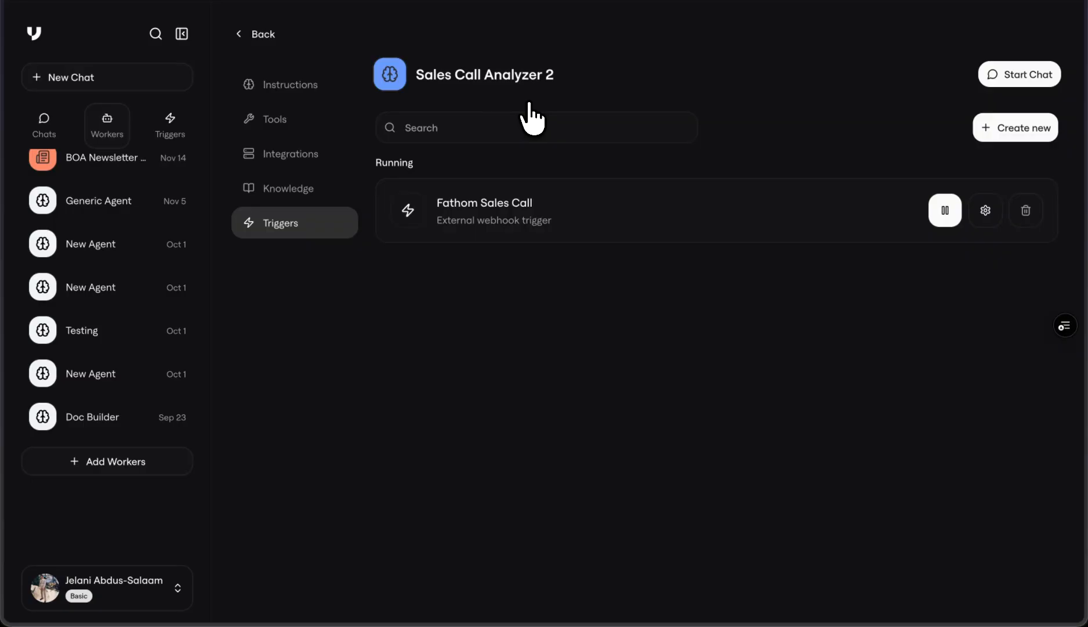
click(986, 210)
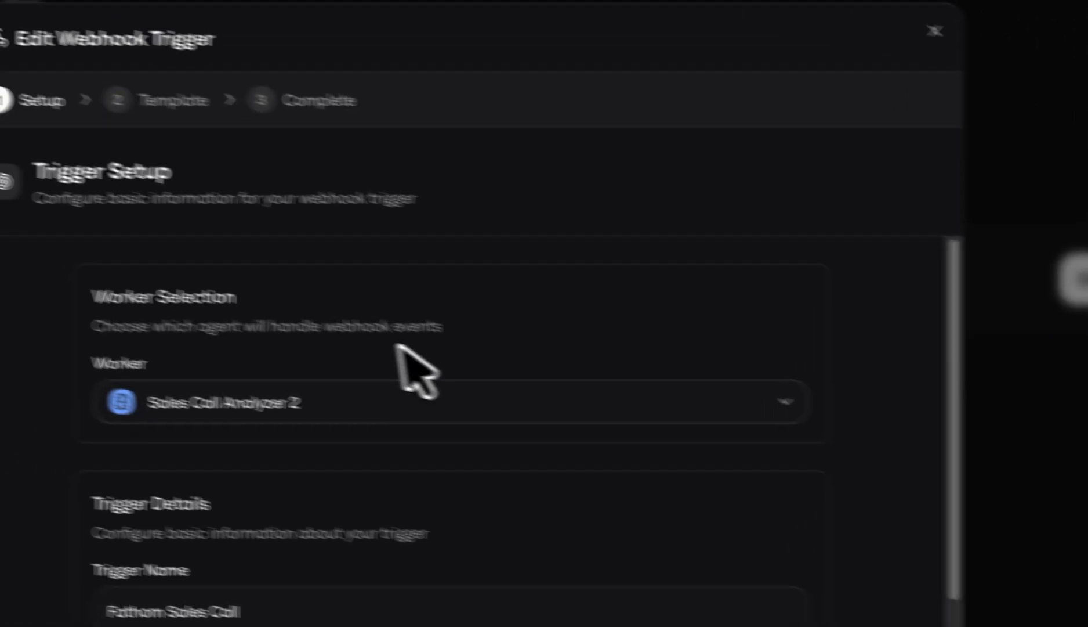
scroll(322, 309, down, 5)
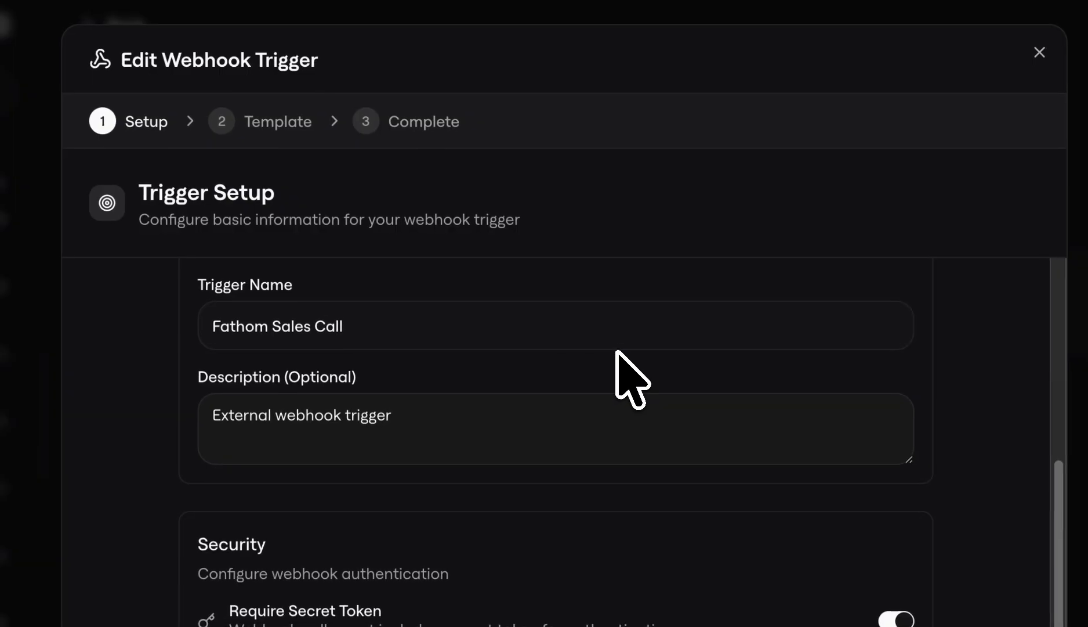
scroll(295, 284, up, 5)
click(1041, 53)
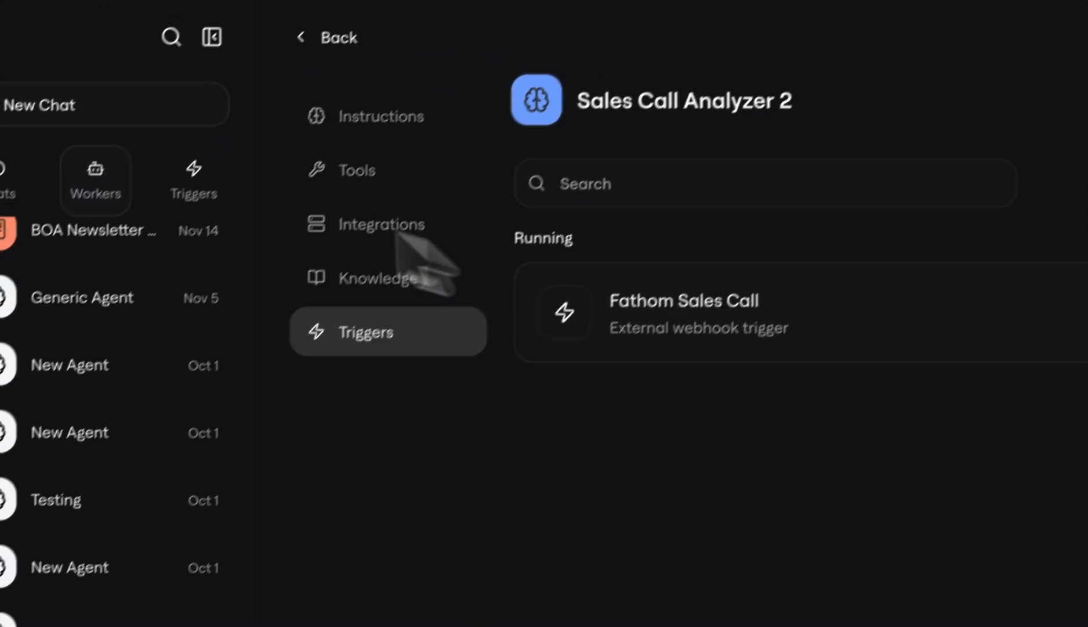
Step: Open the Fathom Sales Call trigger from the trigger overview and examine its recent runs, prompt template and assigned agent
click(60, 125)
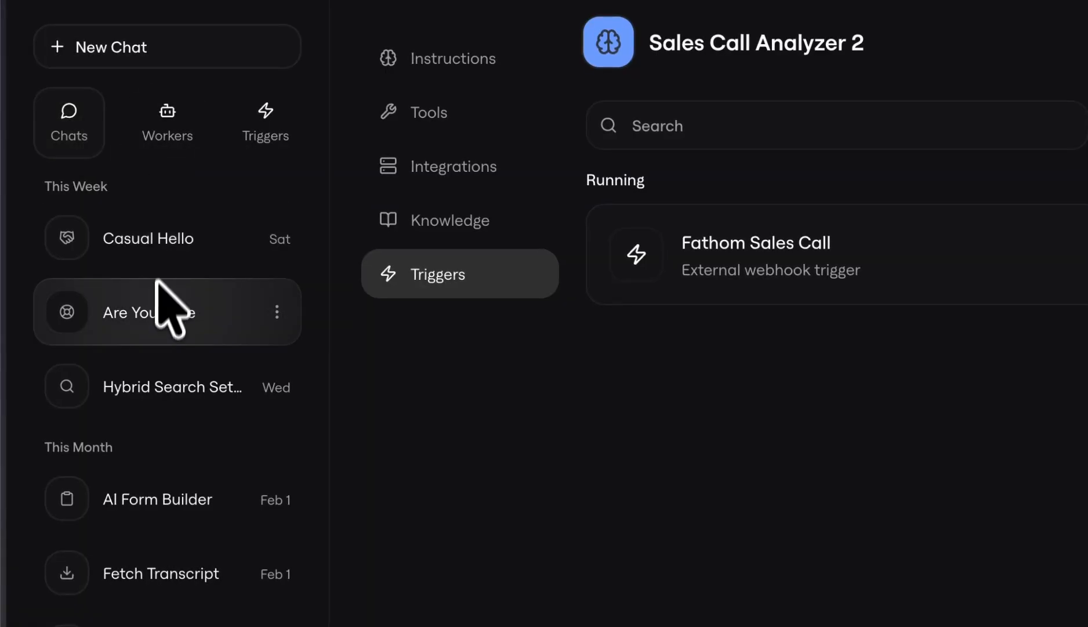
click(283, 135)
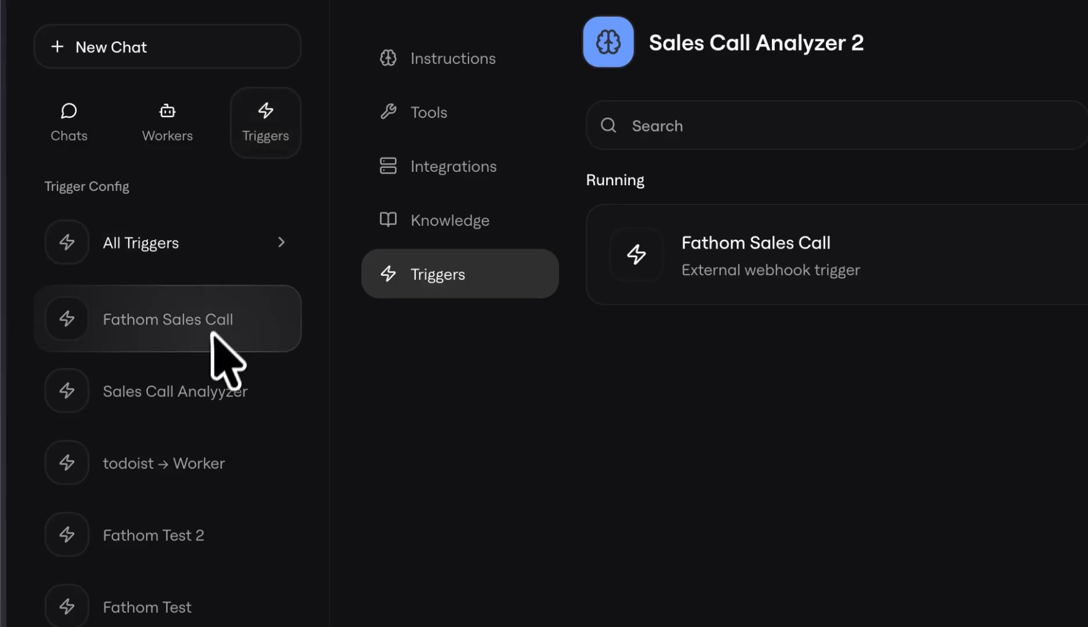
click(189, 320)
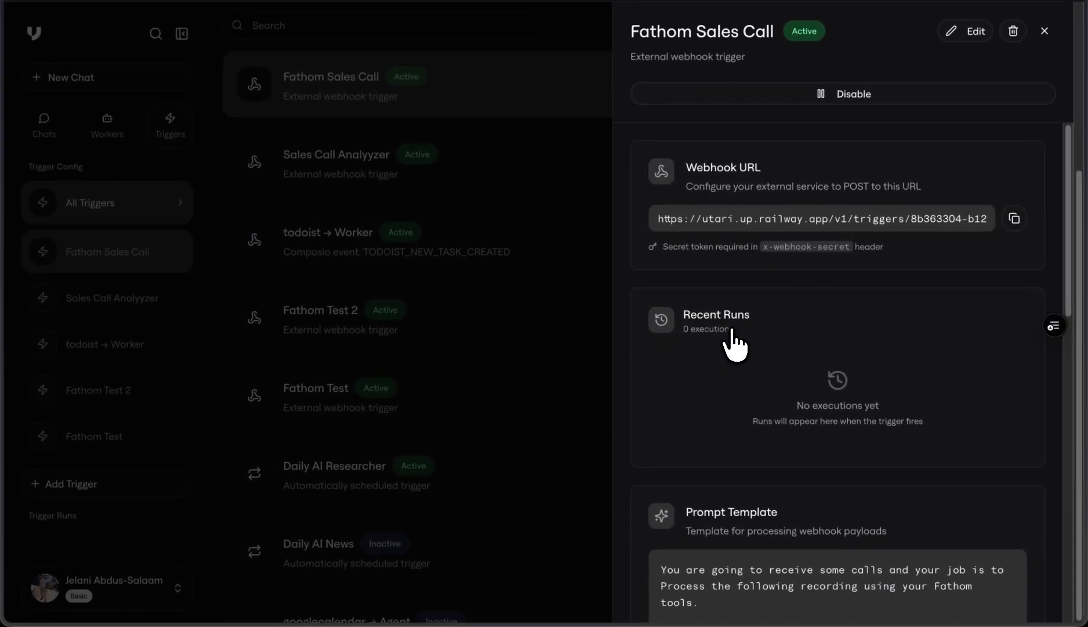
scroll(730, 397, down, 1)
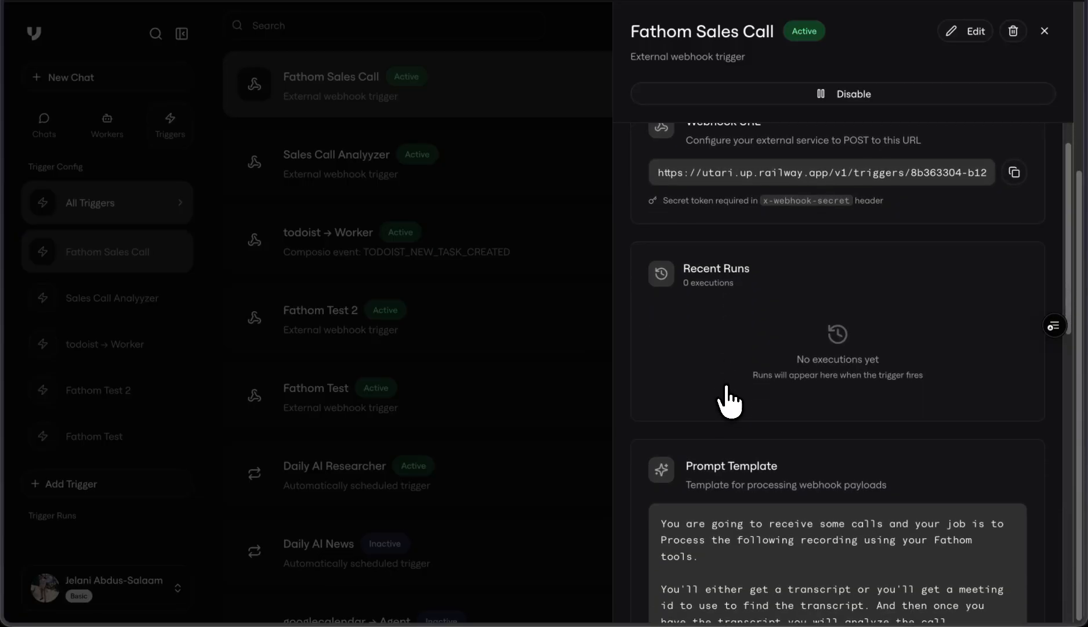
scroll(827, 382, down, 8)
scroll(820, 352, up, 6)
scroll(817, 323, down, 5)
scroll(811, 396, down, 4)
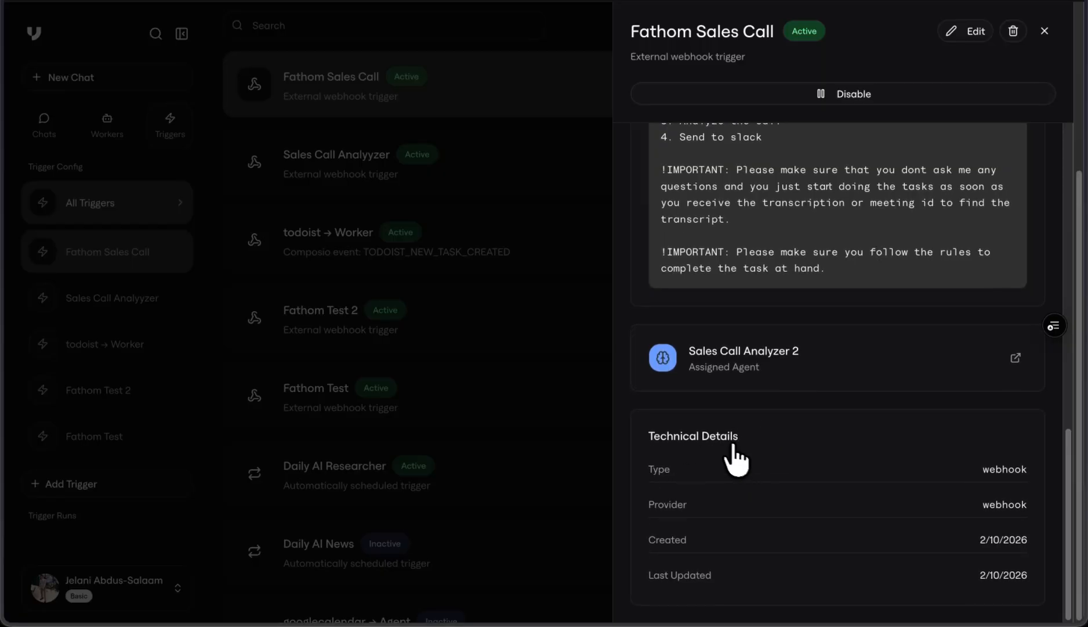
Step: Leave the Fathom Sales Call details, open the Fathom Test trigger and review the chat produced by its recent run
click(499, 380)
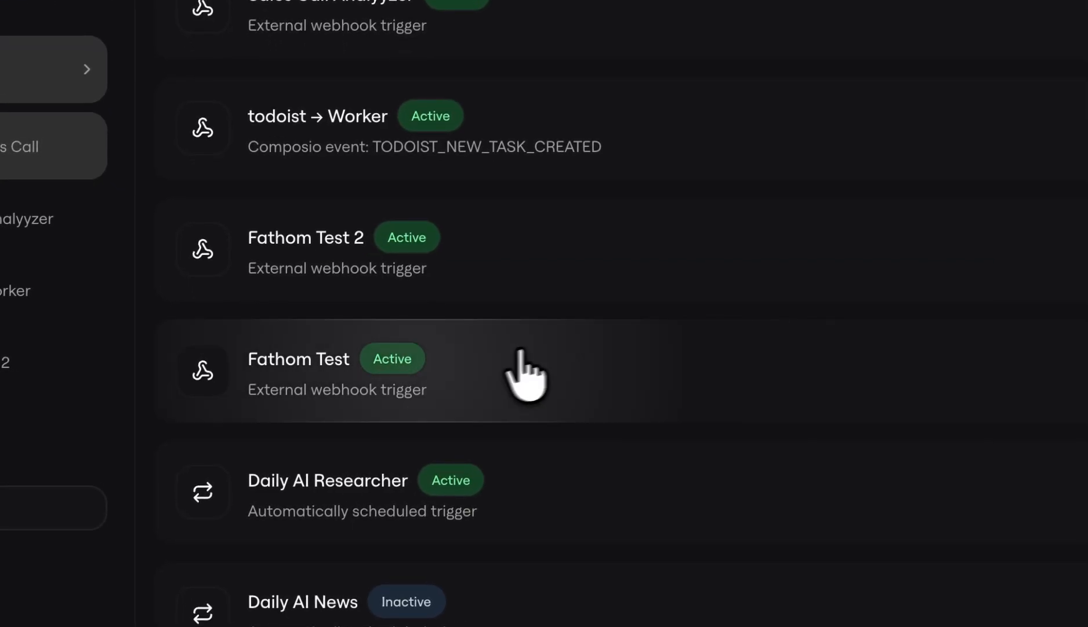
click(569, 367)
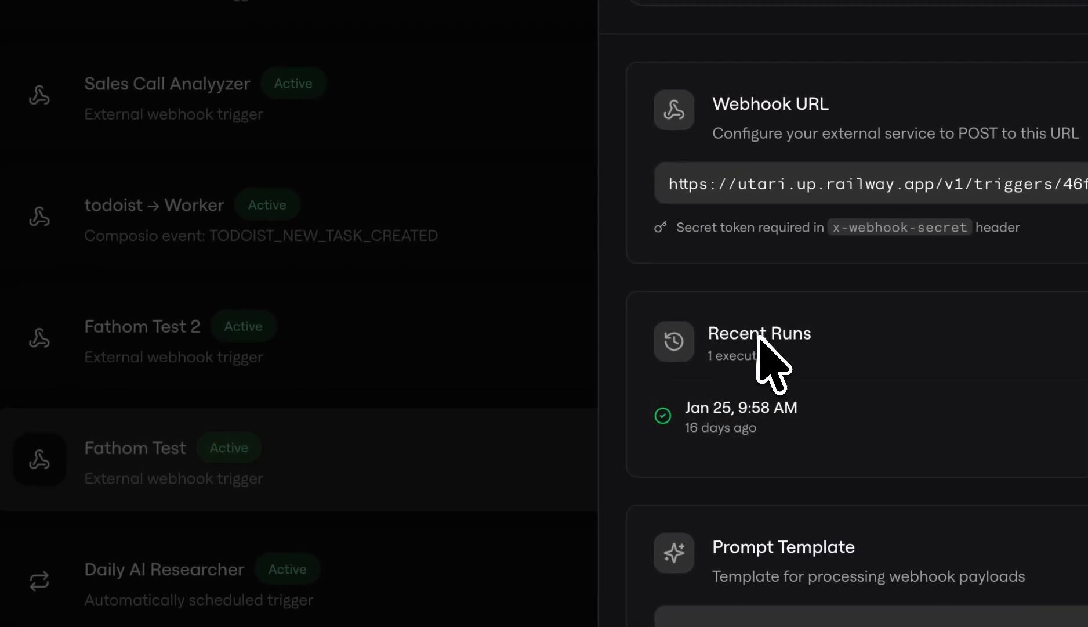
click(748, 417)
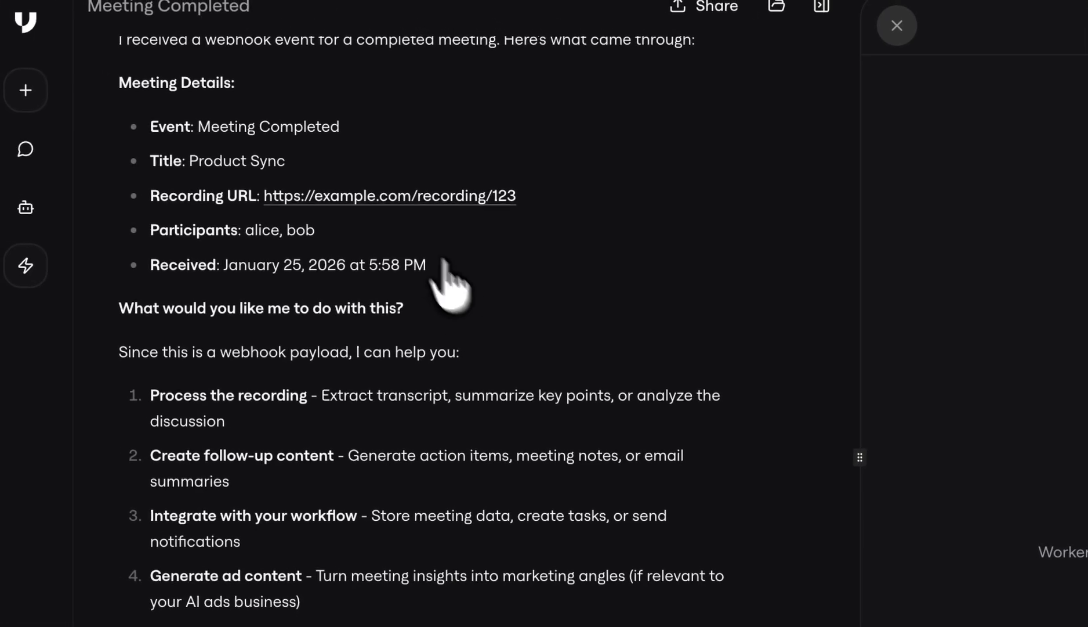
scroll(320, 354, up, 5)
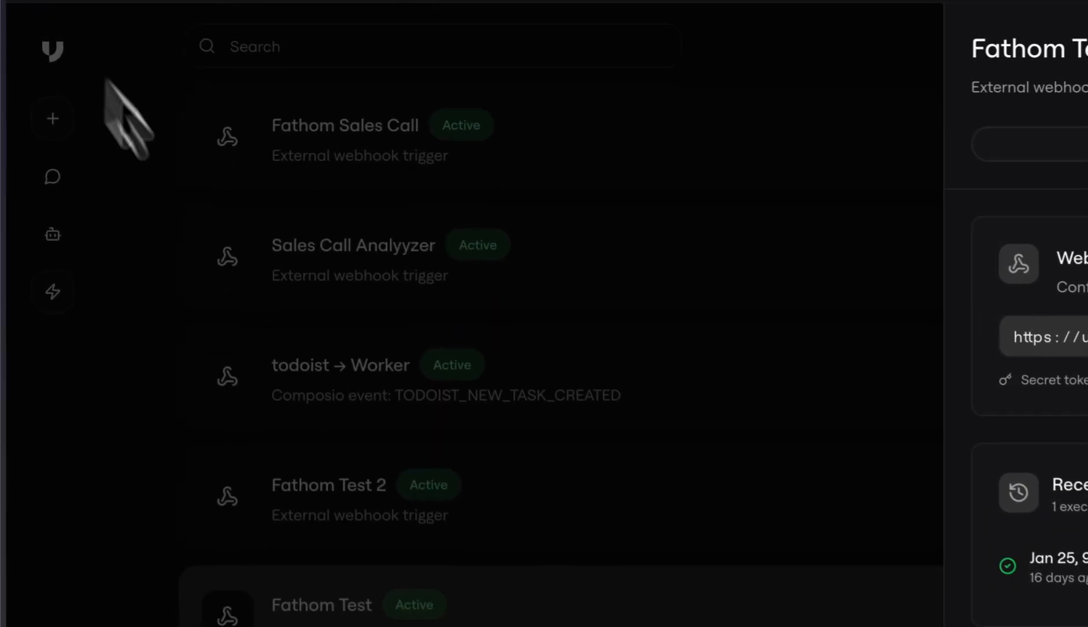
Step: Return to the trigger overview and look through the chat list and the list of configured triggers
click(126, 109)
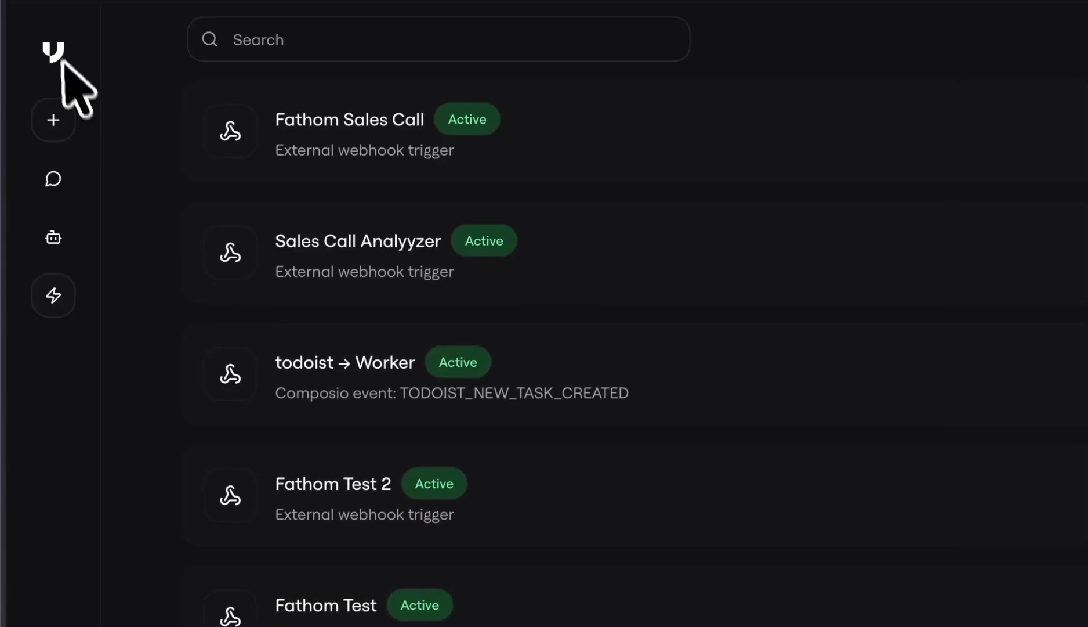
click(55, 53)
click(67, 204)
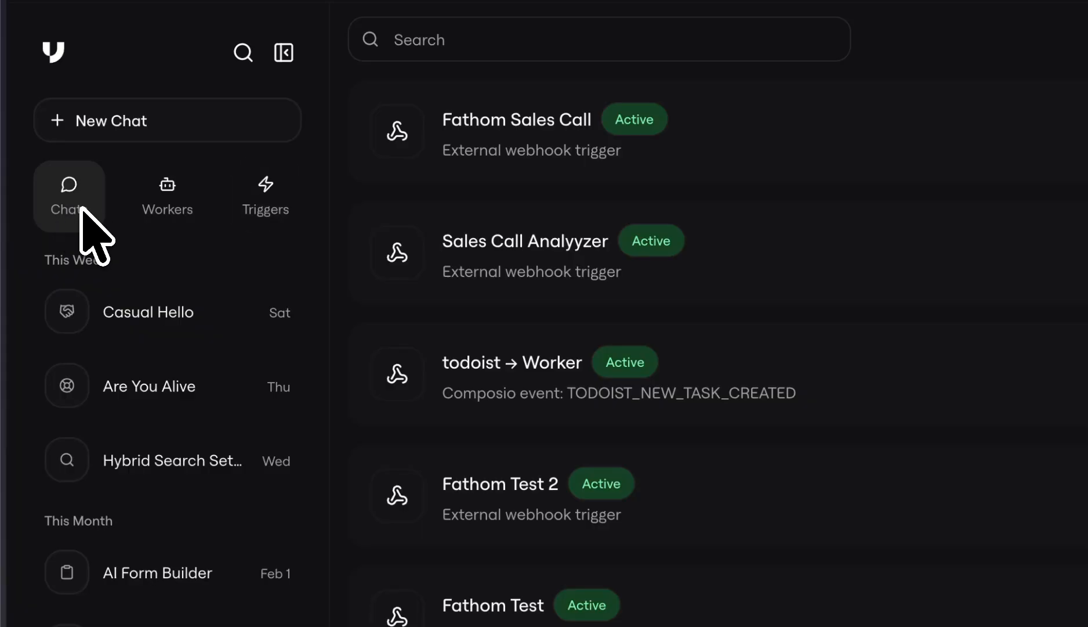
click(260, 206)
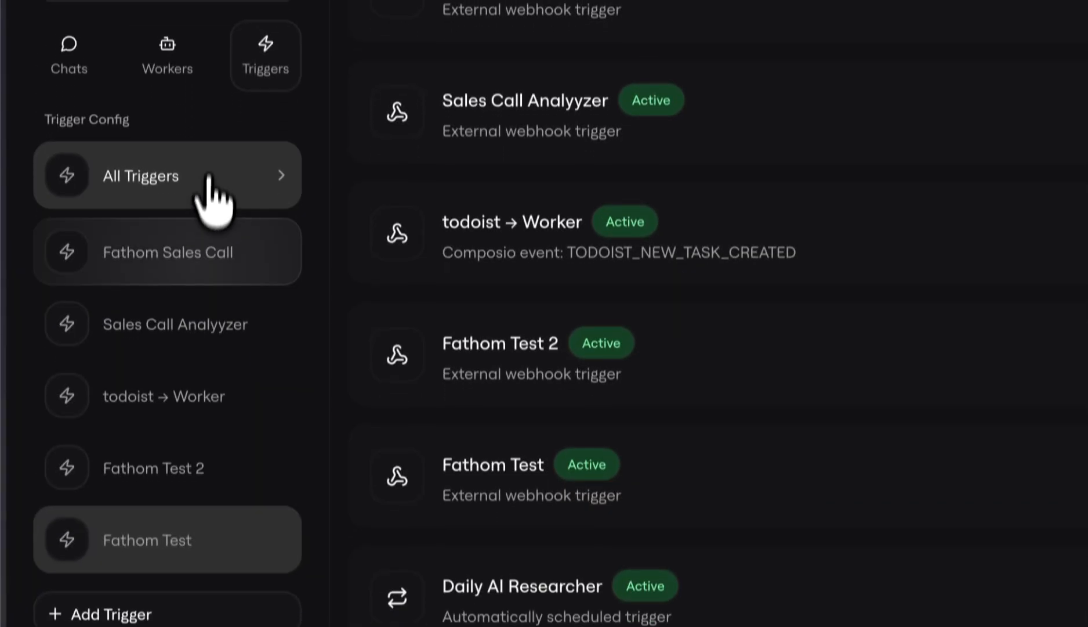
scroll(380, 458, up, 4)
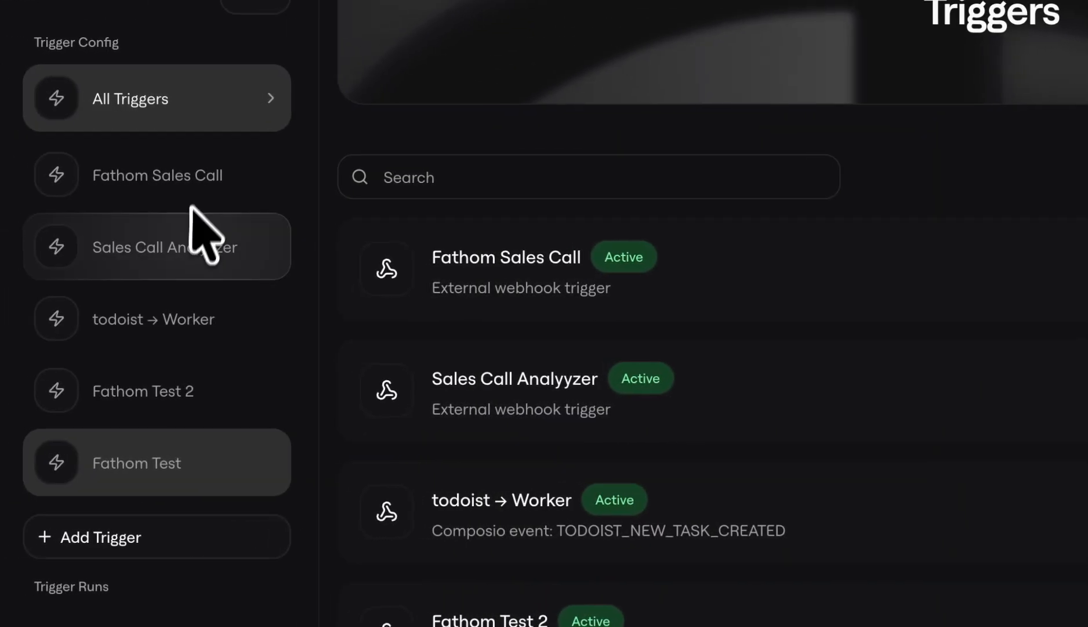
Step: Reopen the Fathom Test trigger's Jan 25 run and examine the webhook payload and the worker's reply
click(128, 192)
click(373, 408)
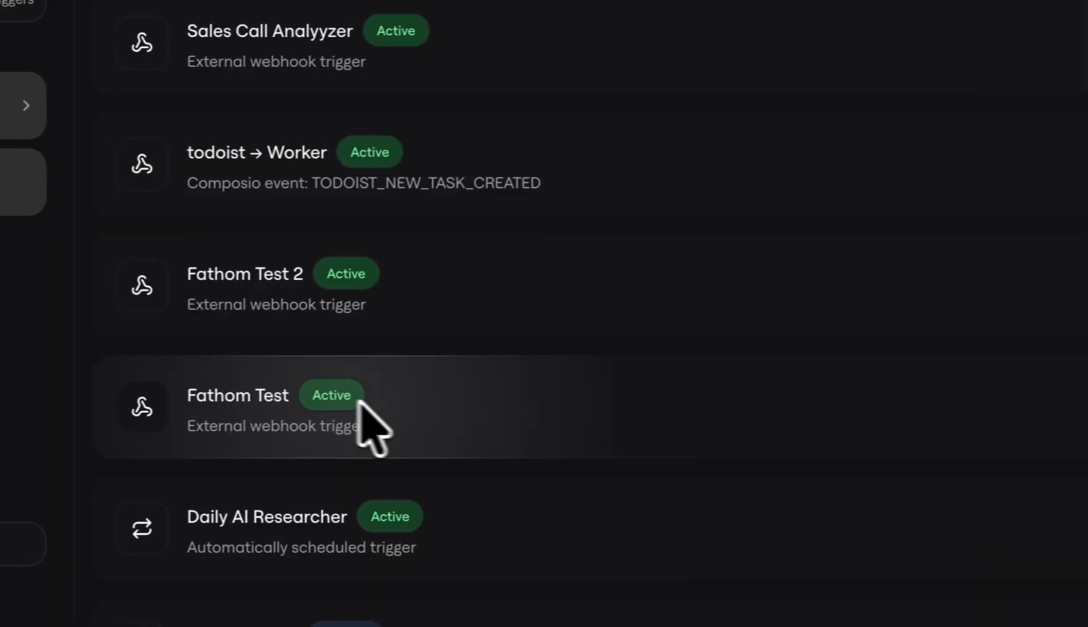
click(302, 420)
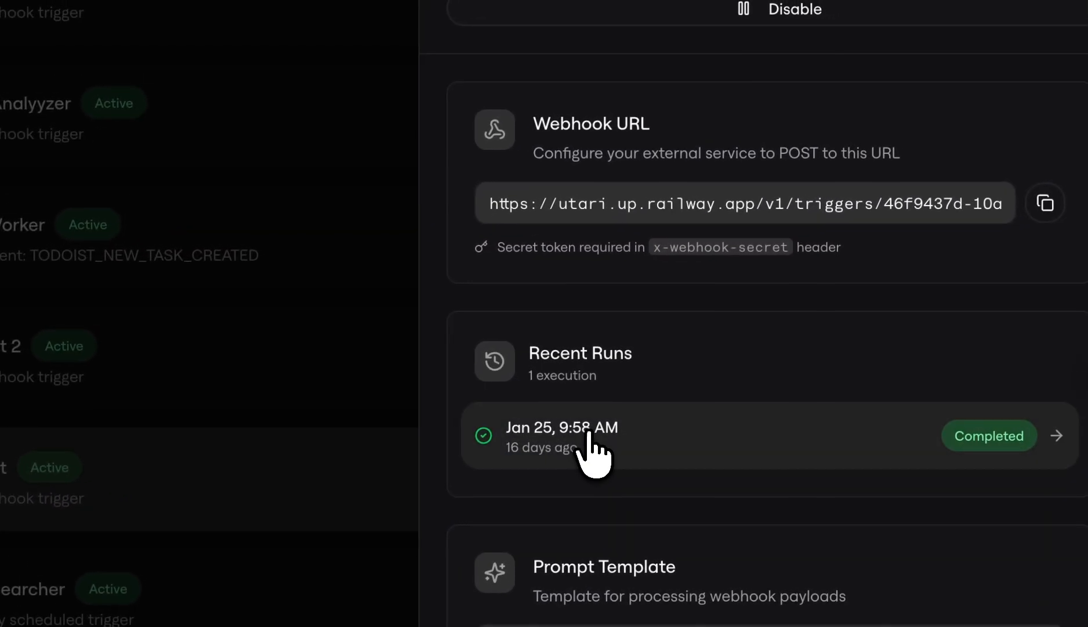
click(601, 431)
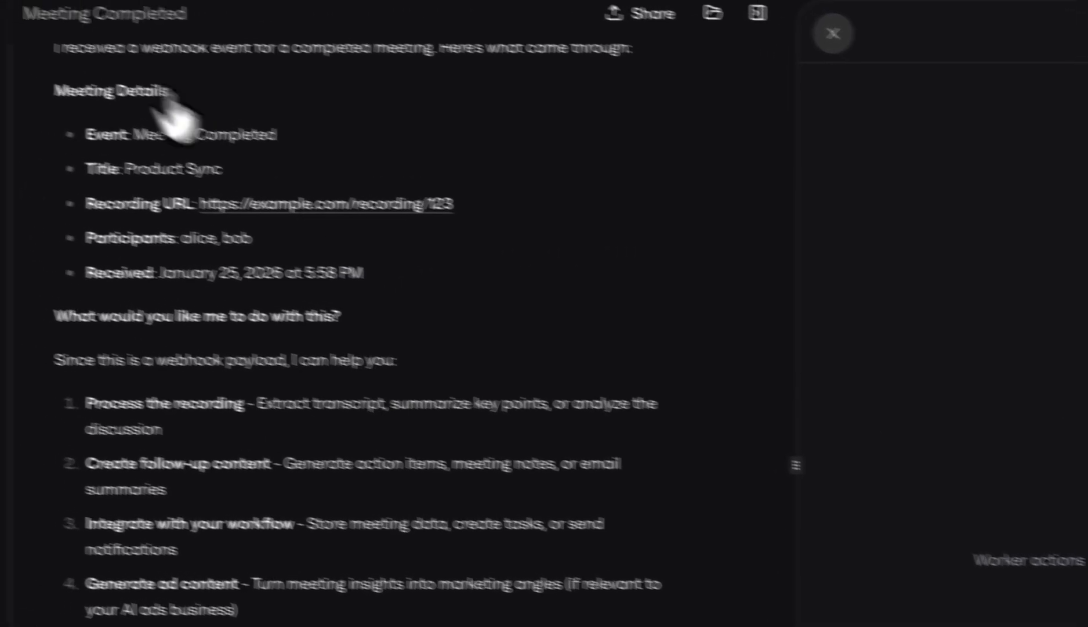
scroll(279, 418, up, 5)
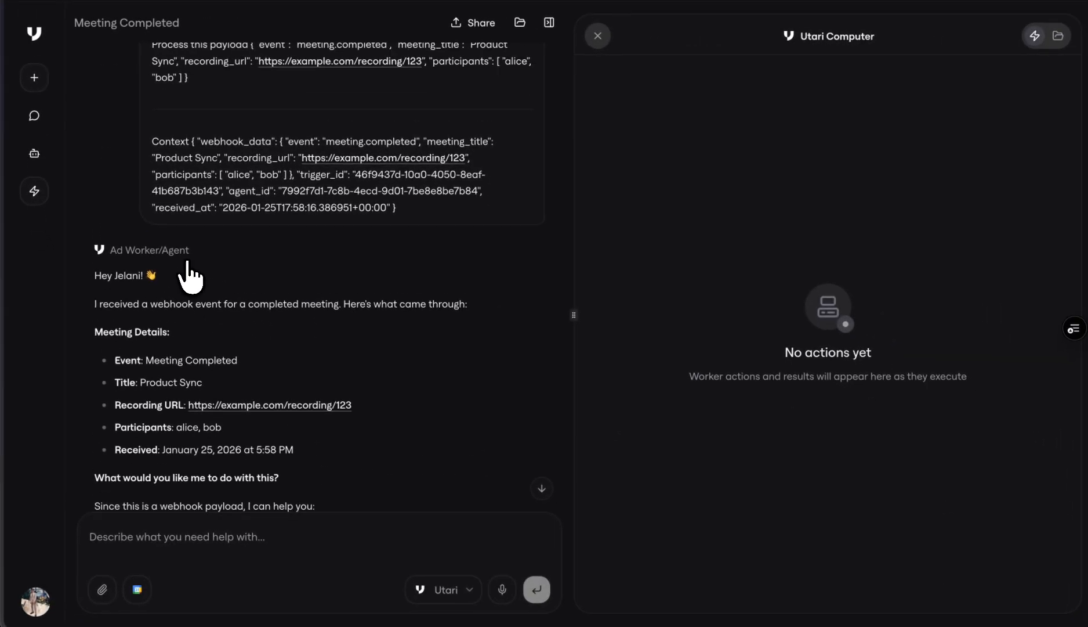
scroll(187, 273, up, 1)
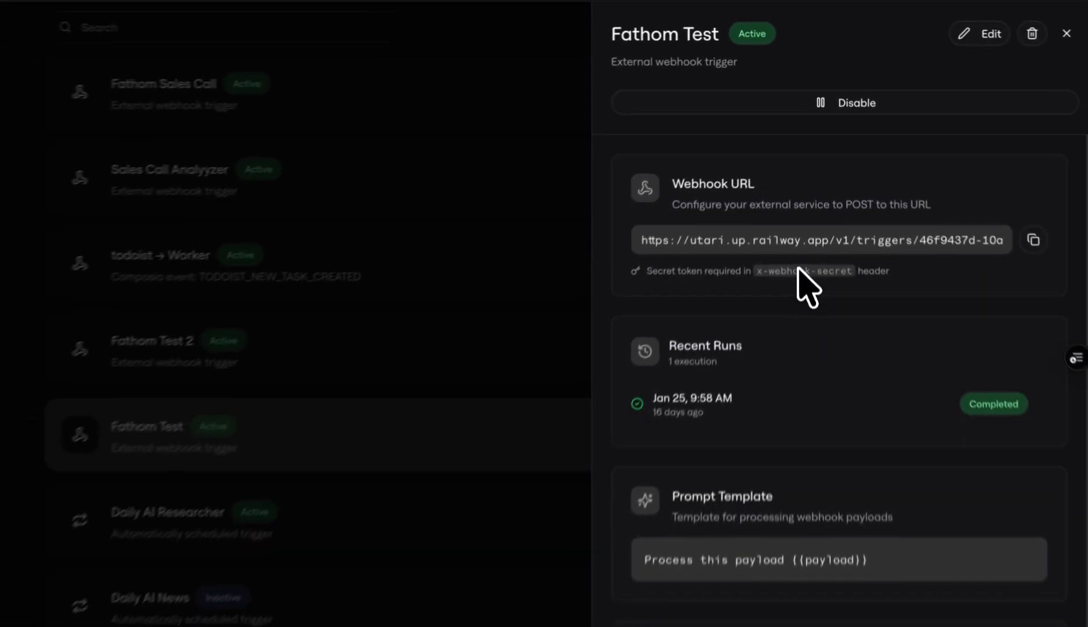
Step: Check the Fathom Test trigger's prompt template and assigned agent, and close its details
scroll(798, 348, down, 5)
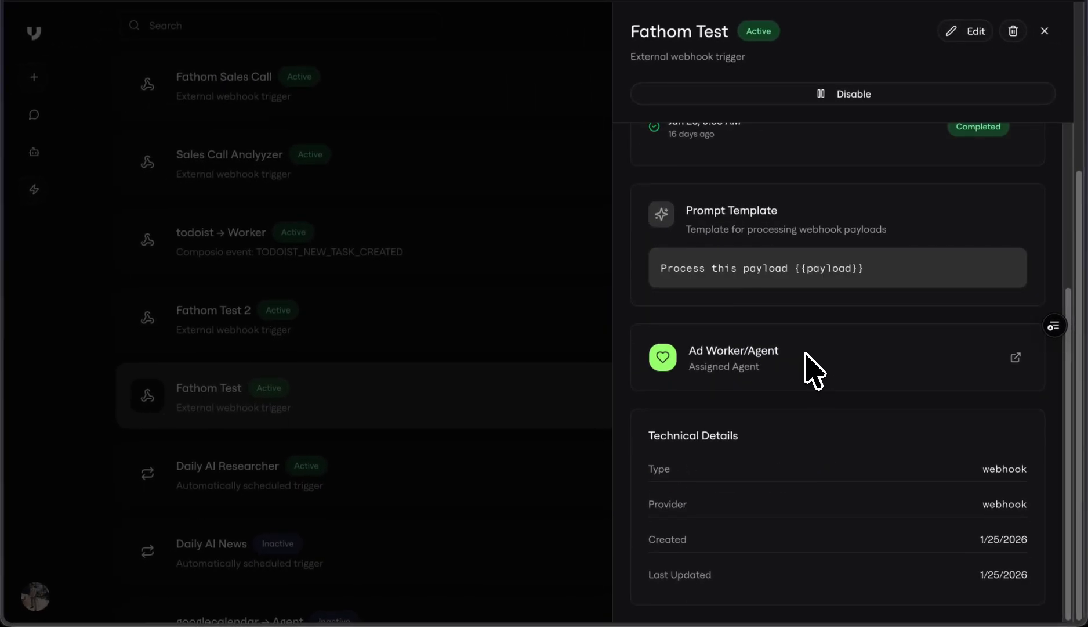
scroll(801, 348, up, 1)
click(452, 278)
Step: Open the Fathom Sales Call trigger and read through its prompt template, including the order of operations and the important rules
click(389, 83)
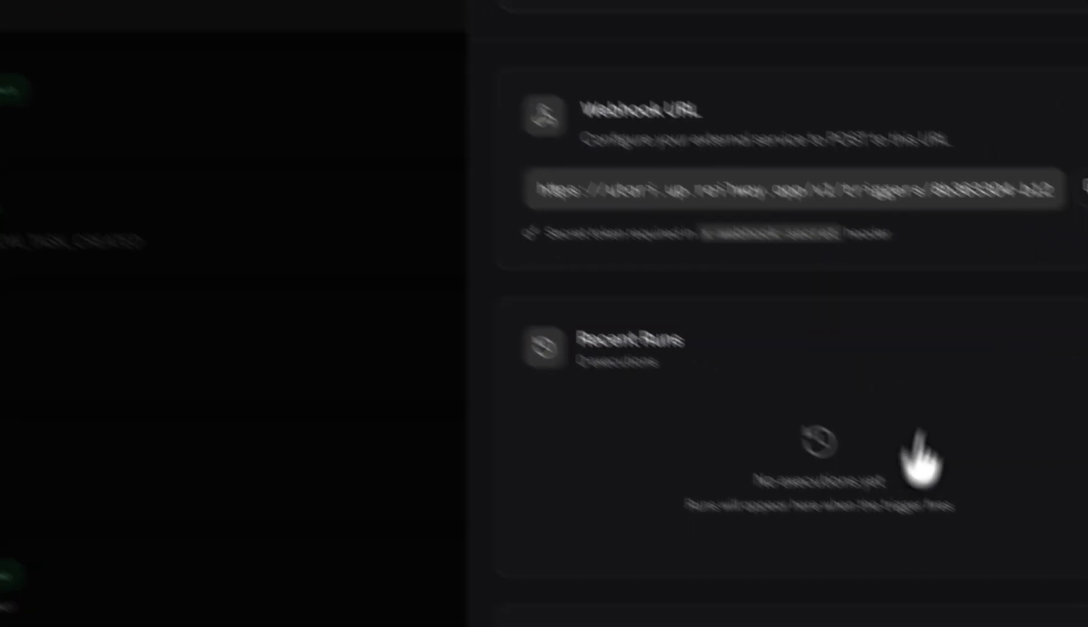
scroll(592, 426, down, 7)
drag(530, 151, 604, 544)
click(580, 328)
drag(578, 278, 637, 554)
click(636, 557)
scroll(637, 575, down, 6)
drag(539, 157, 618, 322)
click(616, 321)
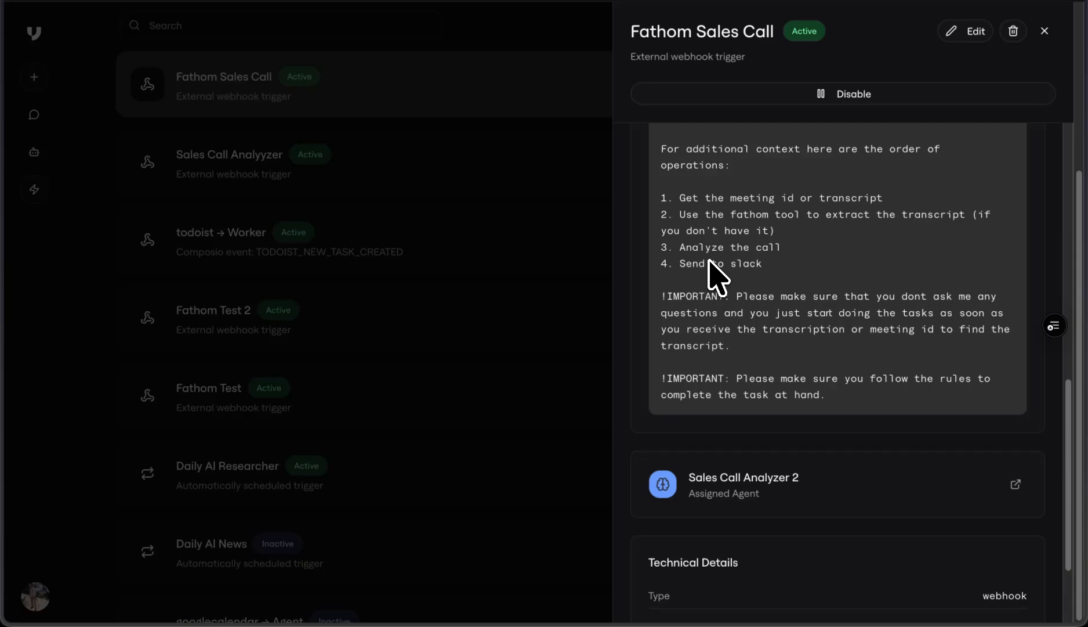
scroll(678, 319, up, 3)
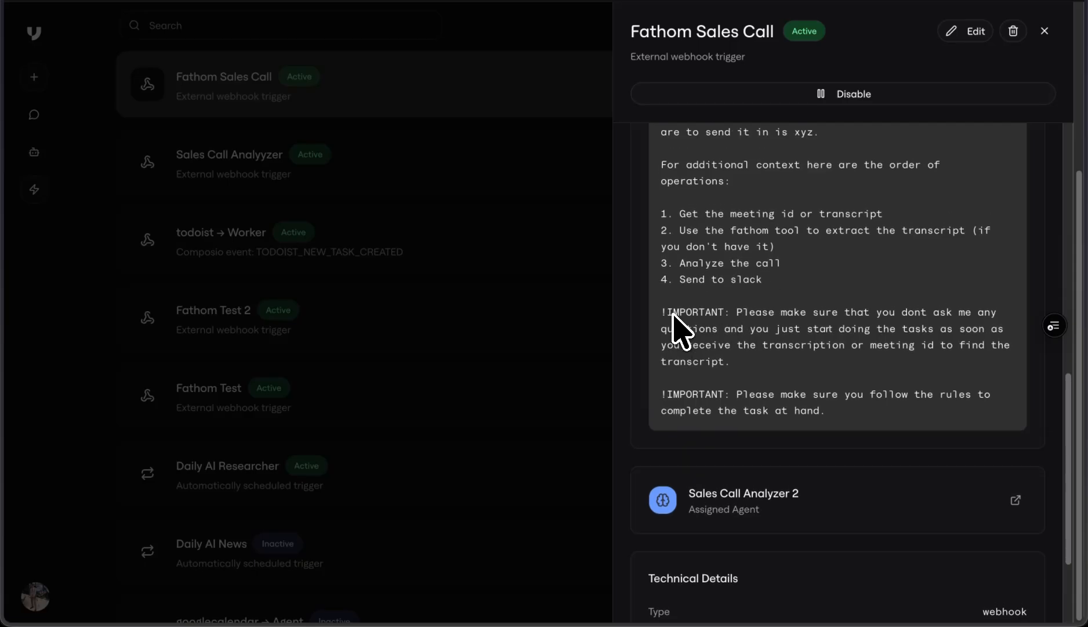